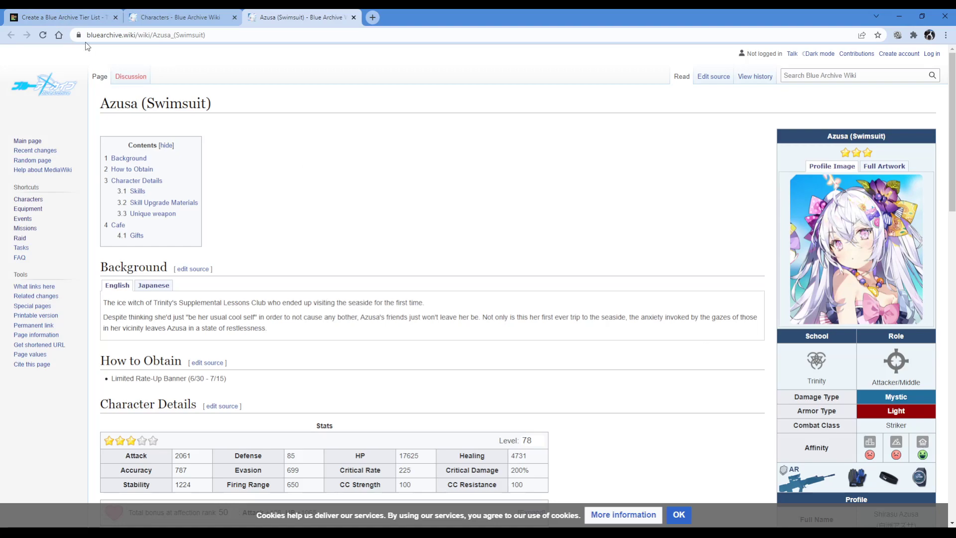
Go to the Blue Archive tier list and place Asuna in the A tier.
click(59, 18)
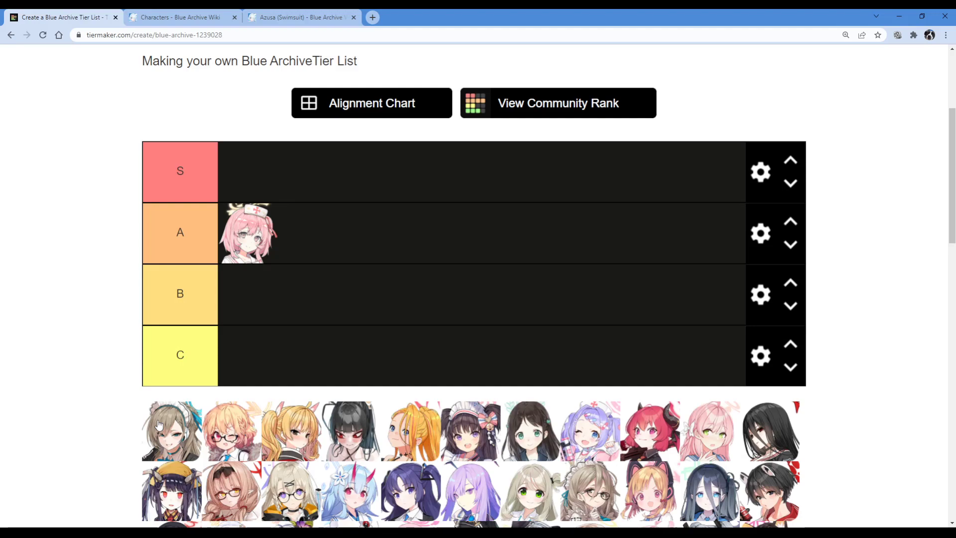
drag(159, 424, 243, 238)
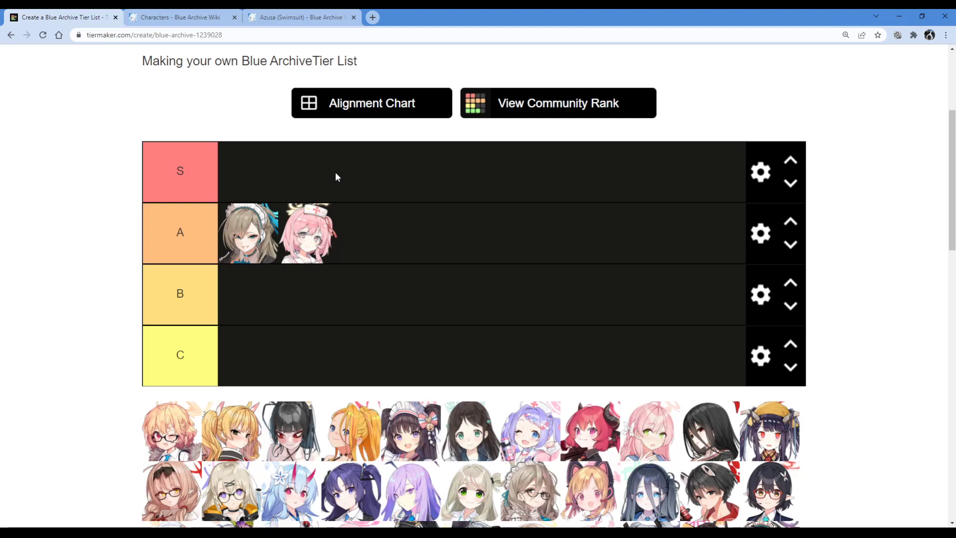
mouse_move(255, 240)
mouse_down()
mouse_move(249, 231)
mouse_move(255, 240)
mouse_up()
drag(145, 425, 142, 375)
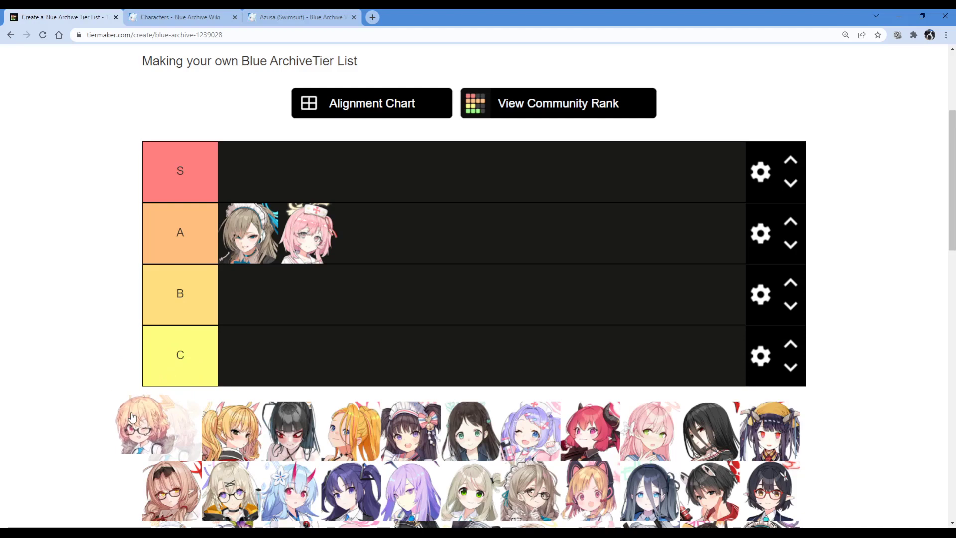
Search the wiki's Characters page for "asuna" and open the regular Asuna page in its own tab.
click(183, 13)
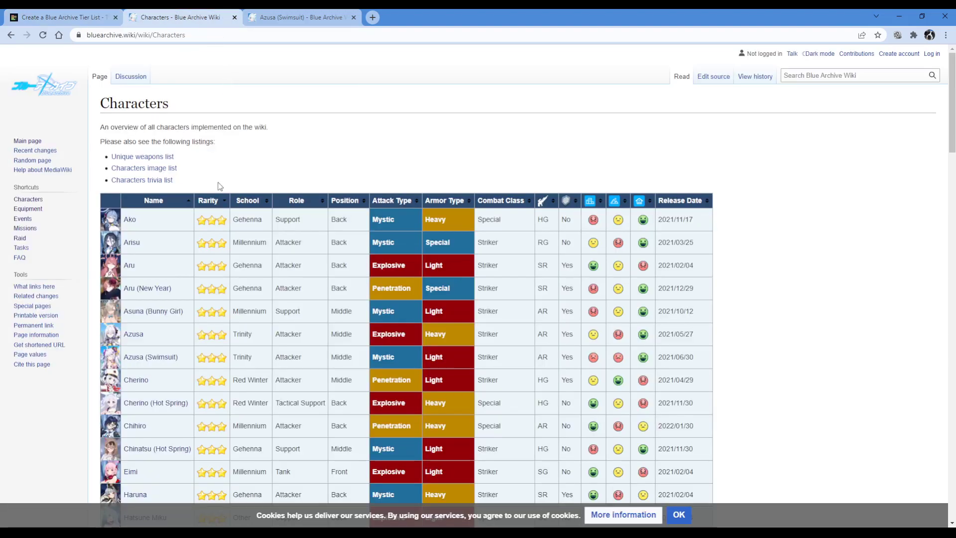
key(ctrl+f)
text(as)
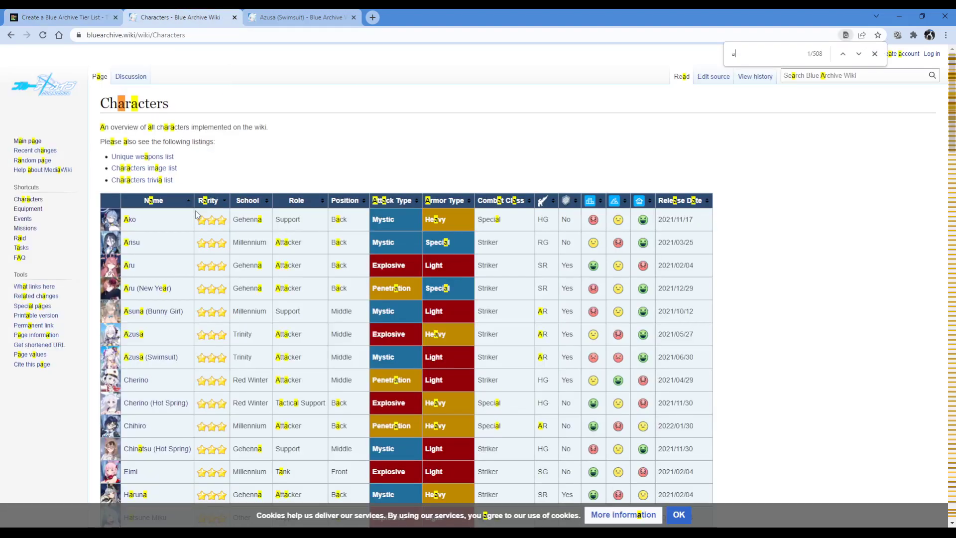
key(Return)
text(una)
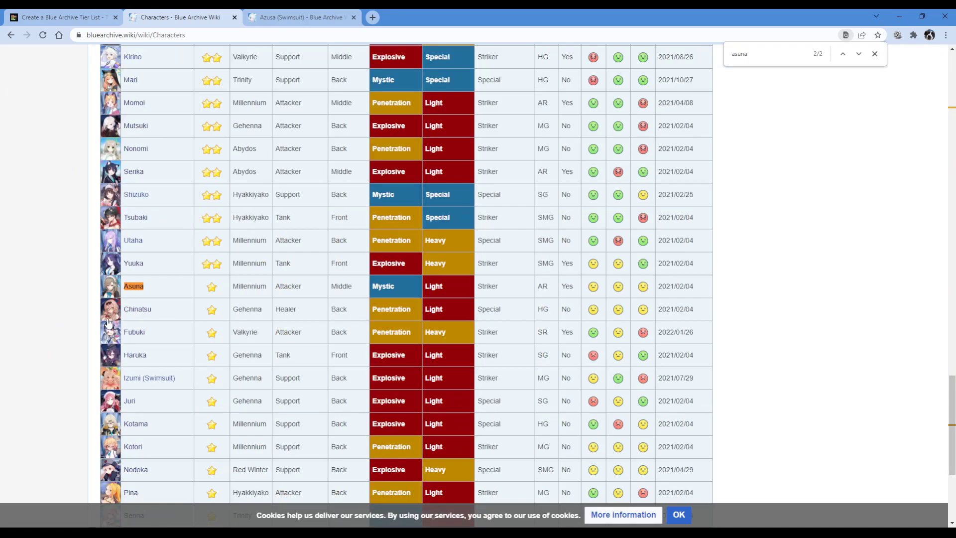
key(ctrl+Return)
click(307, 18)
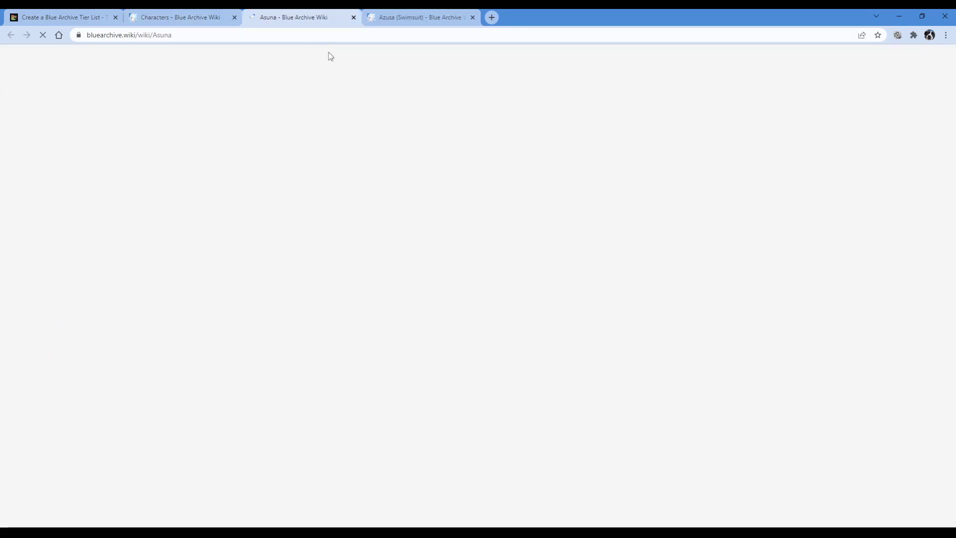
Examine Asuna's stats and read through her EX, Sub and Normal skills in the Character Details section.
scroll(465, 167, down, 3)
scroll(465, 163, down, 5)
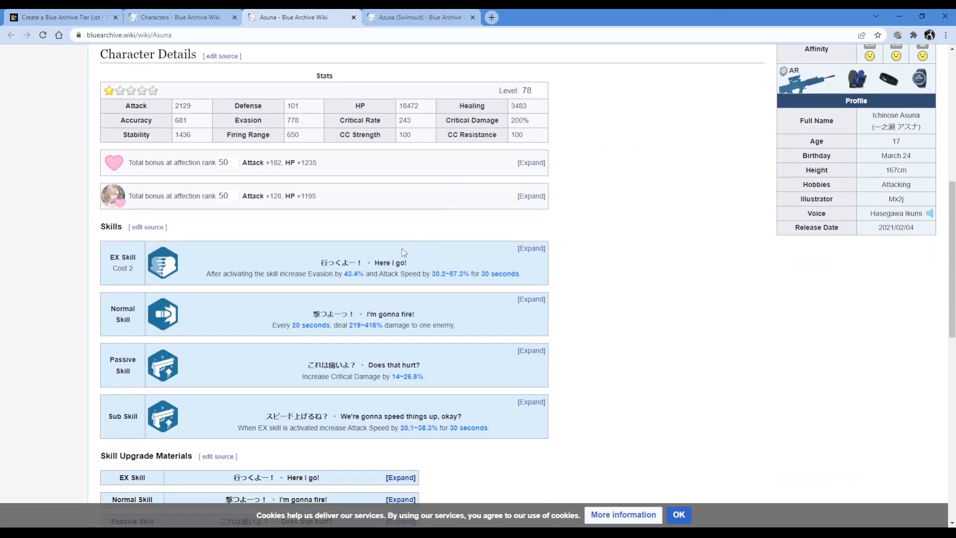
scroll(394, 234, up, 2)
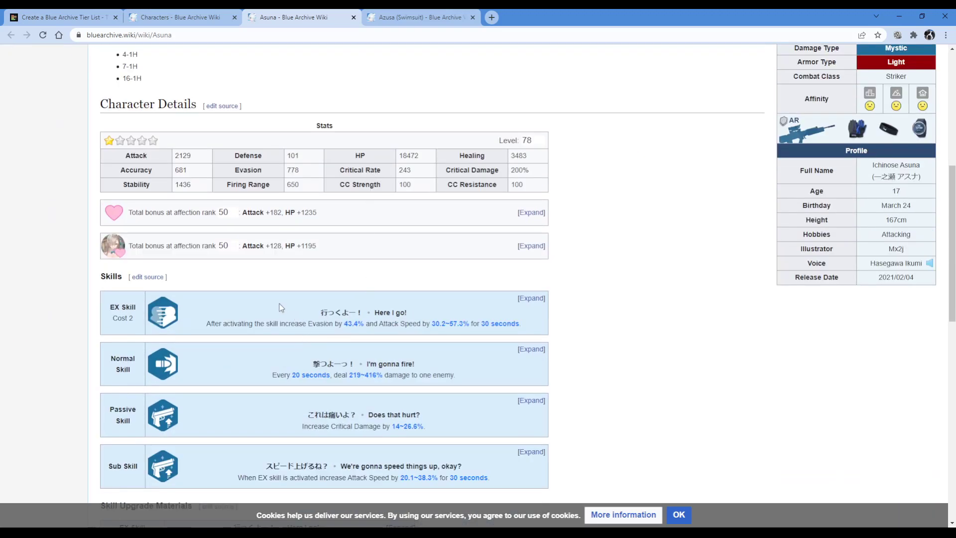
drag(295, 311, 422, 314)
click(421, 312)
scroll(324, 360, down, 2)
drag(254, 367, 467, 370)
click(467, 370)
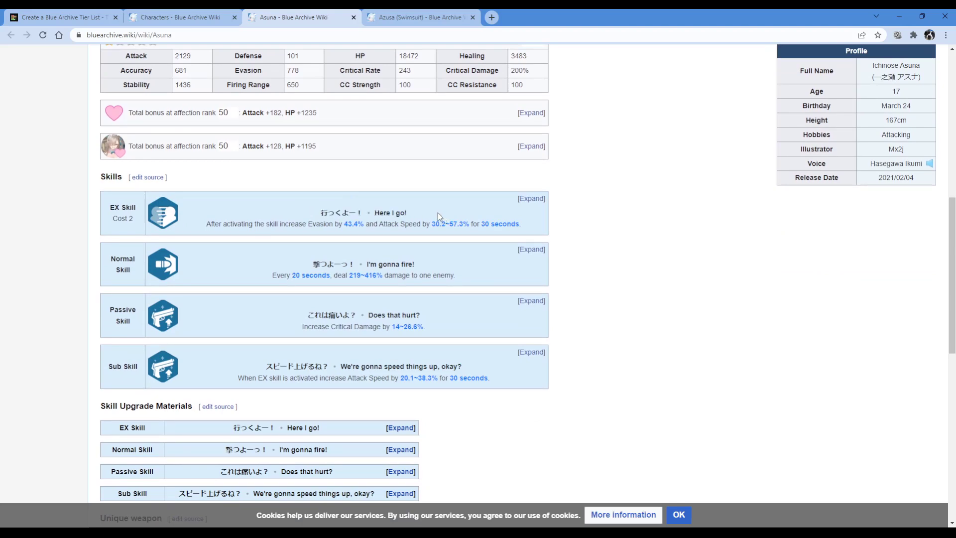
drag(295, 268, 448, 266)
click(365, 265)
drag(362, 265, 416, 265)
click(297, 264)
scroll(791, 189, up, 2)
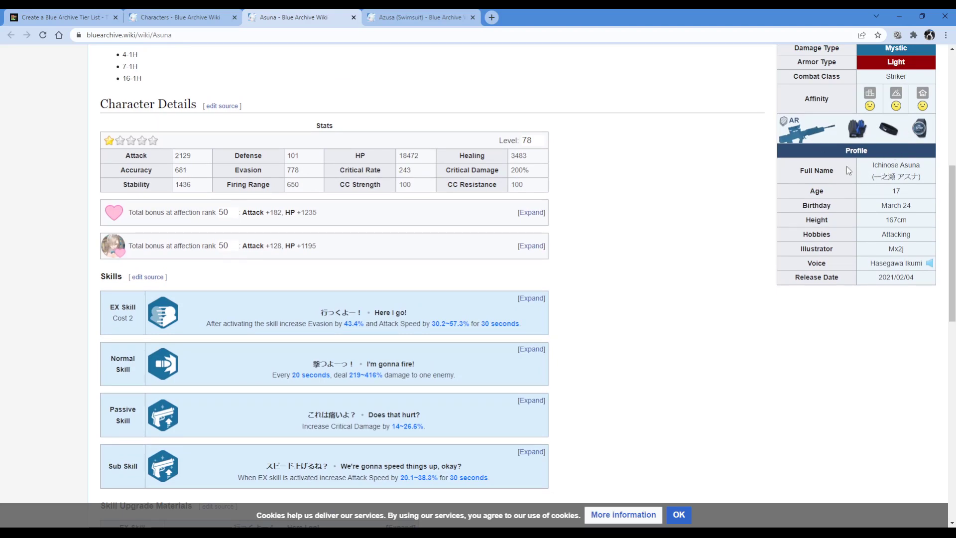
Compare Asuna's Normal, EX and Passive skill descriptions with one another.
drag(414, 364, 341, 363)
click(341, 364)
drag(316, 305, 426, 307)
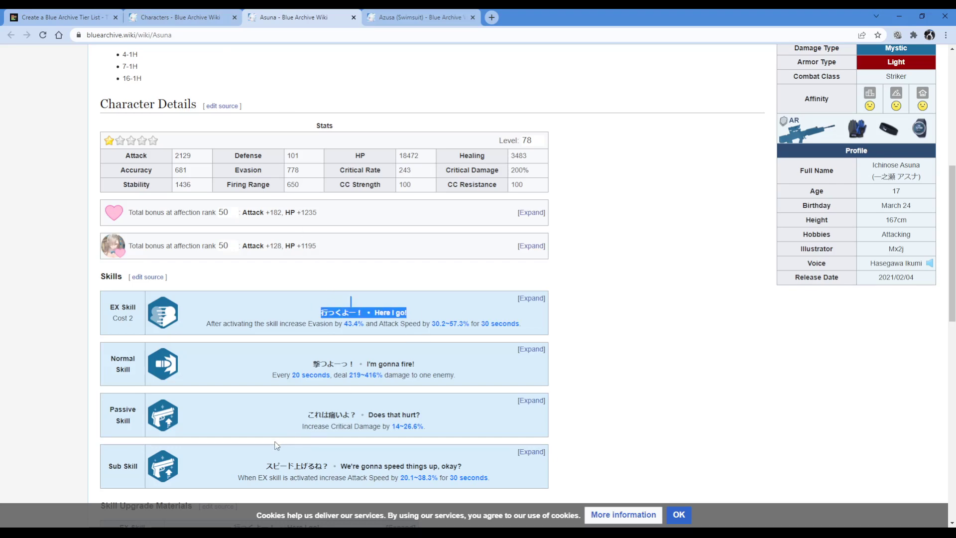
click(340, 423)
drag(319, 418, 307, 413)
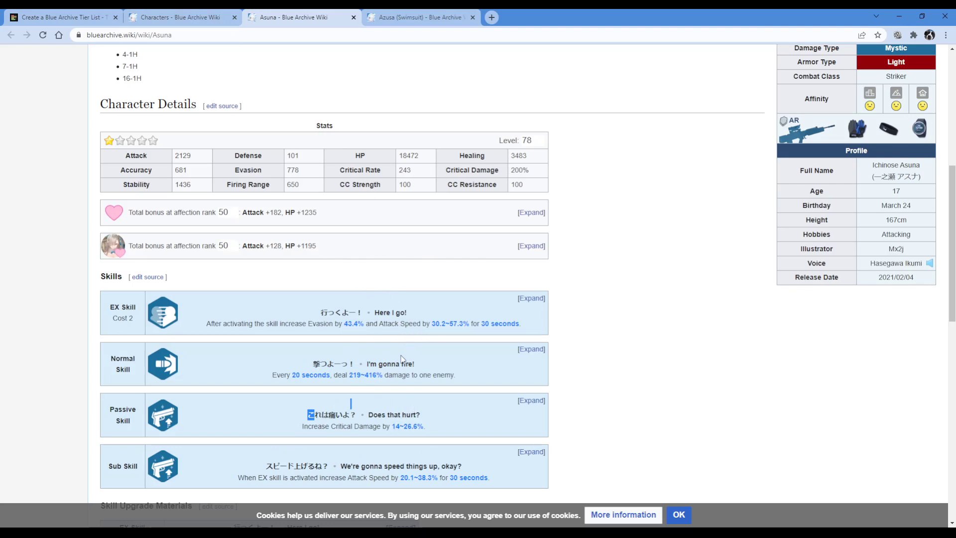
triple_click(309, 315)
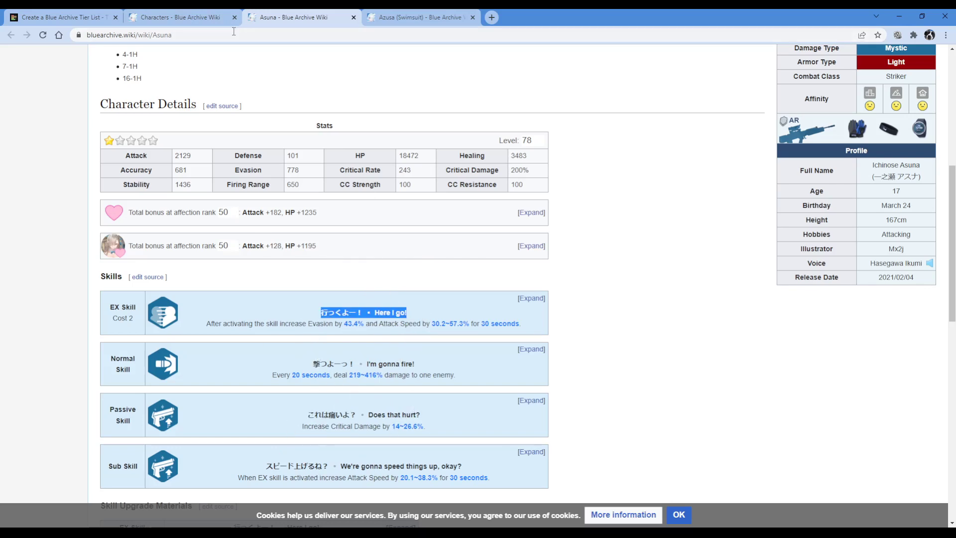
click(310, 414)
triple_click(308, 414)
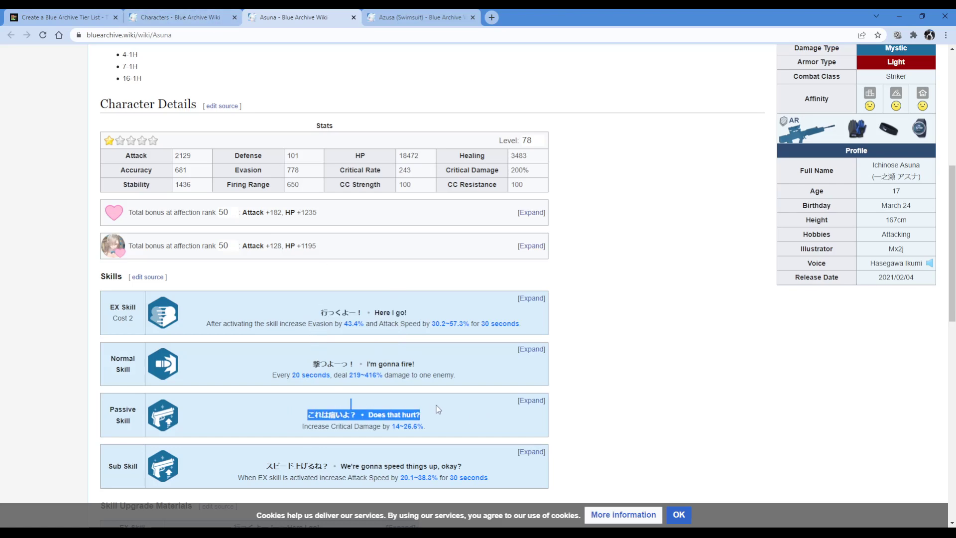
double_click(335, 415)
click(297, 371)
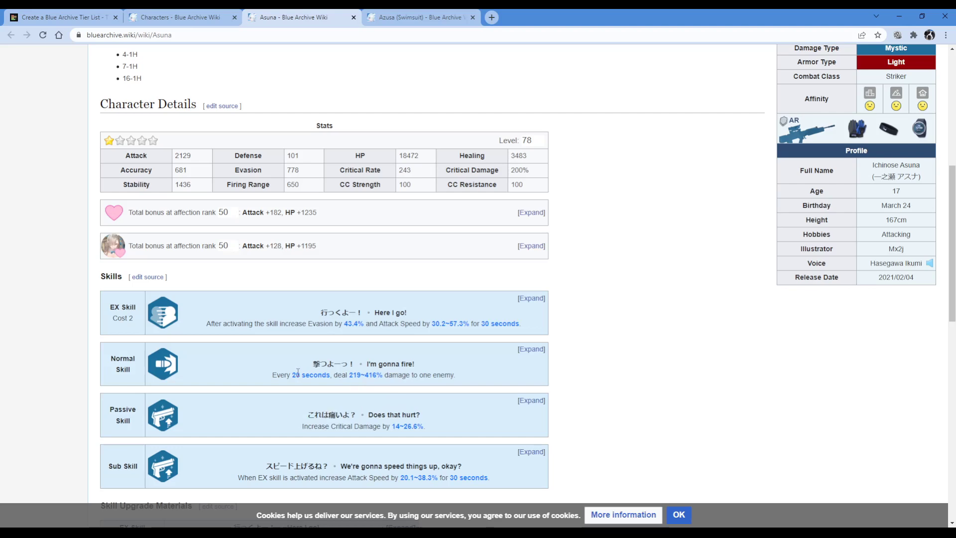
drag(294, 367, 447, 365)
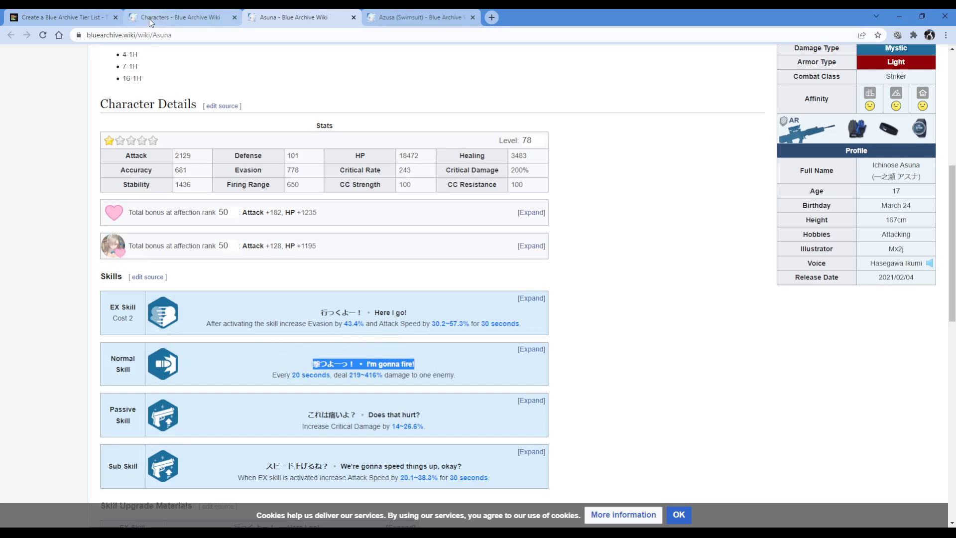
Close the Asuna wiki page and place Kotori in the B tier of the tier list.
click(353, 18)
click(60, 18)
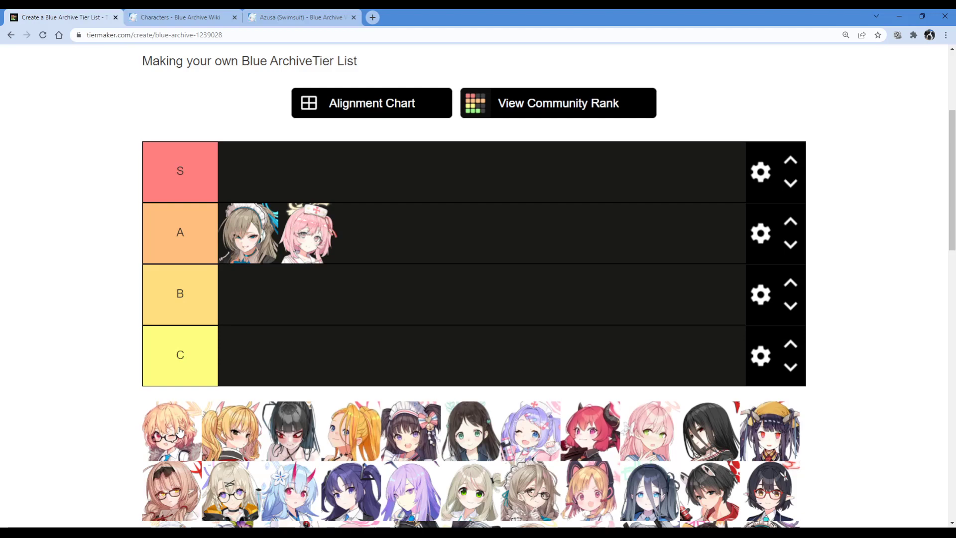
drag(181, 431, 301, 300)
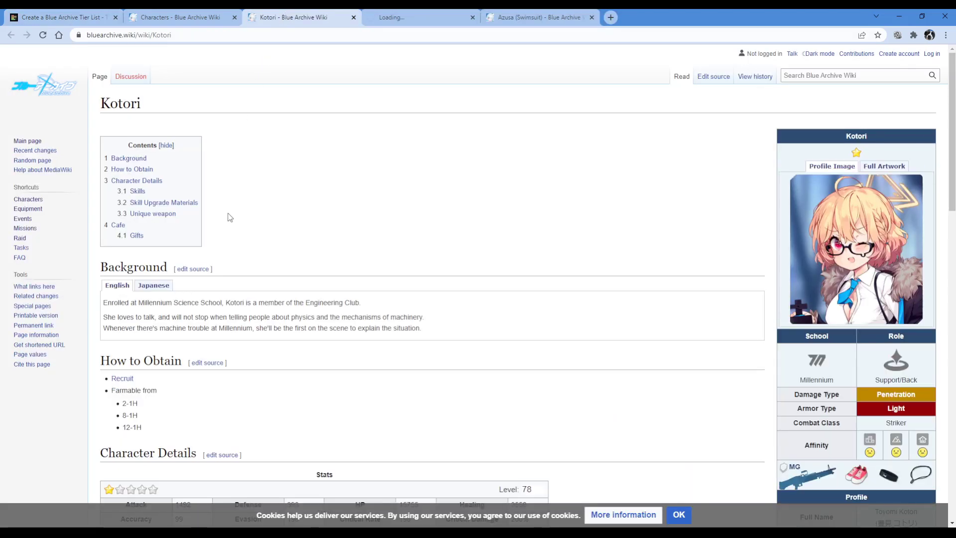
Examine Kotori's wiki page, covering her EX skill, stats, damage type and role.
scroll(227, 216, down, 4)
scroll(224, 218, down, 4)
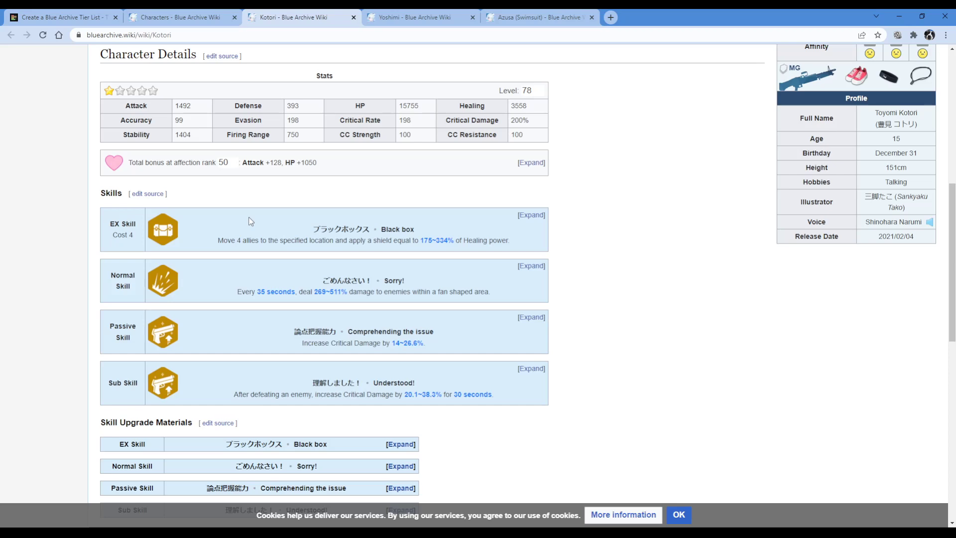
triple_click(351, 219)
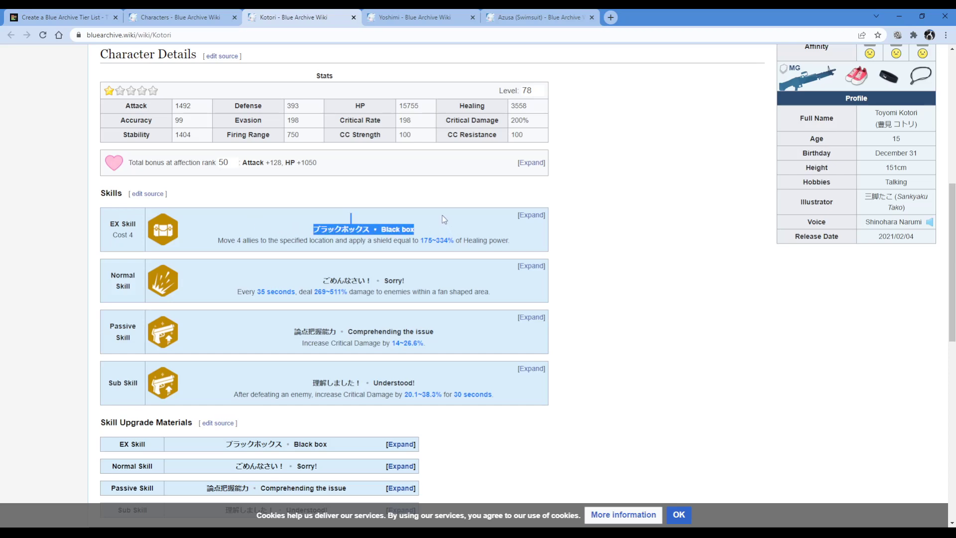
click(419, 221)
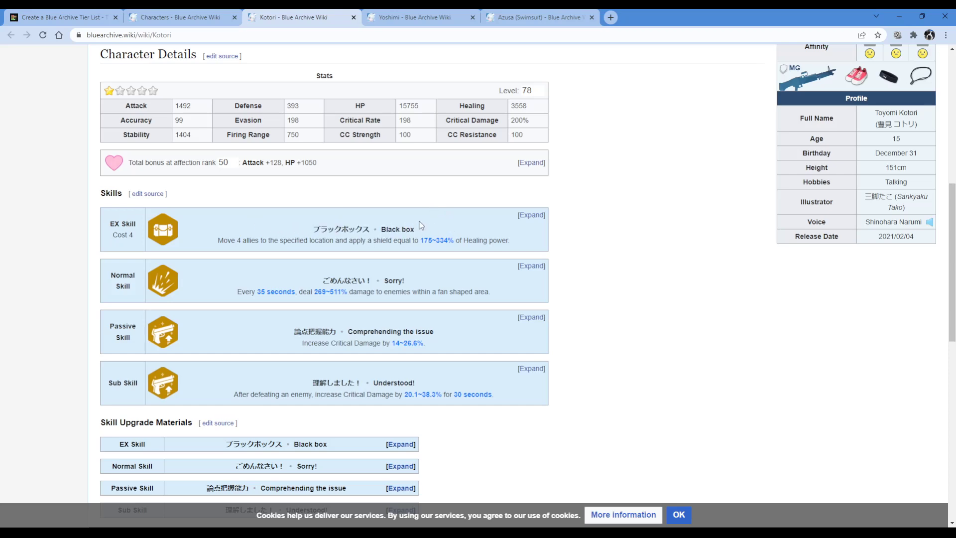
triple_click(432, 224)
click(354, 224)
scroll(343, 283, up, 1)
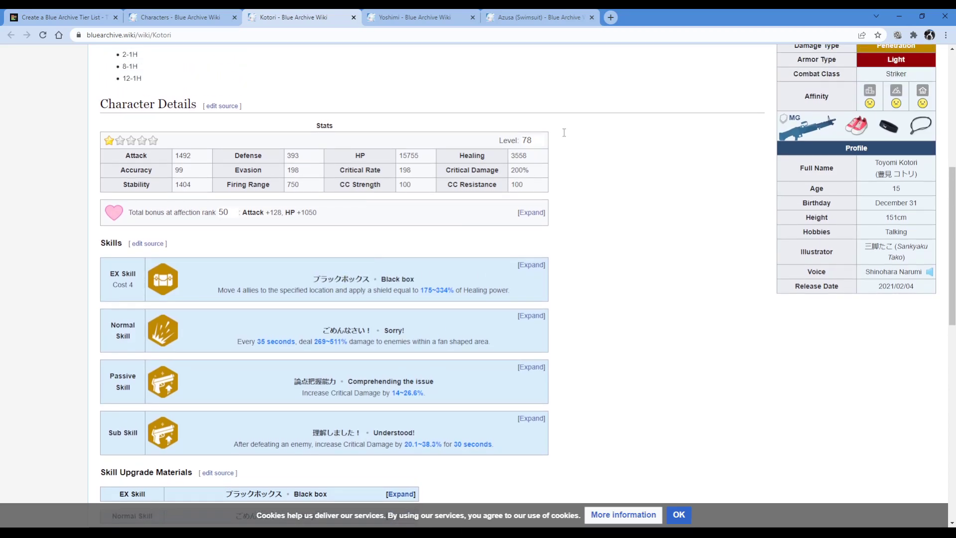
scroll(597, 122, up, 3)
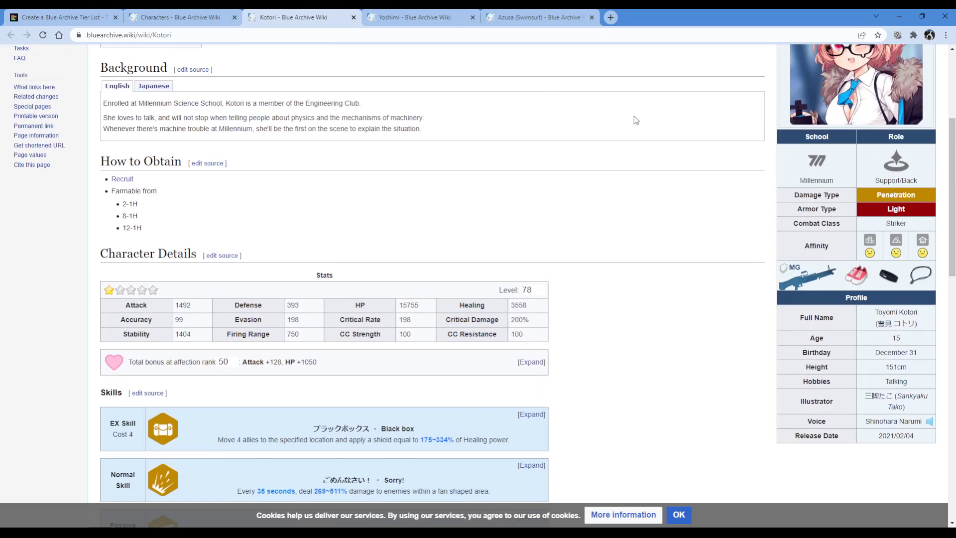
scroll(519, 82, up, 2)
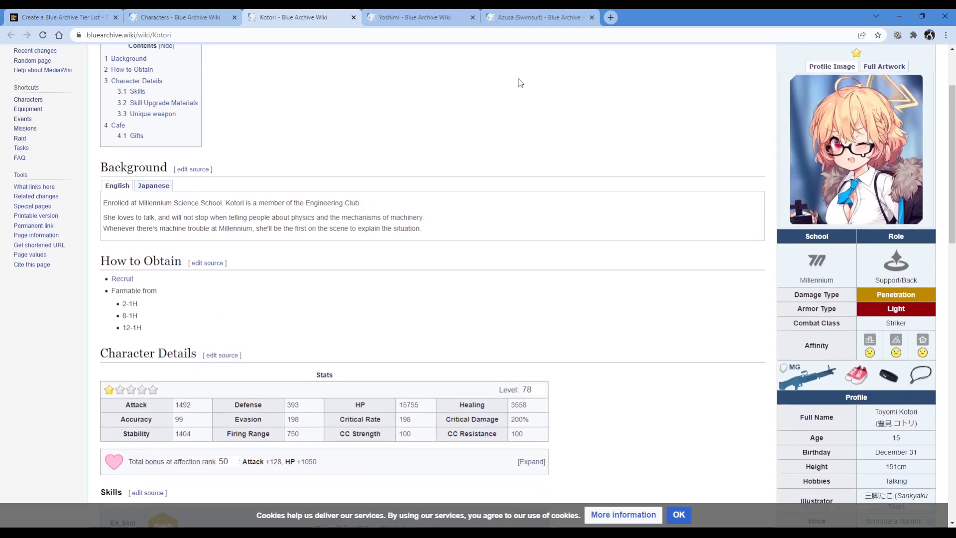
With the Kotori and Yoshimi wiki pages closed, place Yoshimi in the C tier and Tsurugi (Swimsuit) in the S tier.
click(355, 20)
click(355, 20)
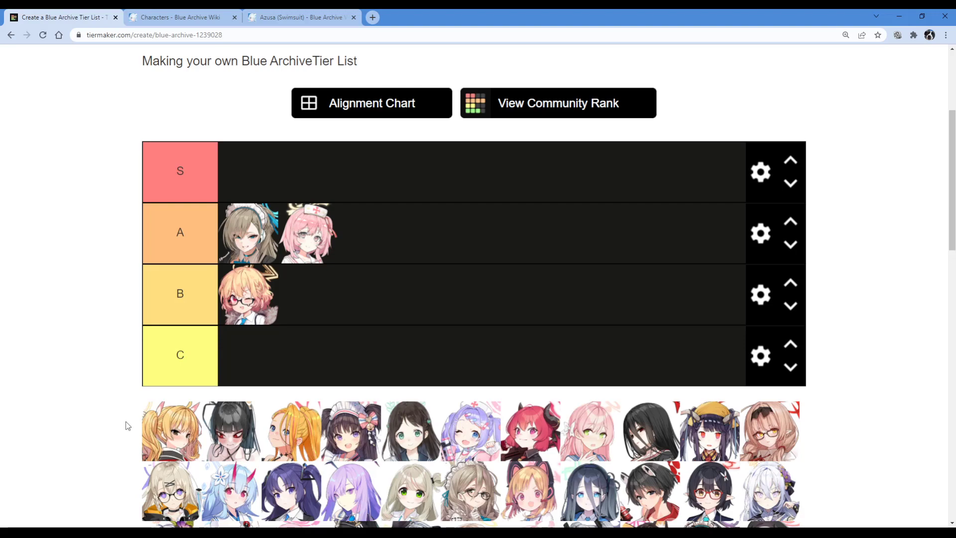
drag(171, 435, 351, 359)
drag(353, 355, 354, 355)
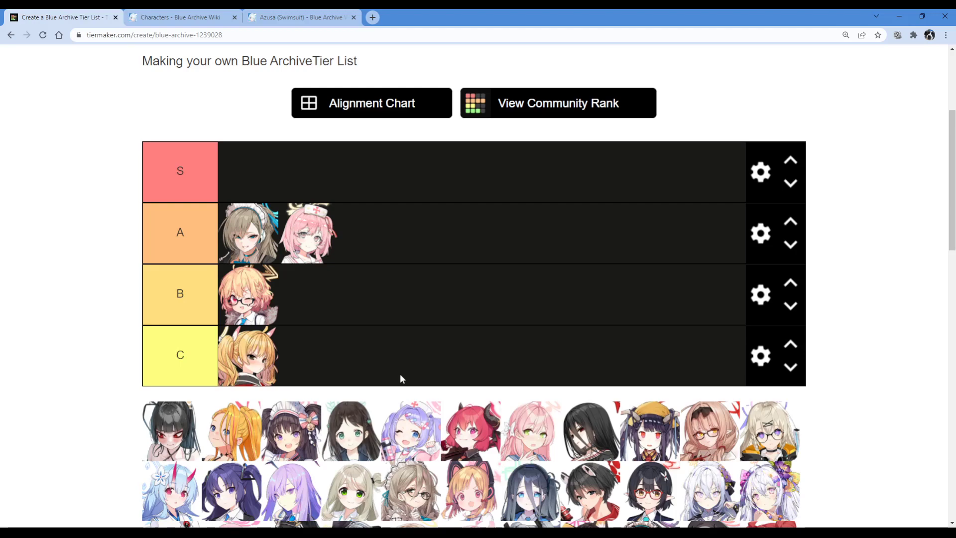
drag(172, 429, 249, 172)
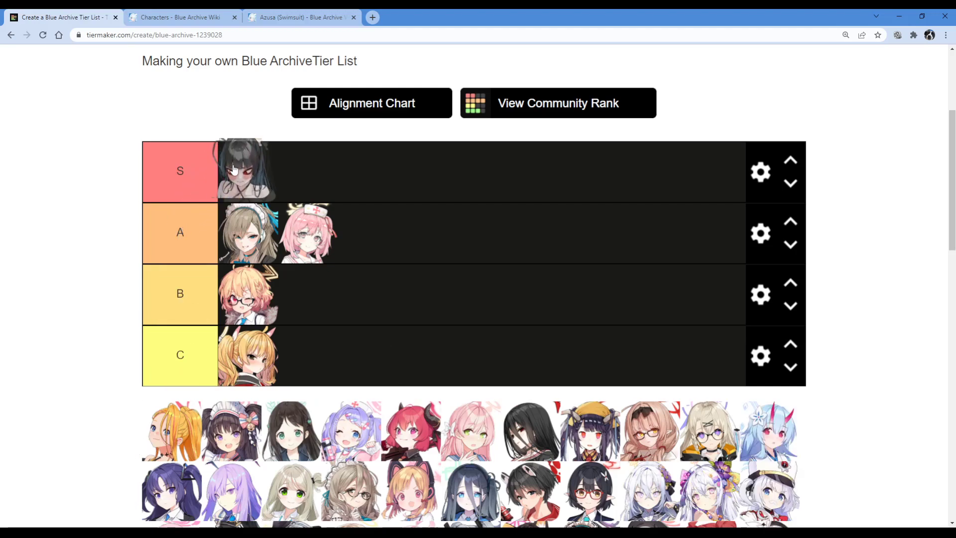
Open the Tsurugi (Swimsuit) page in its own tab from the wiki's character table.
click(209, 19)
scroll(180, 229, up, 5)
scroll(154, 369, down, 5)
middle_click(145, 399)
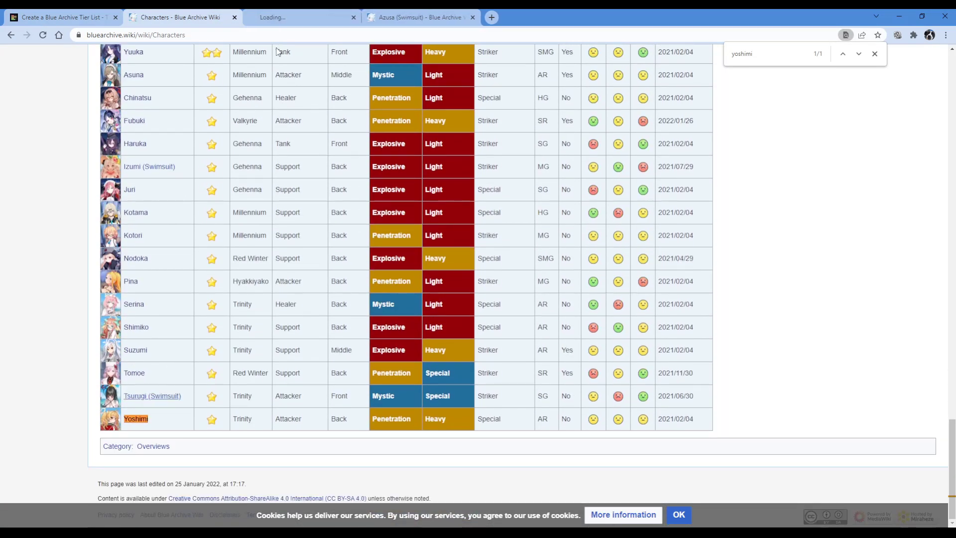
click(297, 24)
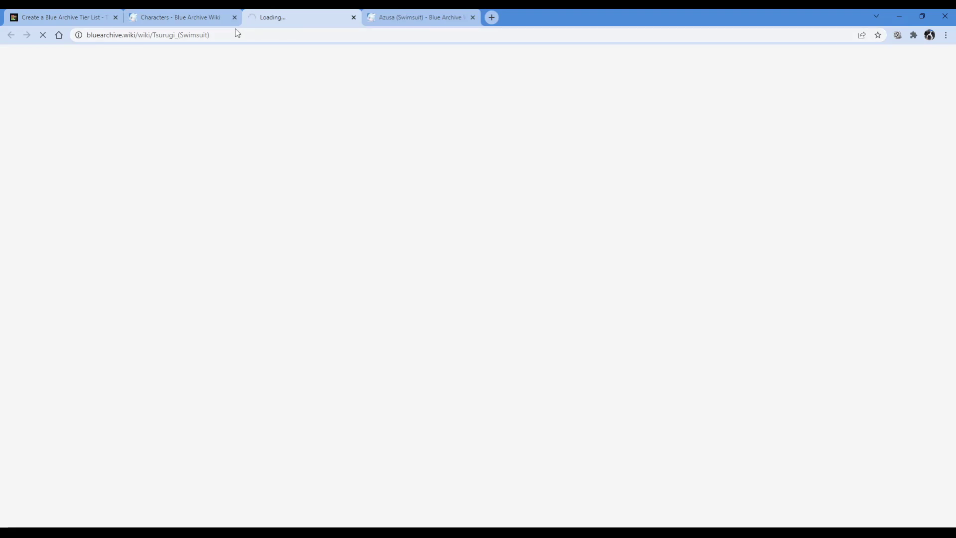
click(65, 17)
mouse_move(248, 188)
mouse_down()
mouse_move(267, 115)
mouse_move(292, 144)
mouse_move(248, 179)
mouse_up()
click(290, 18)
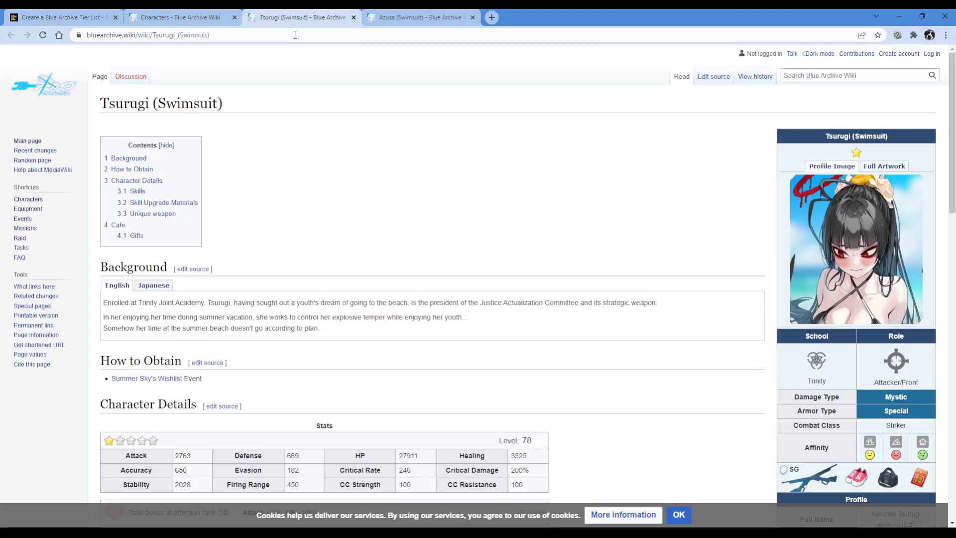
Examine Tsurugi (Swimsuit)'s damage type, terrain affinity, stats and list of skills.
scroll(454, 174, down, 5)
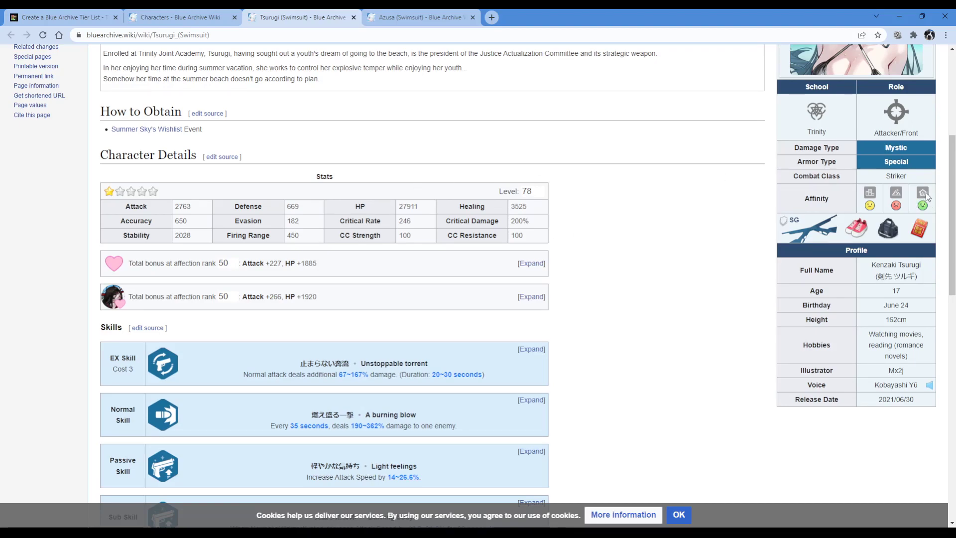
scroll(498, 179, down, 3)
scroll(511, 179, up, 6)
scroll(498, 180, down, 3)
scroll(452, 189, down, 3)
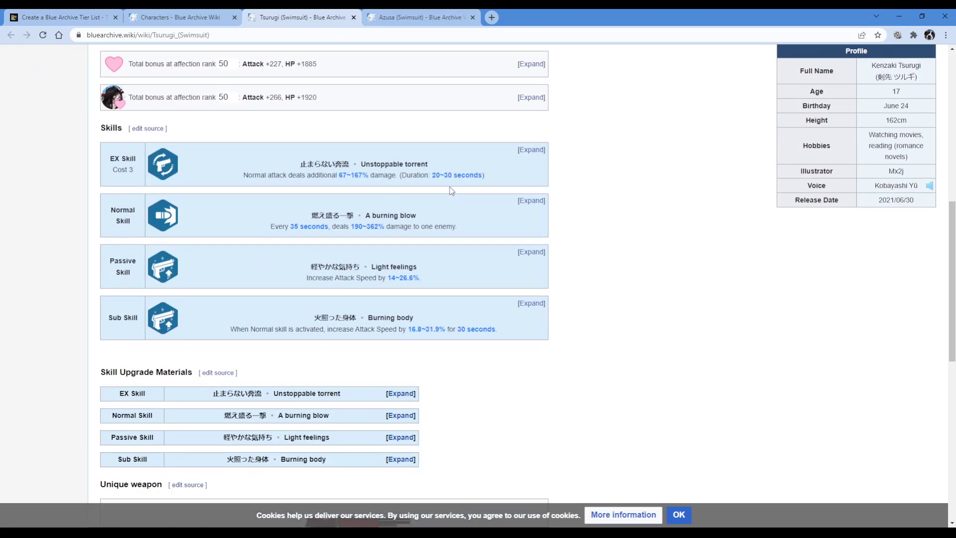
scroll(450, 187, up, 2)
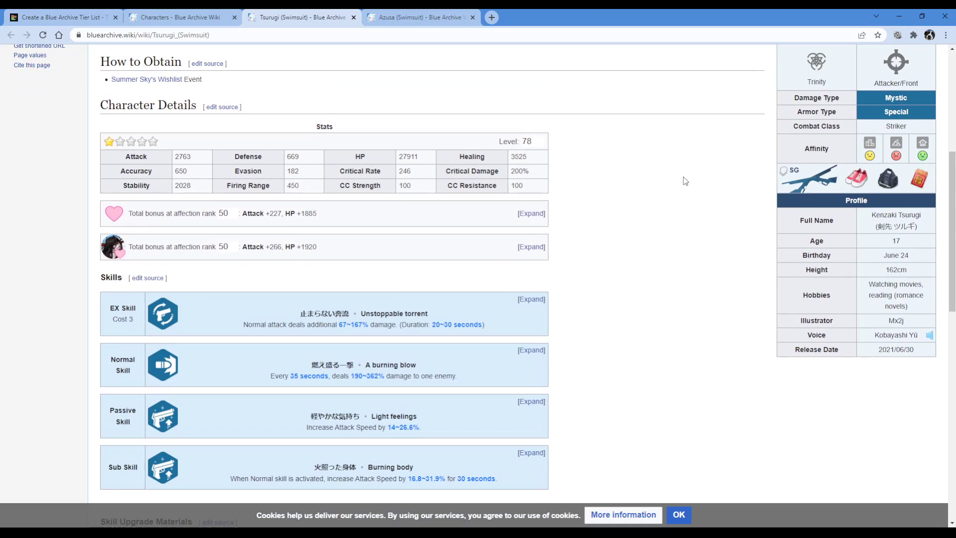
Read Tsurugi (Swimsuit)'s EX, Normal, Passive and Sub skill descriptions, finishing back on the tier list.
drag(109, 308, 141, 324)
click(141, 323)
drag(281, 374, 401, 376)
click(400, 377)
drag(207, 474, 429, 473)
click(430, 473)
drag(305, 478, 406, 464)
click(406, 464)
triple_click(407, 450)
click(445, 450)
triple_click(344, 461)
click(428, 427)
double_click(423, 479)
click(423, 479)
click(42, 13)
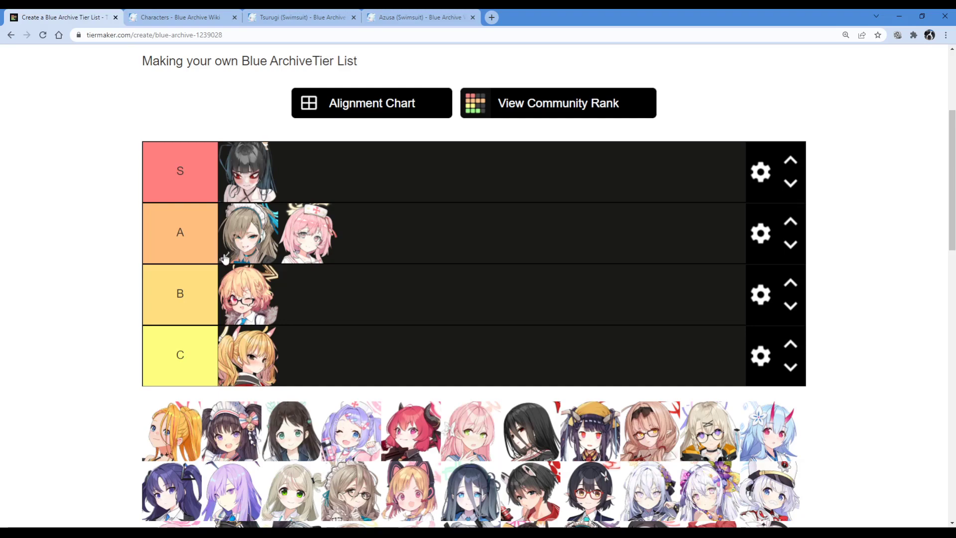
Place Pina at the front of the B tier, ahead of Kotori, and close the Tsurugi (Swimsuit) wiki page.
drag(189, 419, 249, 273)
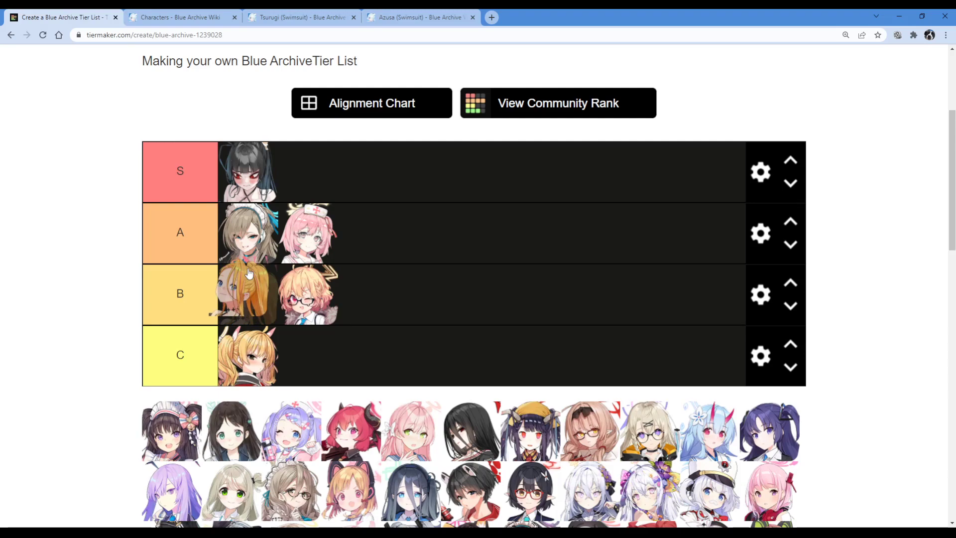
drag(249, 273, 250, 271)
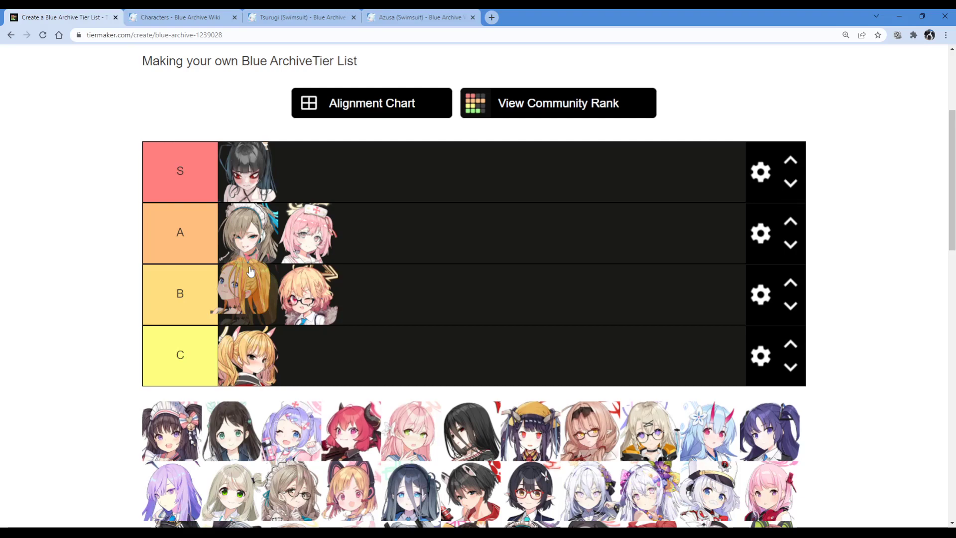
drag(250, 272, 252, 273)
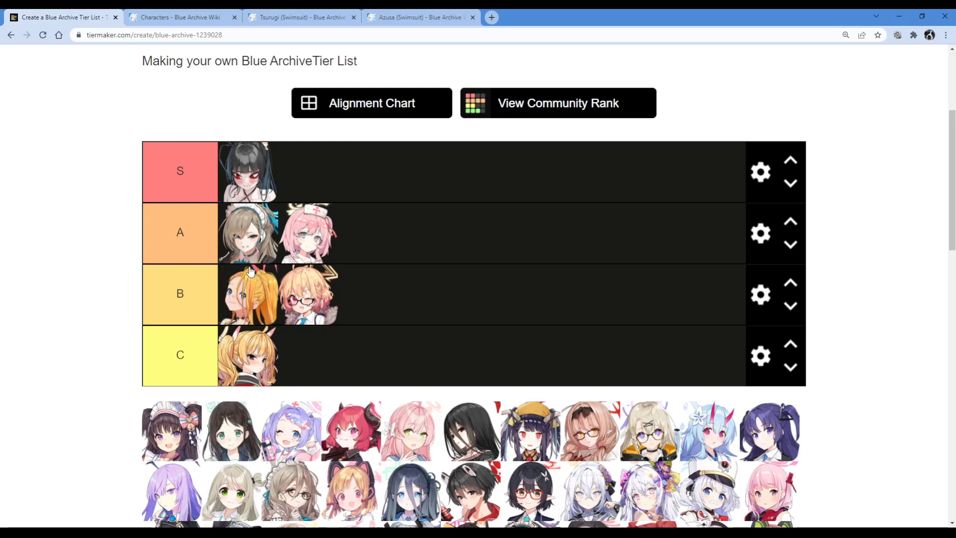
click(353, 17)
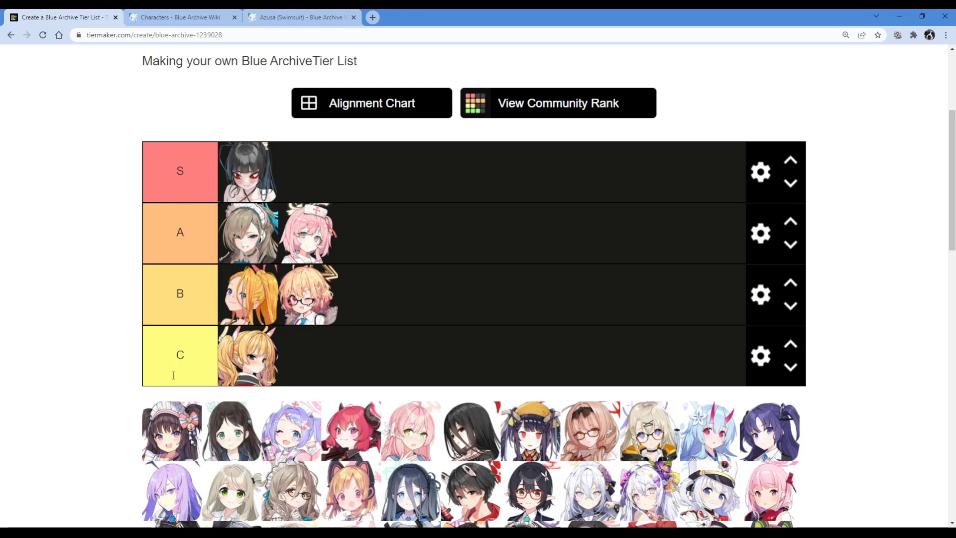
Place Shizuko and Hanae in the A tier, and Airi between Pina and Kotori in the B tier.
drag(163, 438, 424, 243)
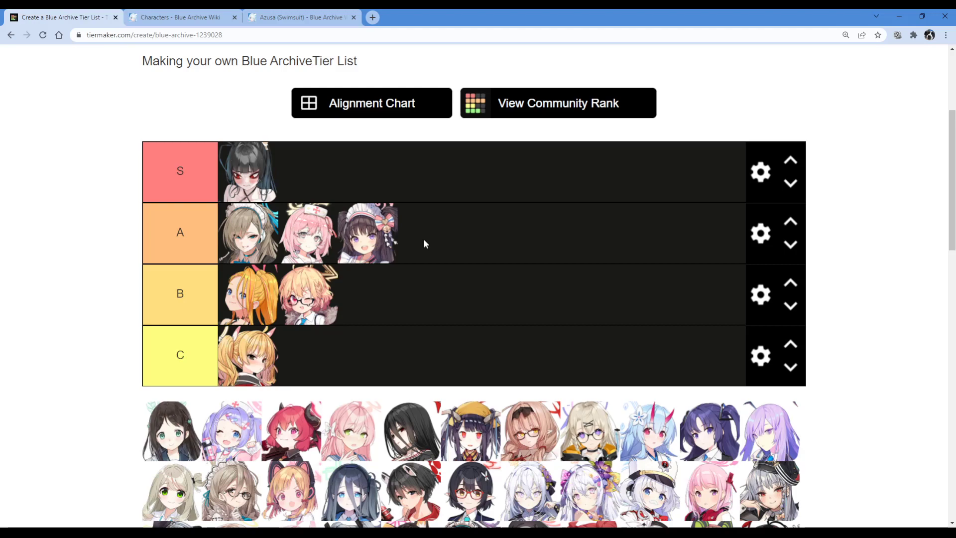
drag(769, 431, 422, 305)
drag(164, 415, 294, 288)
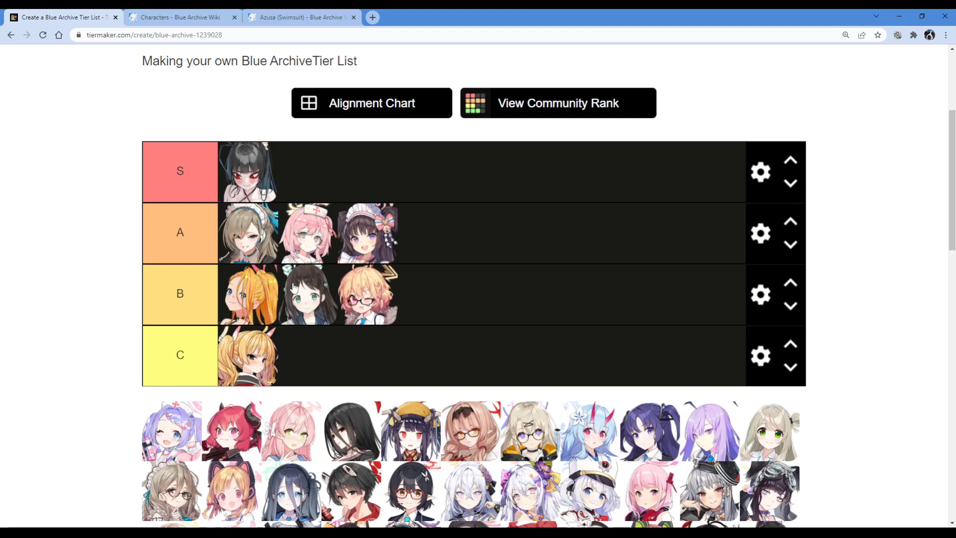
drag(167, 432, 333, 226)
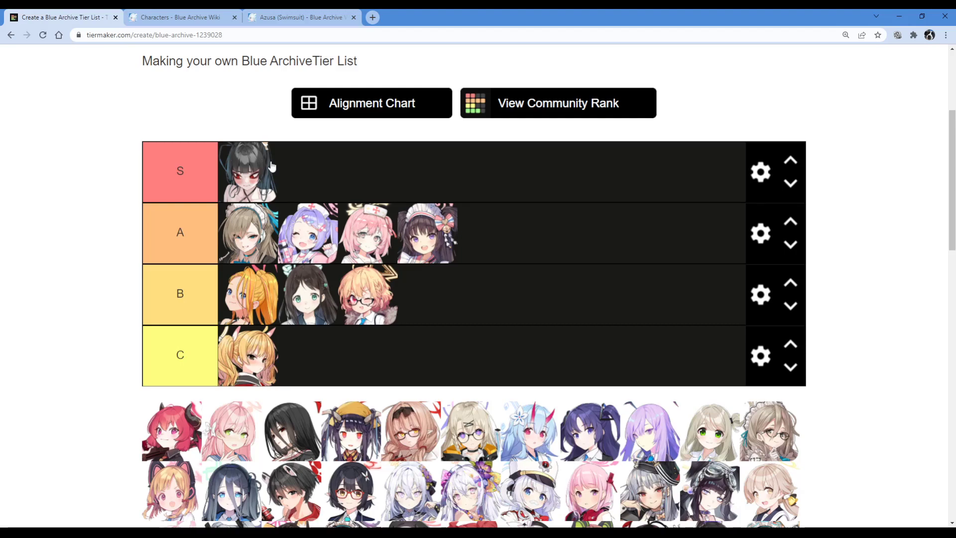
Find Hanae in the wiki's character table and open her page in its own tab.
click(186, 17)
scroll(195, 197, up, 20)
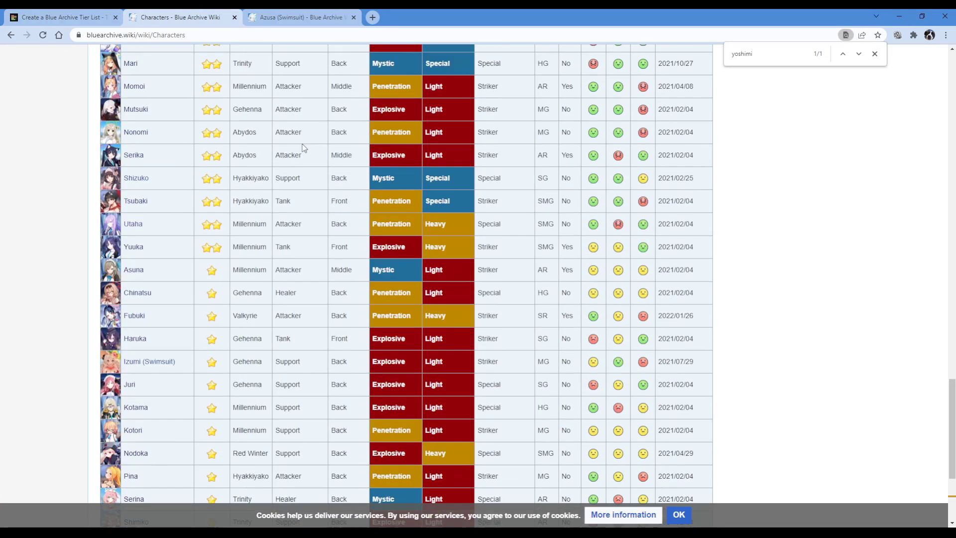
key(ctrl+f)
text(hanae)
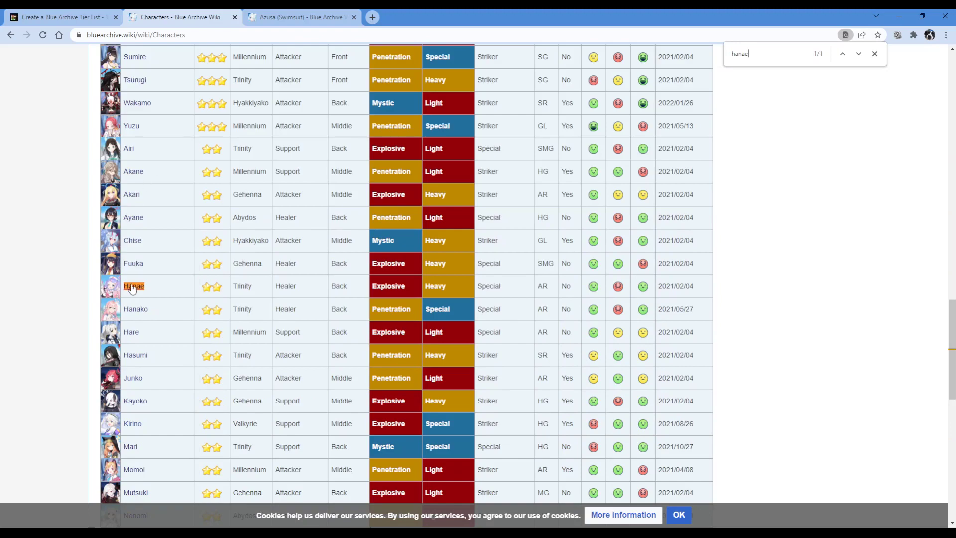
middle_click(133, 287)
click(281, 19)
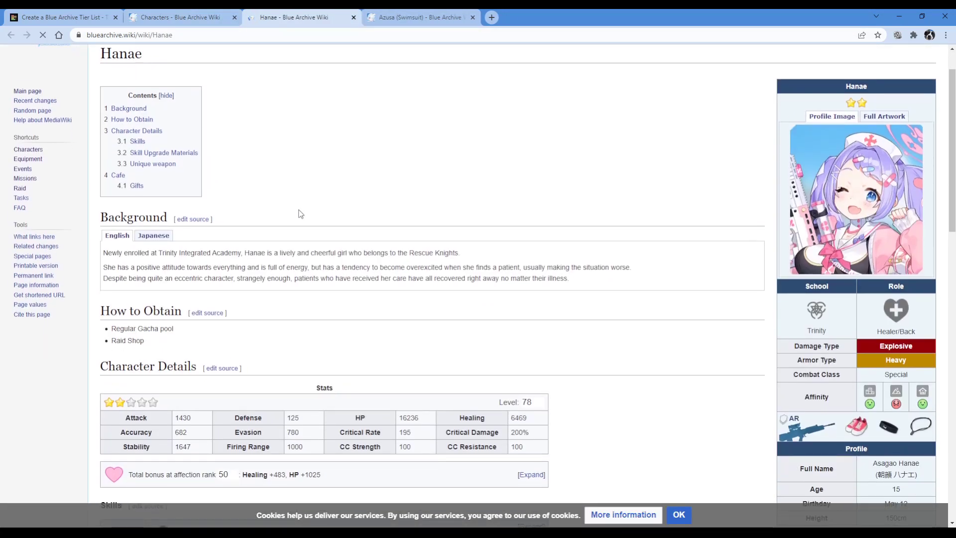
Read Hanae's EX skill, including its cost, and her Normal skill description.
scroll(297, 214, down, 8)
drag(283, 193, 466, 197)
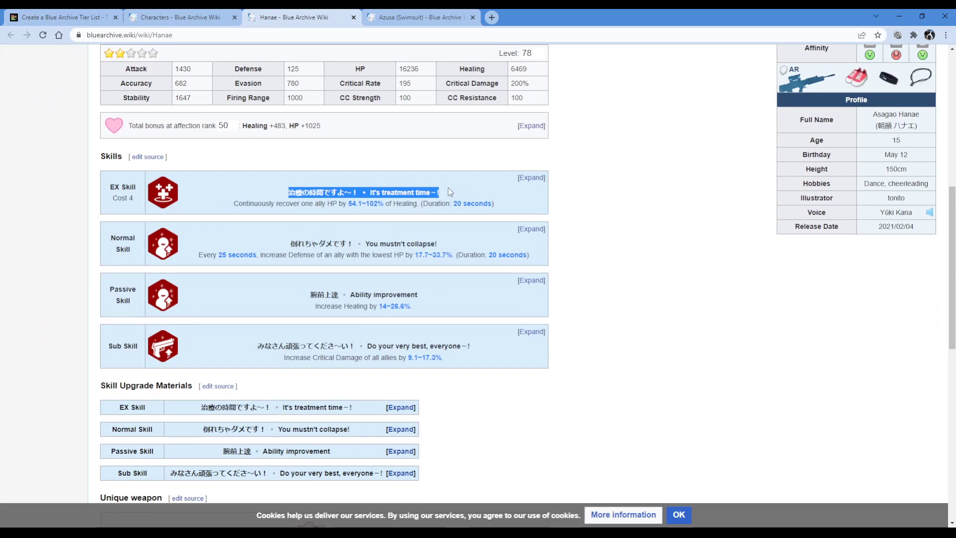
drag(134, 201, 105, 202)
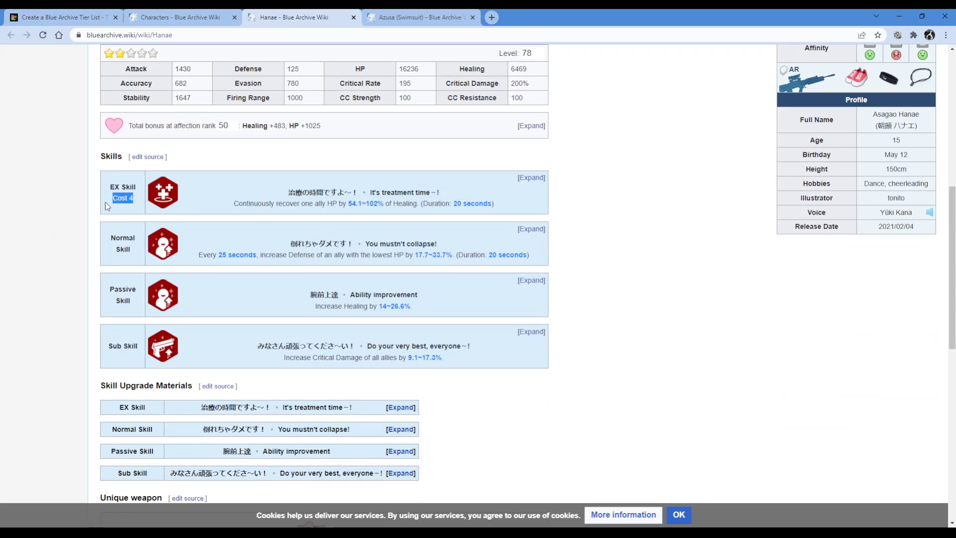
drag(288, 193, 377, 204)
triple_click(351, 191)
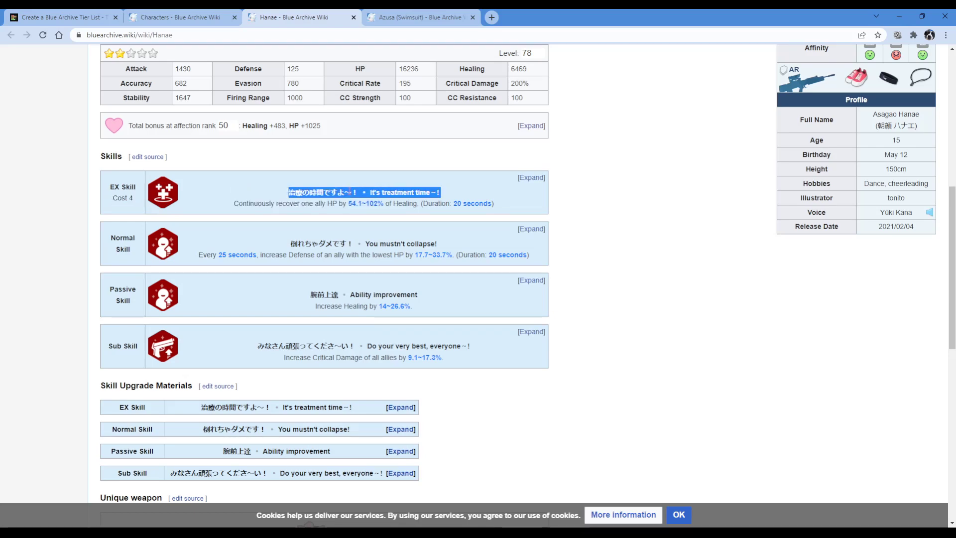
drag(264, 241, 332, 244)
click(269, 258)
drag(199, 254, 434, 254)
click(434, 255)
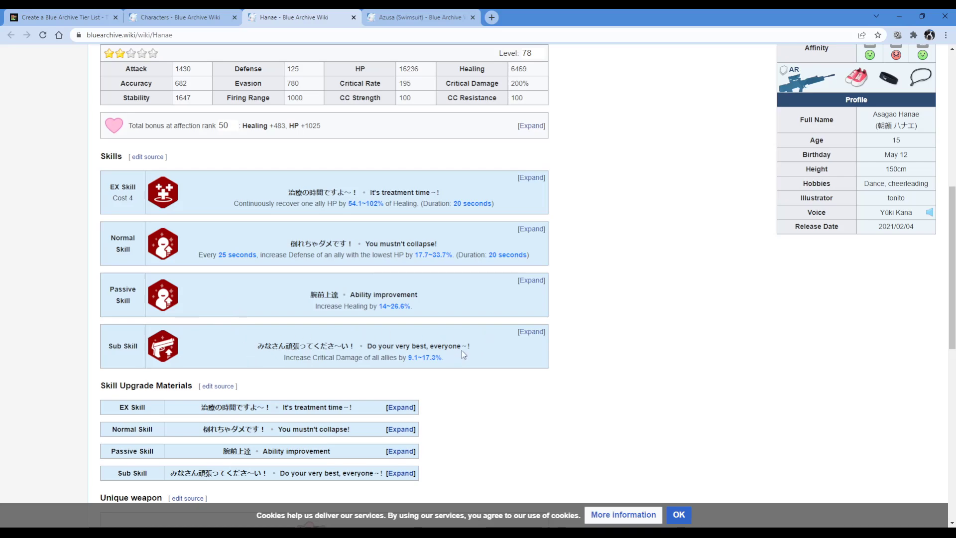
Expand the level table of Hanae's Sub skill and examine its critical damage bonuses and description.
click(532, 332)
drag(443, 358, 192, 305)
click(288, 356)
scroll(288, 355, down, 4)
click(215, 319)
scroll(214, 318, up, 3)
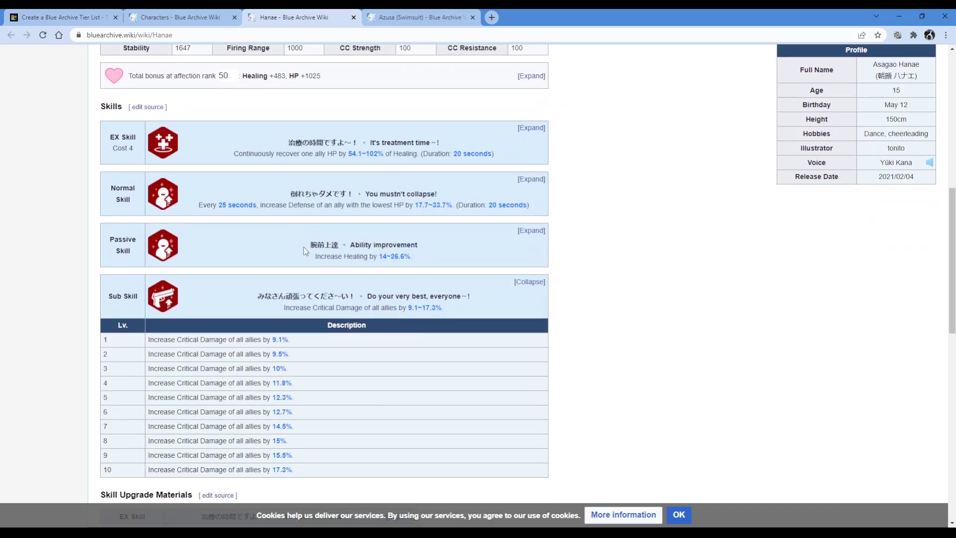
drag(307, 294, 258, 296)
click(383, 288)
click(349, 285)
drag(378, 296, 472, 296)
click(283, 306)
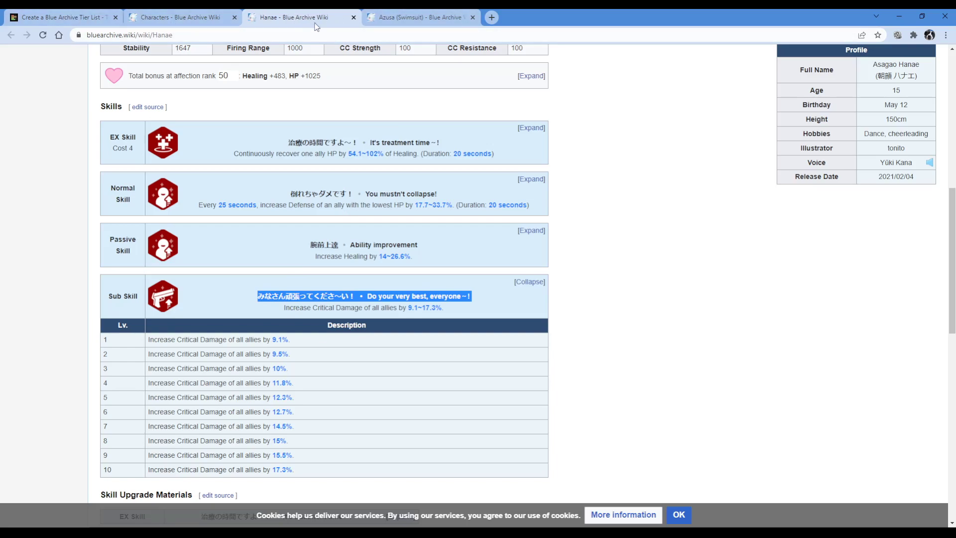
Close Hanae's wiki page and, back on the tier list, reorder the A tier so Serina comes before Hanae.
click(353, 18)
click(78, 20)
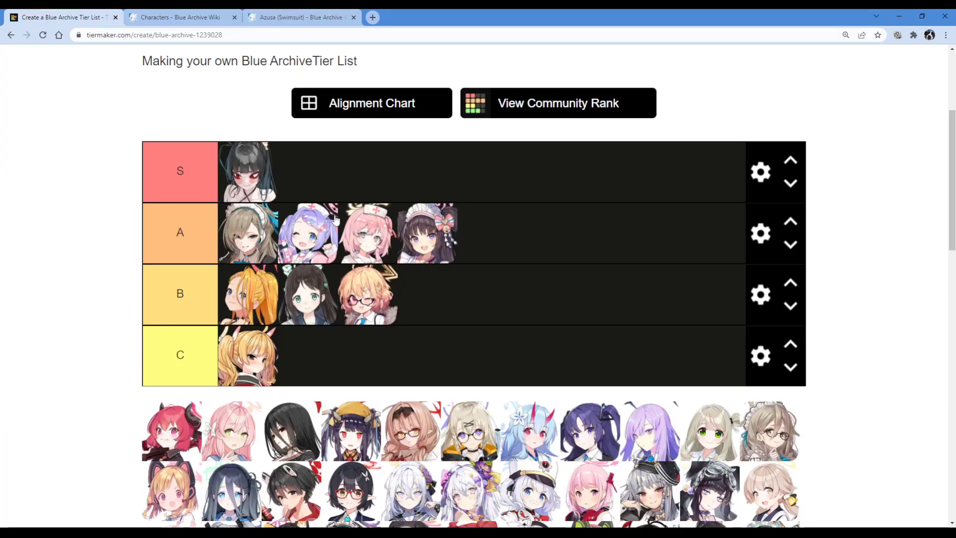
drag(320, 224, 316, 222)
drag(381, 222, 324, 220)
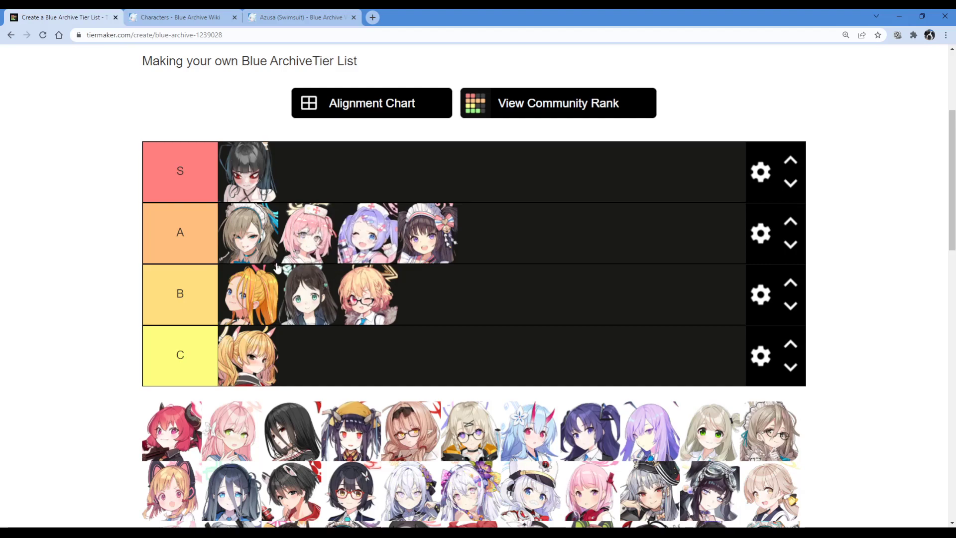
Place the red-haired, horned Juri at the front of the B tier, then put pink-haired Hanako ahead of her.
drag(167, 429, 251, 295)
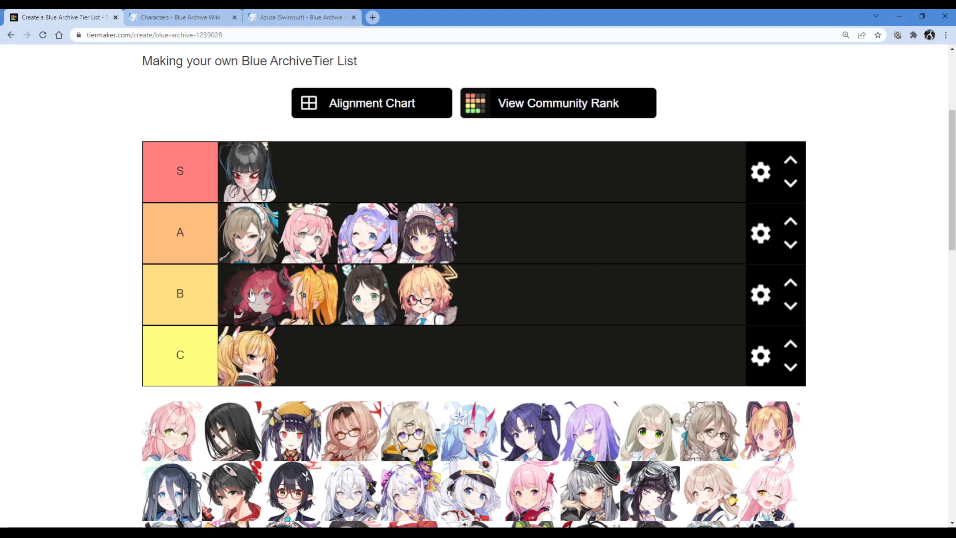
drag(251, 296, 251, 296)
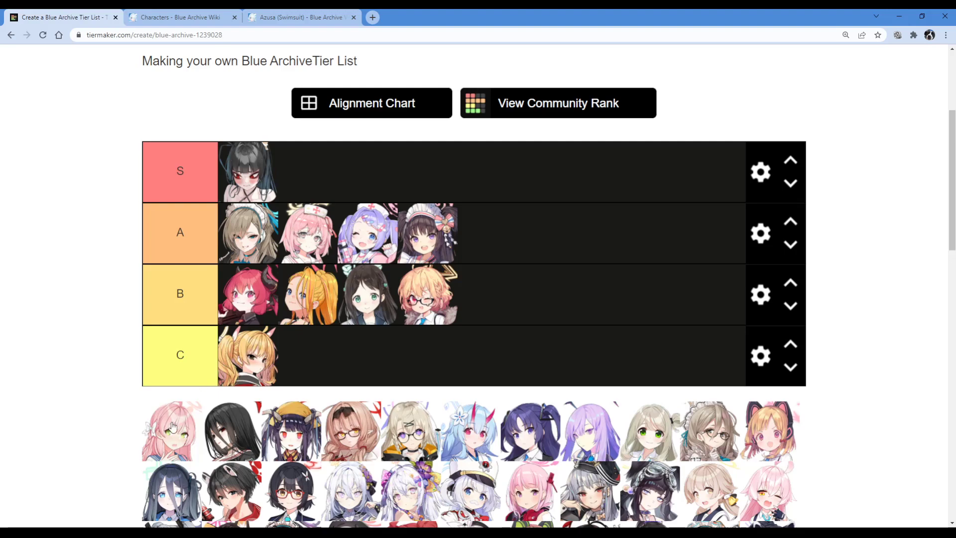
drag(172, 426, 230, 286)
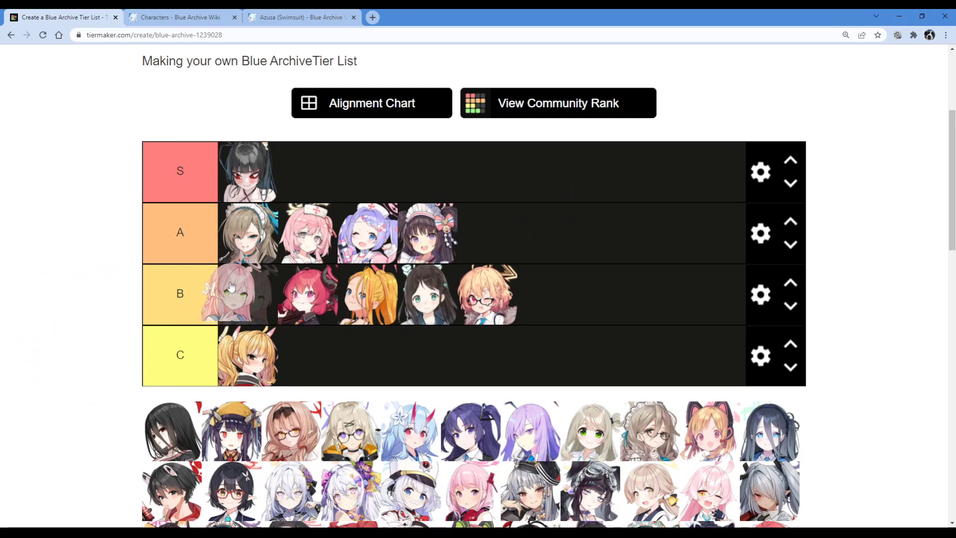
drag(230, 285, 233, 288)
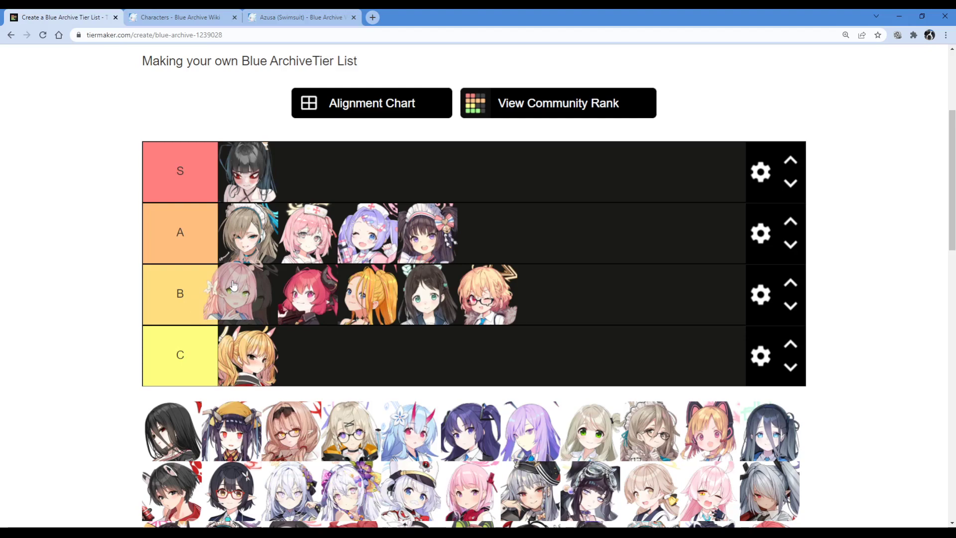
mouse_move(233, 285)
mouse_down()
mouse_move(197, 262)
mouse_move(226, 277)
mouse_move(568, 216)
mouse_move(498, 299)
mouse_move(239, 301)
mouse_move(205, 277)
mouse_move(243, 289)
mouse_up()
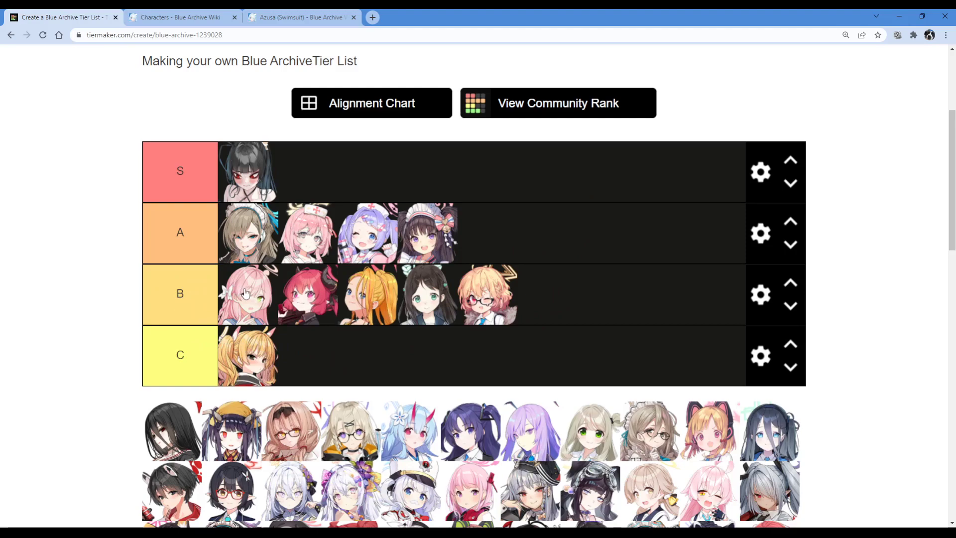
Place Hasumi at the front of the B tier and put Fuuka, with the orange headscarf, ahead of her.
drag(244, 432, 170, 436)
drag(167, 437, 244, 285)
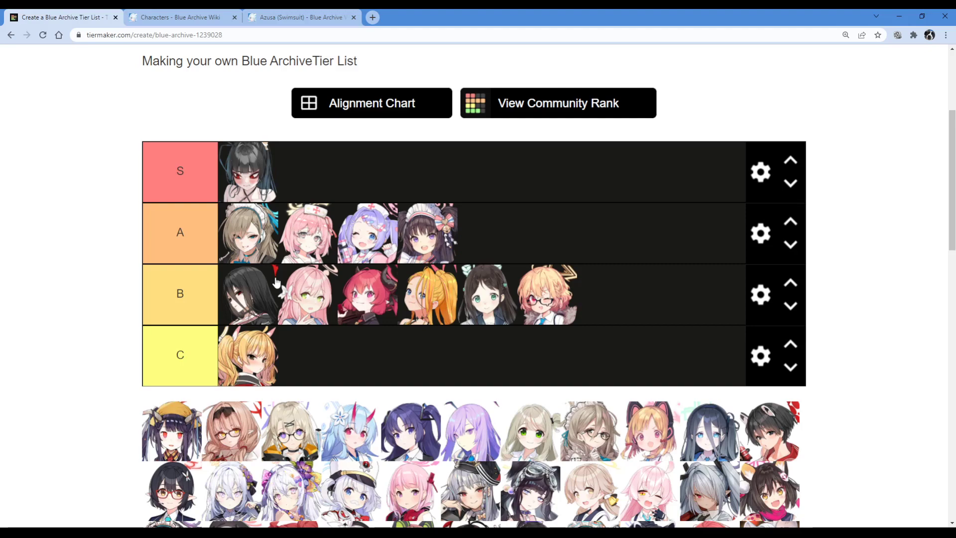
drag(181, 427, 233, 283)
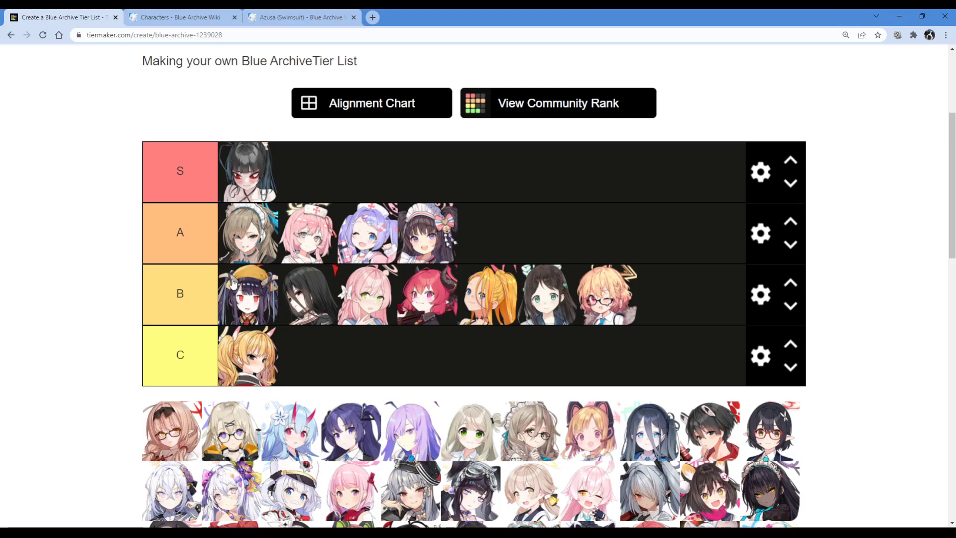
Place Chinatsu between Hanae and Shizuko in the A tier, and Kotama behind Tsurugi (Swimsuit) in the S tier.
drag(174, 433, 432, 222)
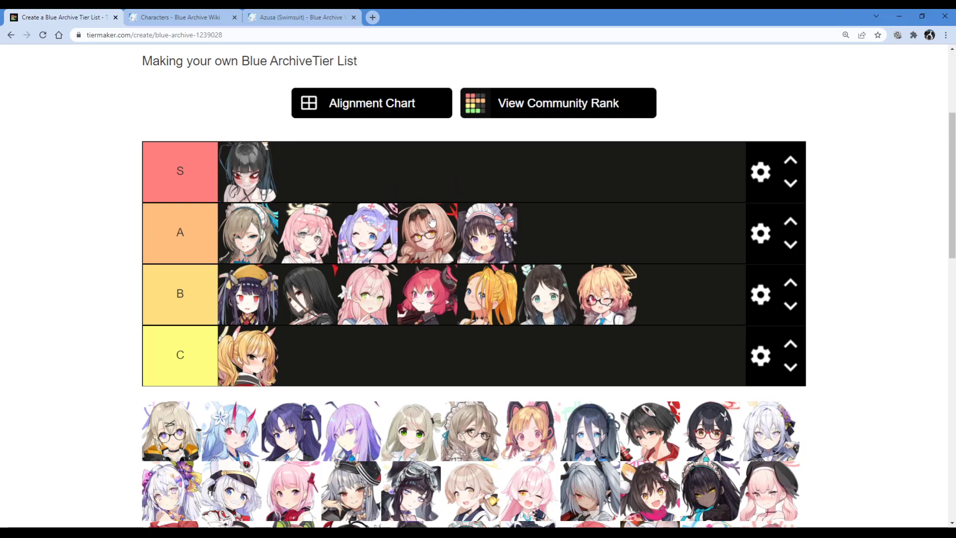
mouse_move(431, 223)
mouse_down()
mouse_move(493, 224)
mouse_move(429, 223)
mouse_up()
mouse_move(436, 222)
mouse_down()
mouse_move(439, 211)
mouse_move(437, 225)
mouse_up()
drag(194, 443, 324, 170)
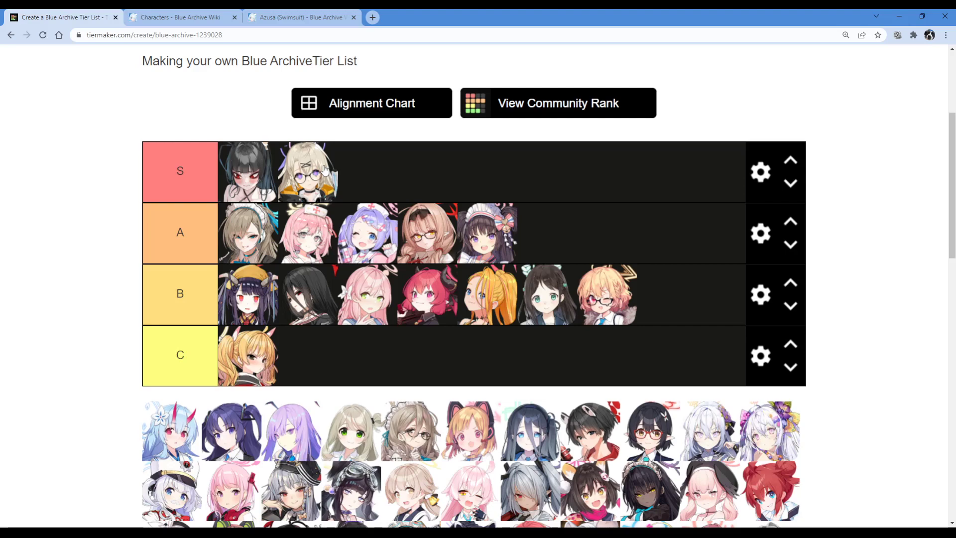
Find Kotama in the wiki's character table and open her page in its own tab.
click(214, 17)
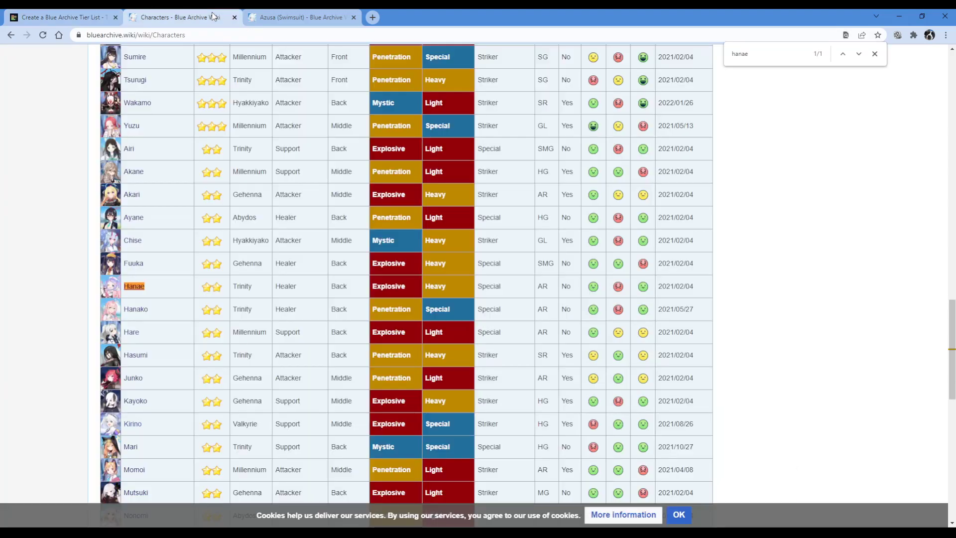
scroll(252, 187, down, 5)
scroll(252, 187, down, 3)
key(ctrl+f)
text(kotama)
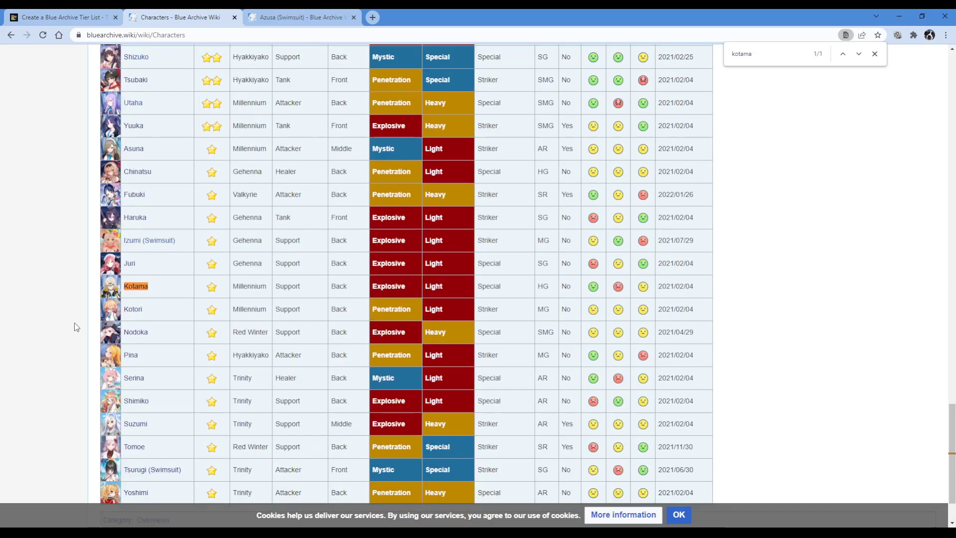
middle_click(136, 287)
click(289, 17)
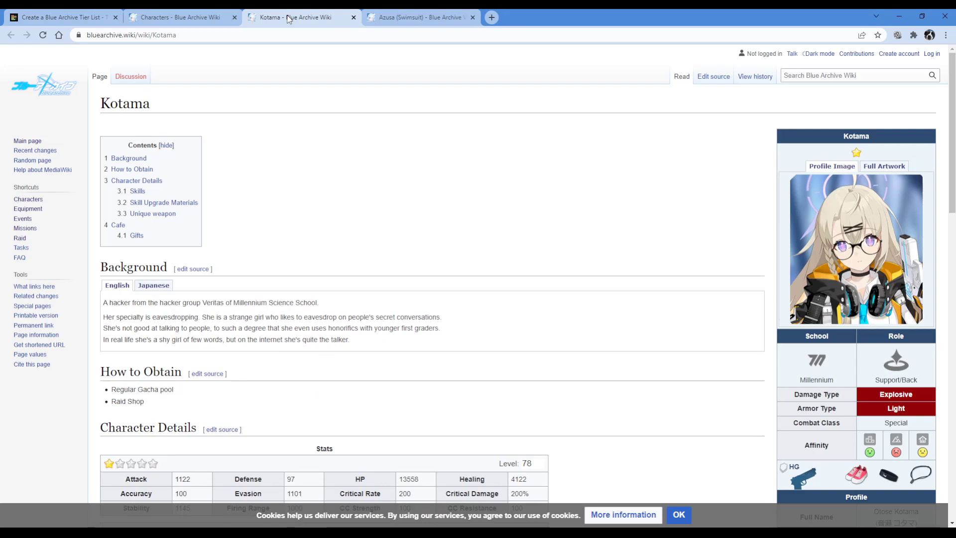
Look over Kotama's stats and skills, and check the ways to obtain her.
scroll(373, 202, down, 8)
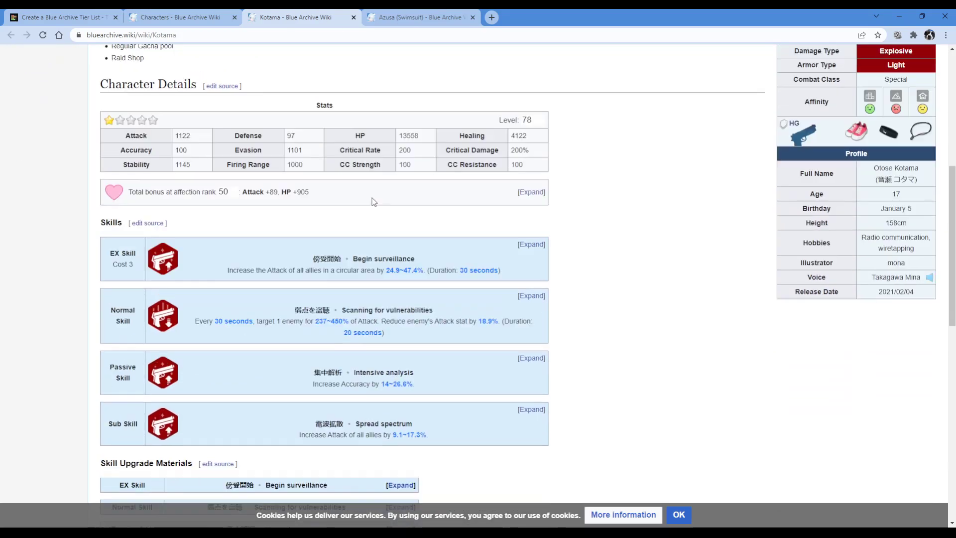
scroll(344, 189, up, 3)
scroll(154, 199, up, 2)
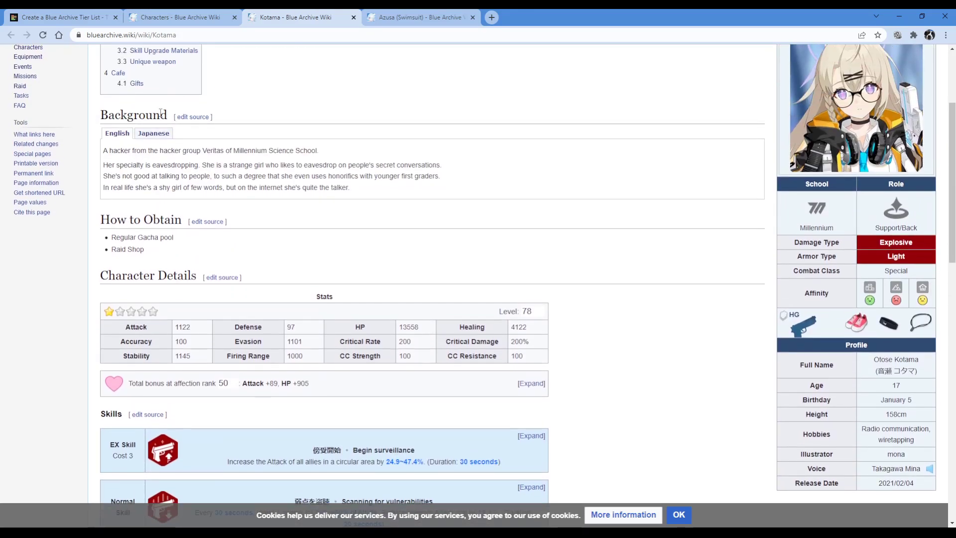
drag(157, 270, 110, 249)
click(196, 243)
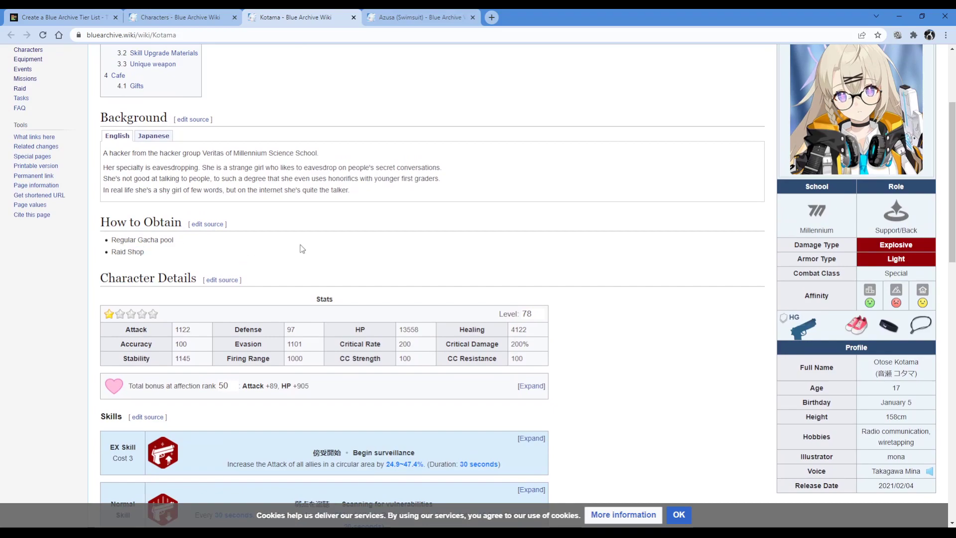
drag(158, 269, 112, 236)
click(168, 243)
Review Kotama's How to Obtain section once more, finishing on her list of skills.
scroll(366, 249, down, 3)
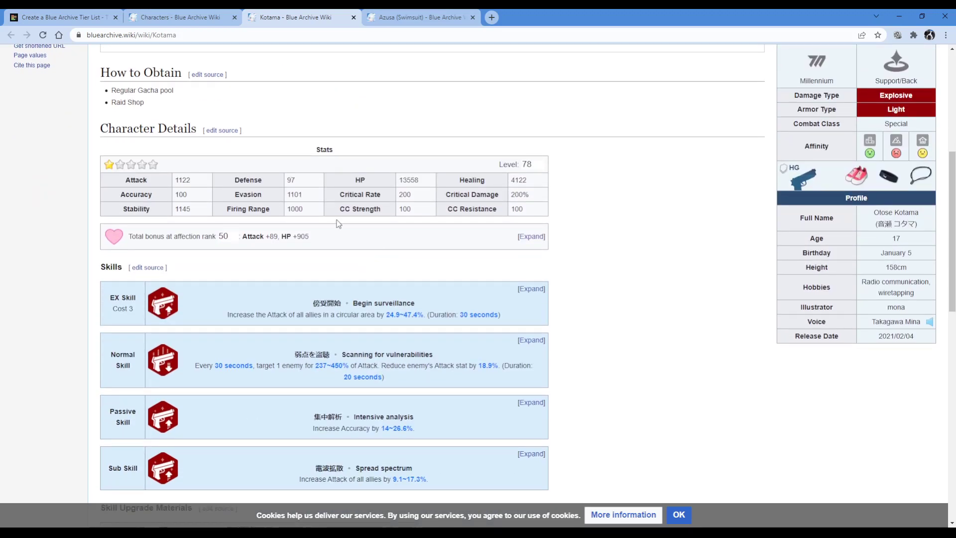
scroll(279, 221, up, 4)
triple_click(154, 306)
click(155, 306)
drag(172, 304, 180, 289)
click(165, 286)
drag(128, 271, 169, 303)
double_click(135, 301)
scroll(245, 213, down, 6)
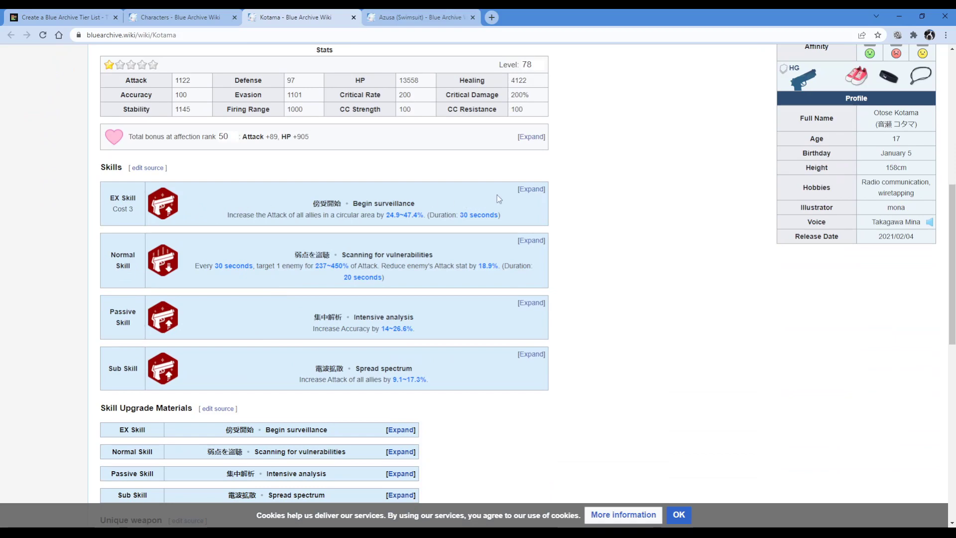
Expand Kotama's EX Skill to show its level-by-level values and compare them with her Sub Skill's attack bonus.
click(532, 190)
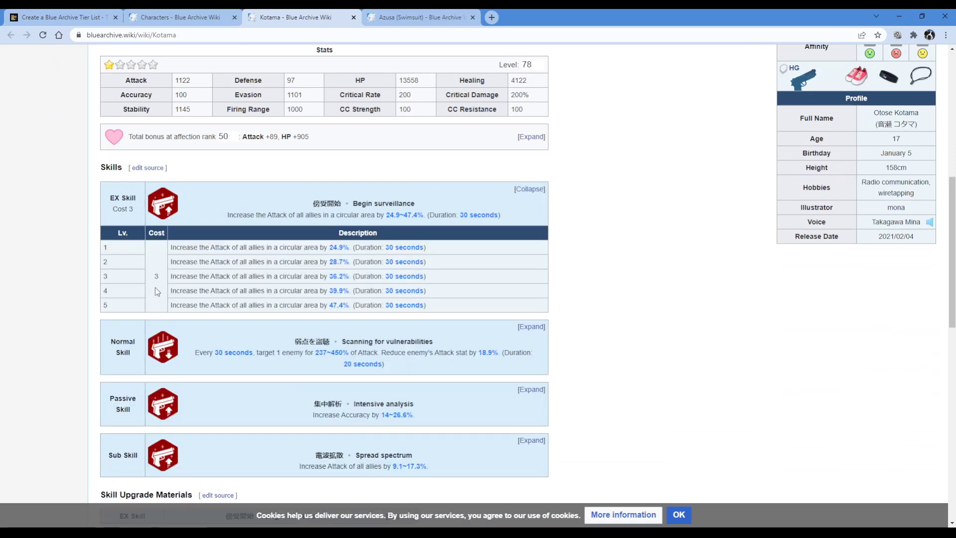
drag(428, 304, 263, 261)
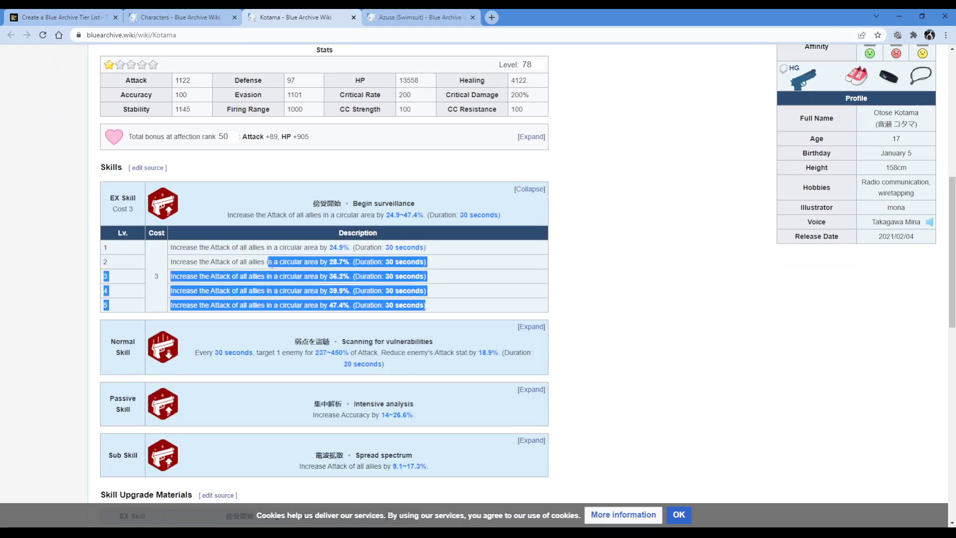
click(424, 455)
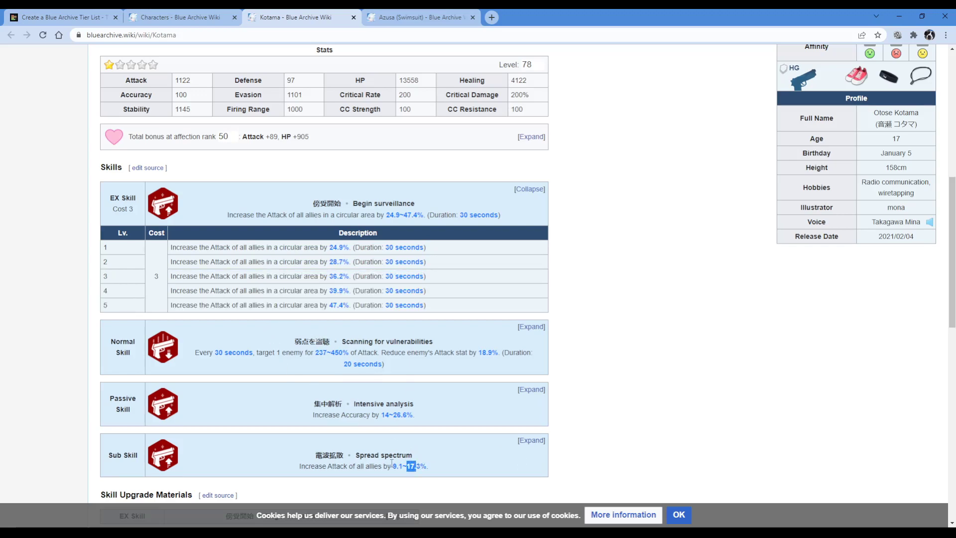
drag(314, 453, 416, 467)
drag(437, 270, 351, 285)
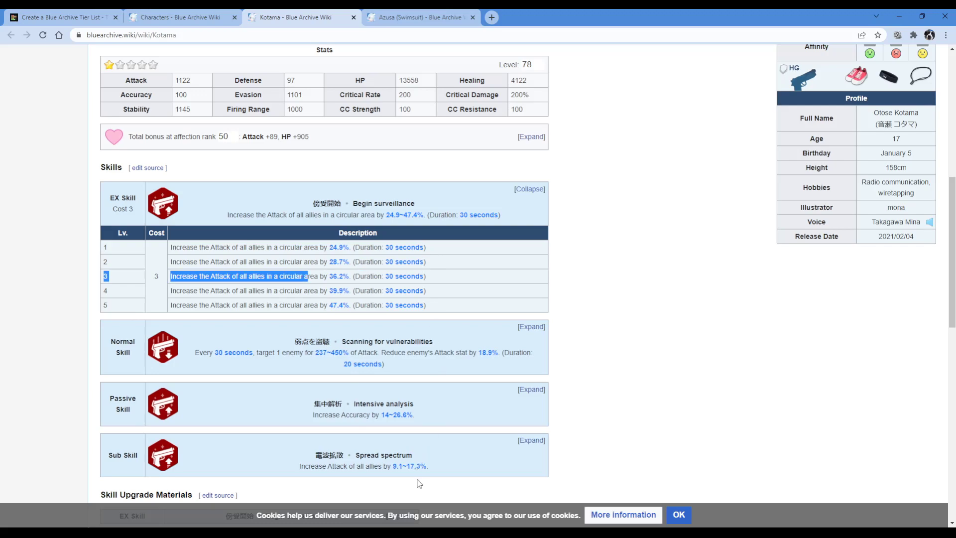
drag(420, 483, 286, 470)
Read through the effects of Kotama's Passive Skill and Normal Skill.
click(234, 371)
drag(280, 411, 399, 419)
drag(331, 352, 401, 367)
click(372, 350)
click(212, 355)
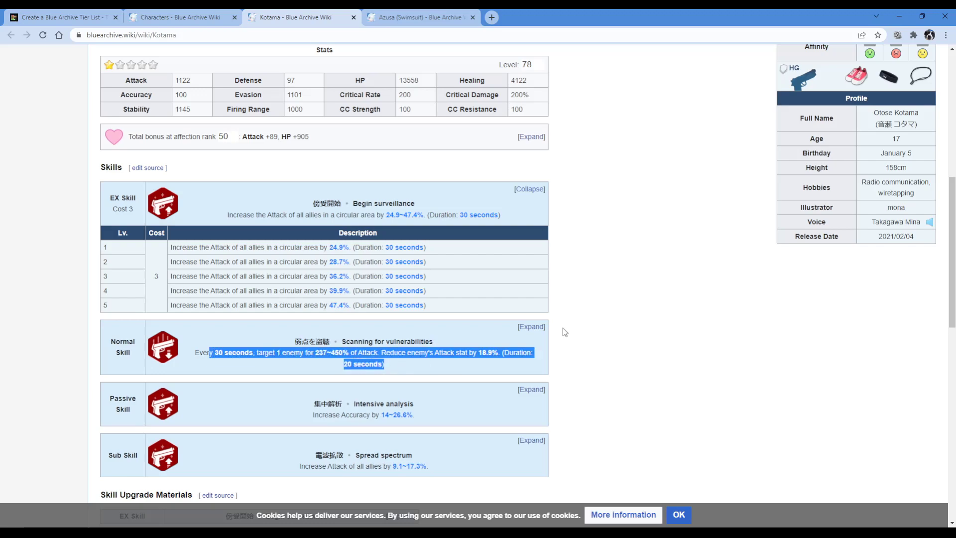
click(533, 332)
click(532, 328)
click(408, 353)
Review Kotama's EX Skill once more, close her wiki page and return to the tier list.
scroll(354, 355, up, 3)
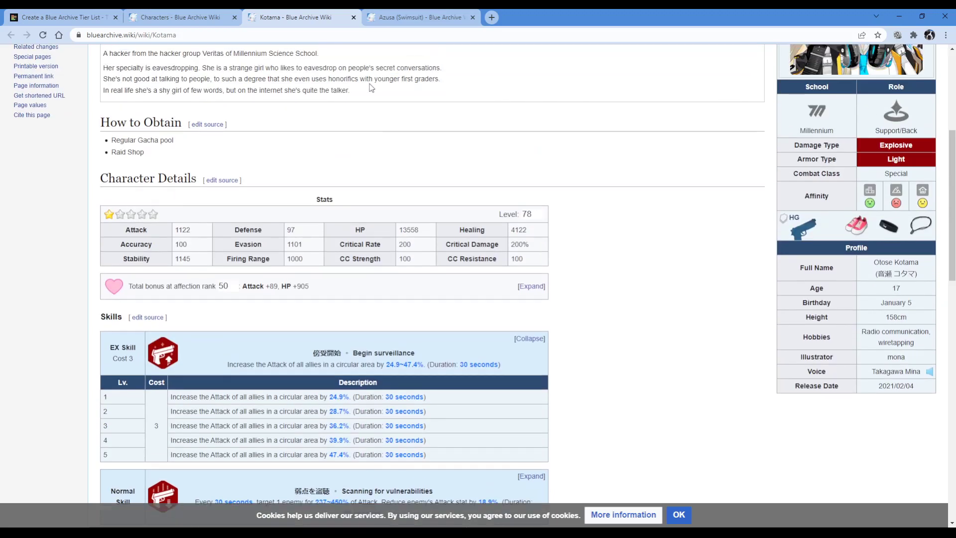
scroll(288, 238, down, 3)
drag(416, 219, 239, 189)
click(357, 188)
triple_click(349, 192)
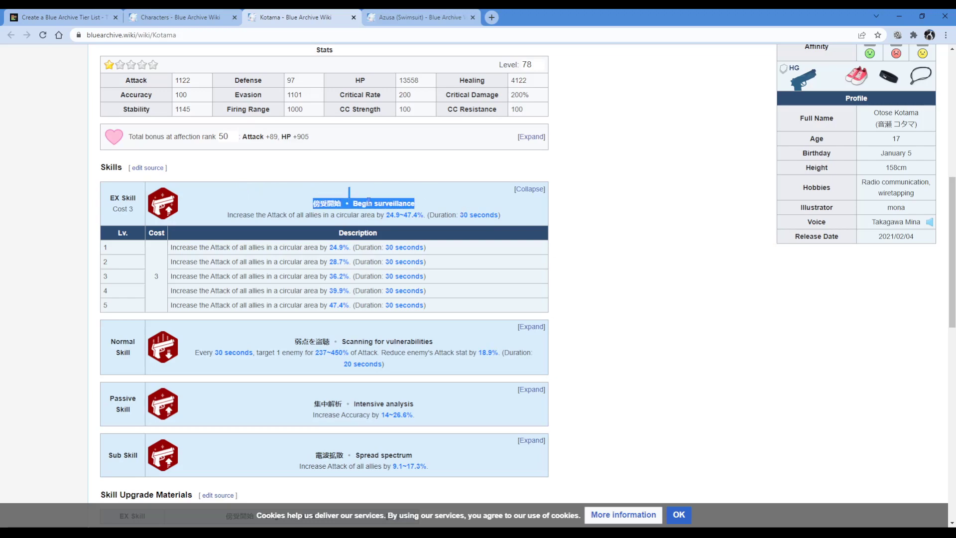
click(353, 17)
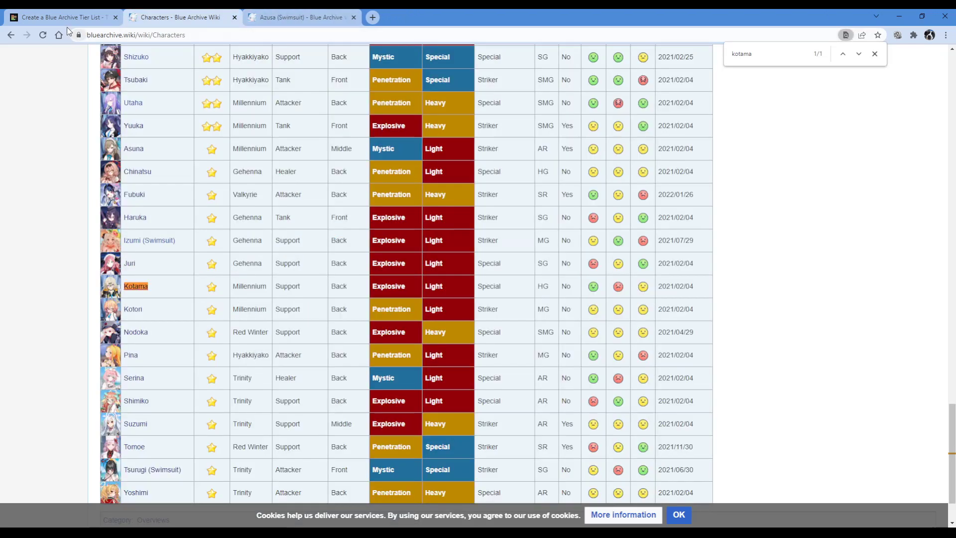
click(68, 21)
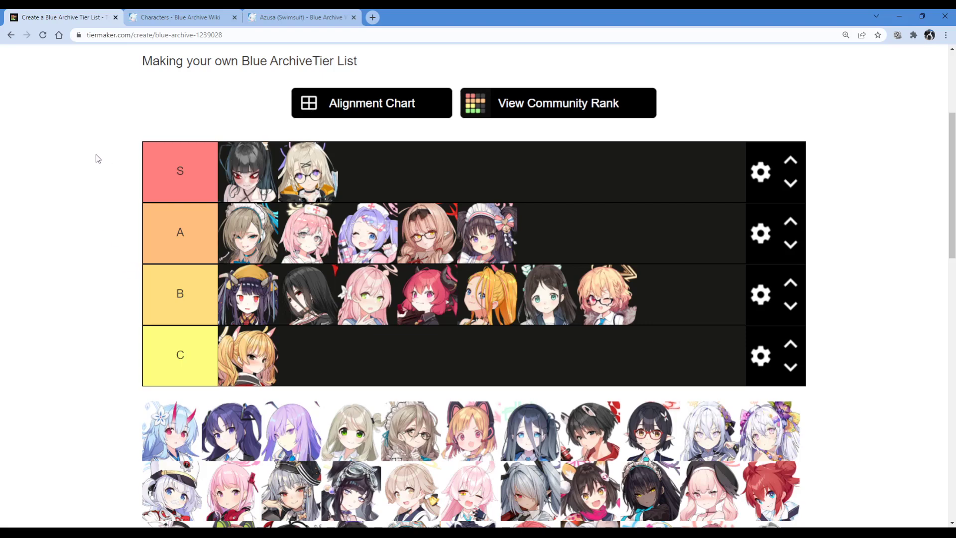
Find Chise in the wiki's character table and open her page in its own tab.
drag(166, 400, 134, 438)
click(179, 17)
scroll(318, 96, up, 4)
key(ctrl+f)
text(chise)
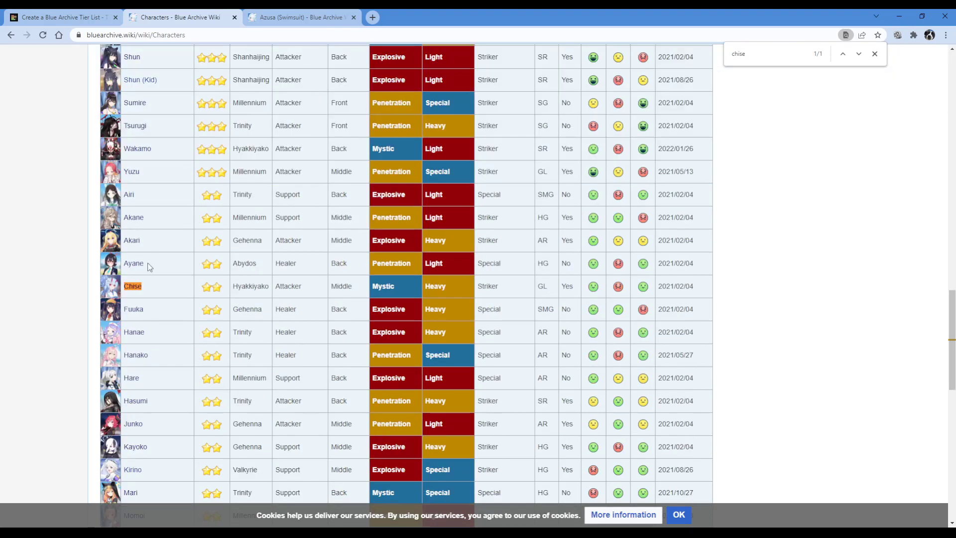
middle_click(133, 286)
click(287, 20)
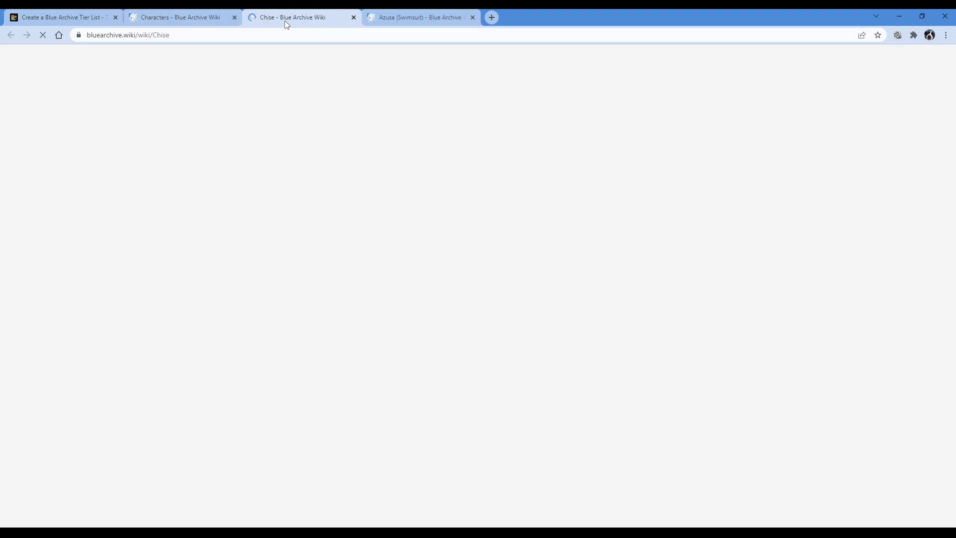
Look over Chise's stats, affinities and skills, and place her at the front of the A tier.
scroll(934, 283, down, 4)
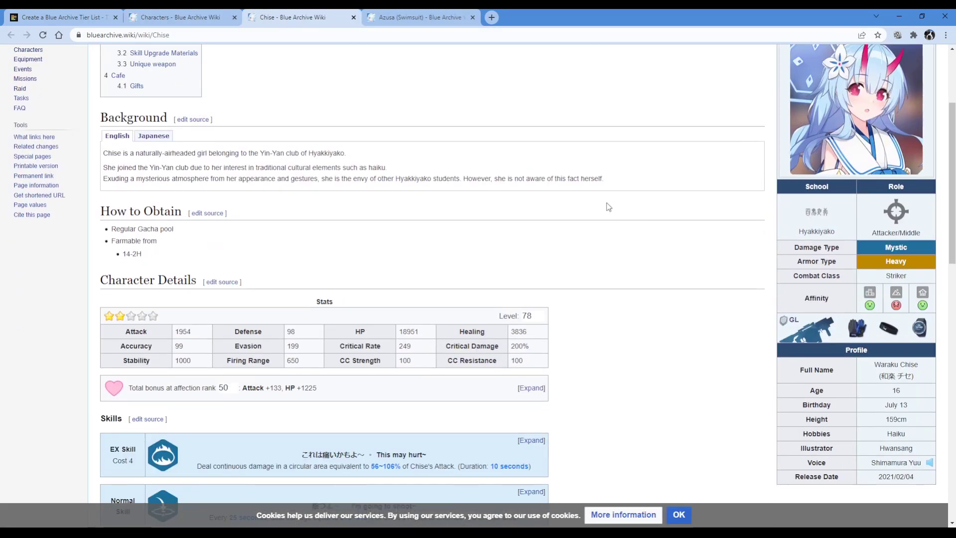
scroll(608, 206, down, 3)
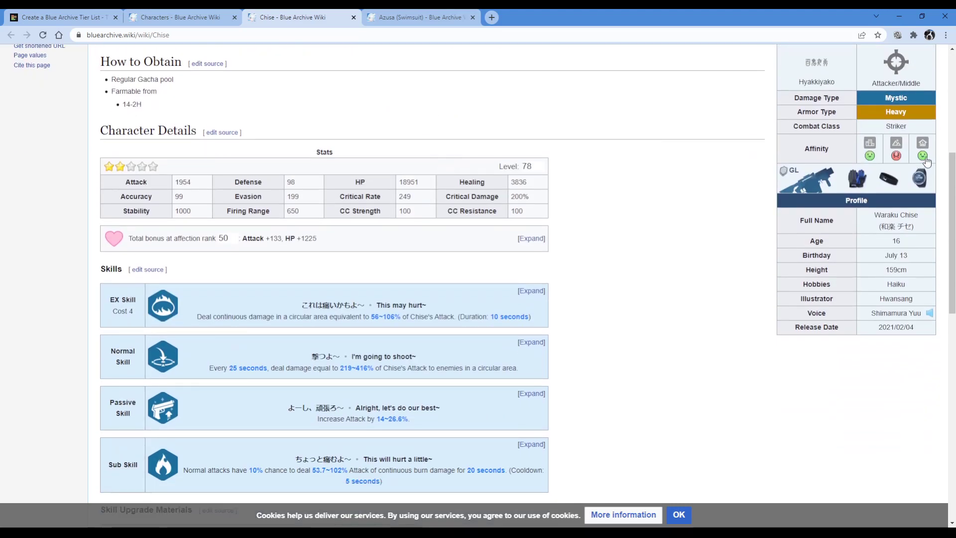
click(64, 23)
drag(172, 428, 234, 230)
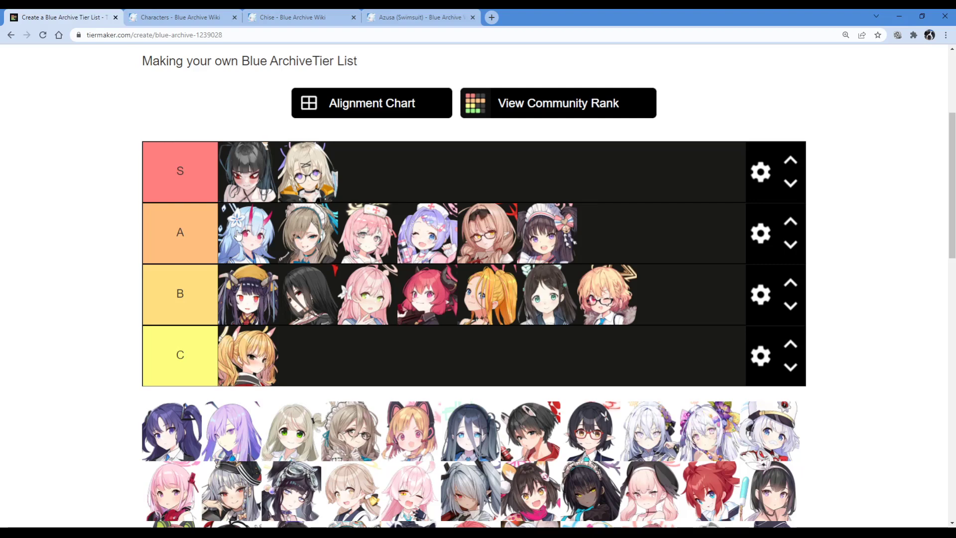
Examine Chise's Sub Skill and EX Skill on her wiki page, and return to her portrait in the A tier.
click(324, 19)
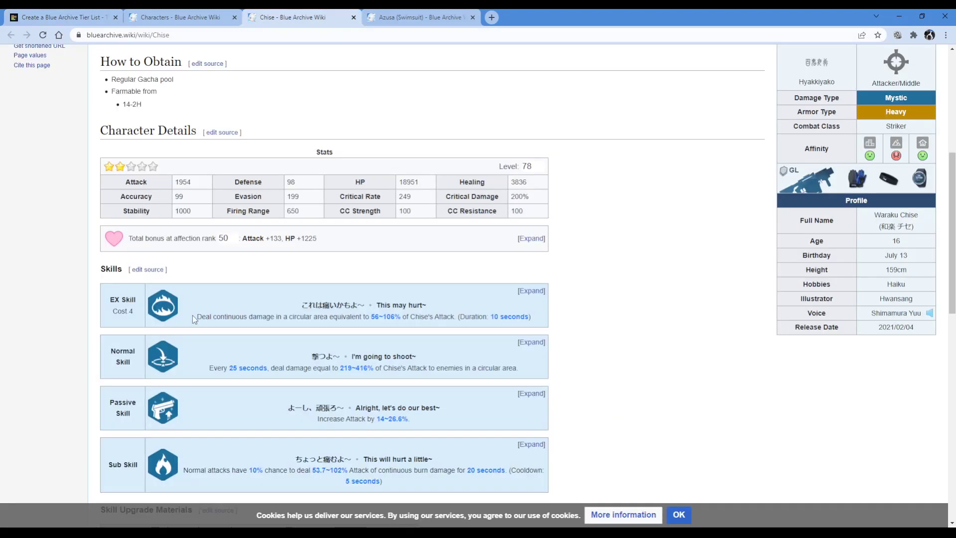
scroll(202, 375, down, 4)
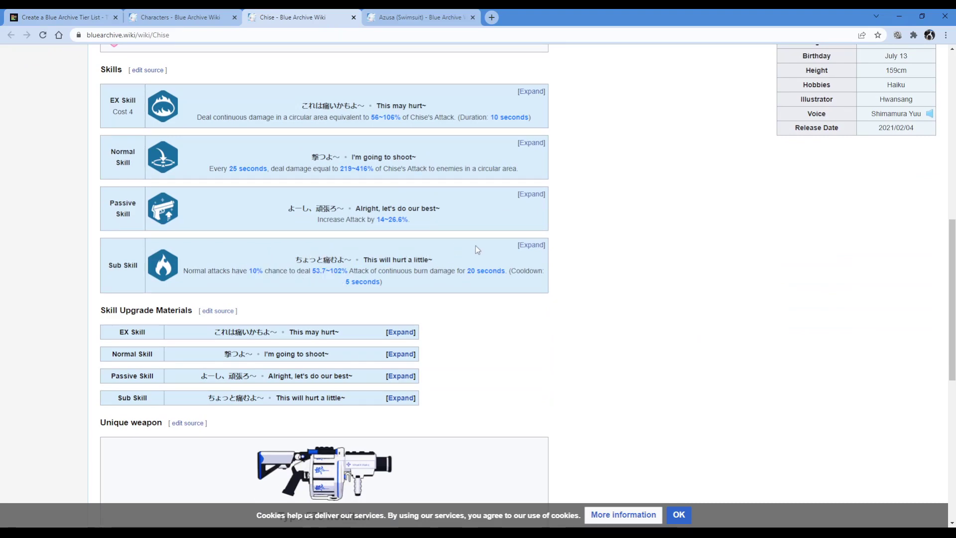
double_click(314, 259)
click(307, 259)
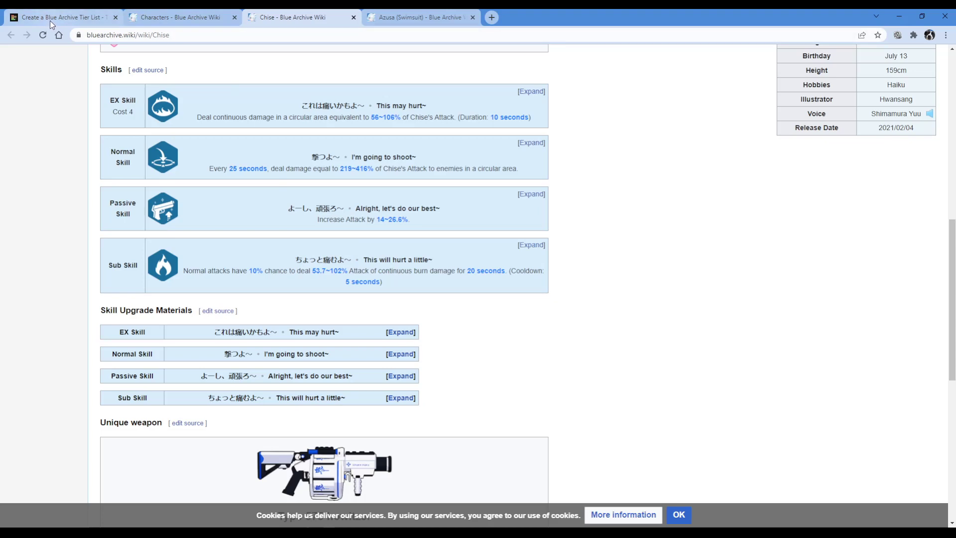
mouse_move(297, 271)
mouse_down()
mouse_move(384, 281)
mouse_move(300, 271)
mouse_up()
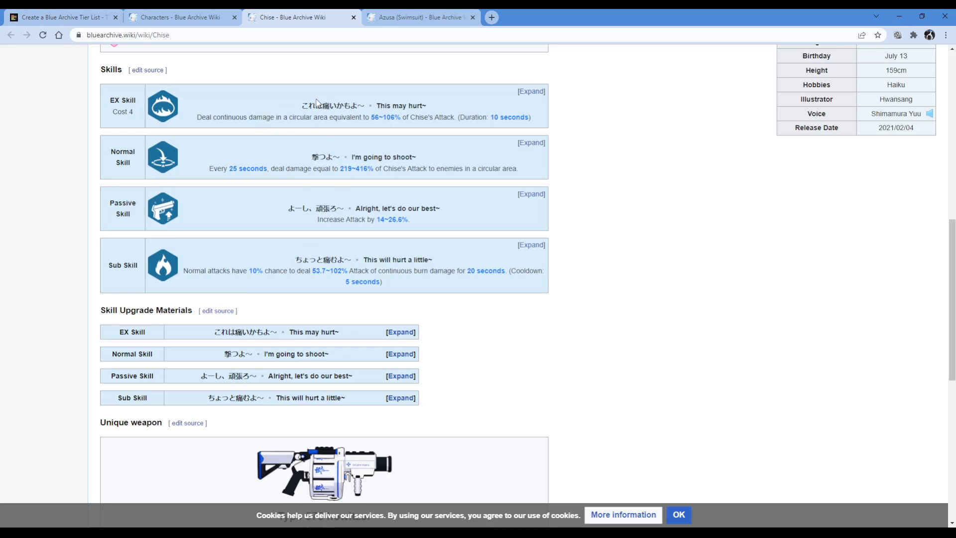
drag(468, 101, 445, 104)
drag(369, 117, 413, 117)
mouse_move(506, 94)
mouse_down()
mouse_move(304, 107)
mouse_move(597, 140)
mouse_move(535, 122)
mouse_move(466, 120)
mouse_move(506, 94)
mouse_up()
click(55, 13)
drag(247, 226, 237, 250)
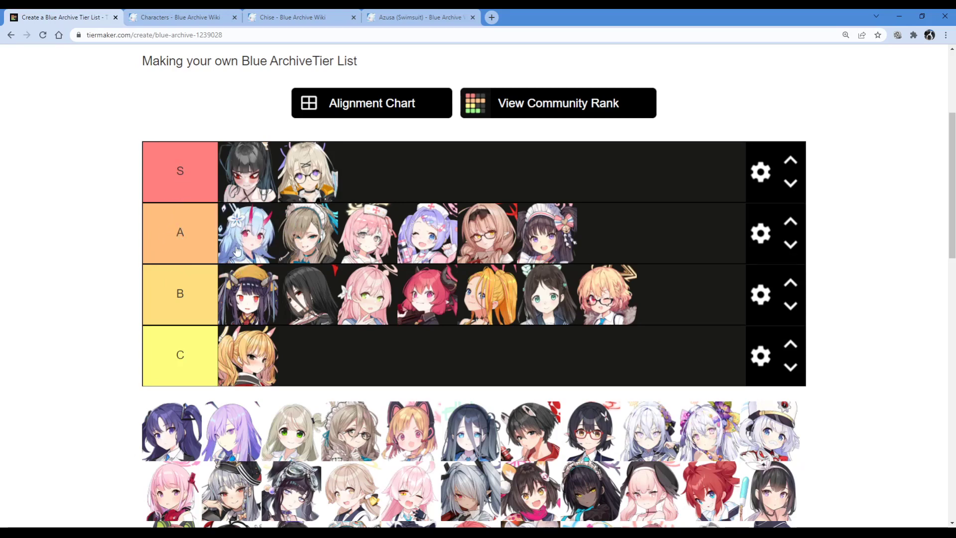
Reopen Chise's wiki page and compare her Normal Skill, Sub Skill and EX Skill.
click(279, 20)
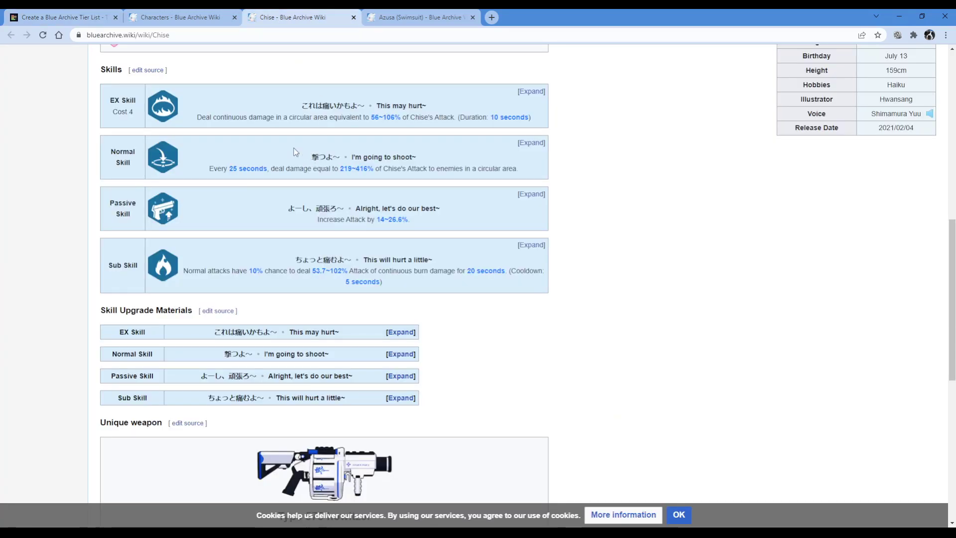
scroll(296, 152, up, 2)
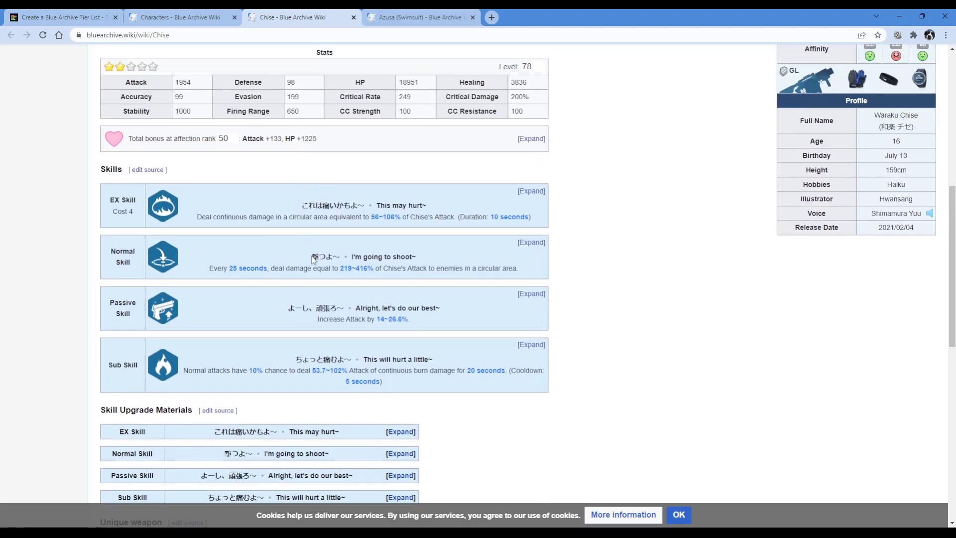
drag(312, 256, 417, 257)
drag(321, 358, 294, 359)
click(337, 359)
drag(375, 213, 437, 202)
click(437, 201)
drag(301, 205, 324, 205)
click(405, 208)
drag(406, 208, 301, 204)
click(329, 205)
drag(295, 359, 351, 365)
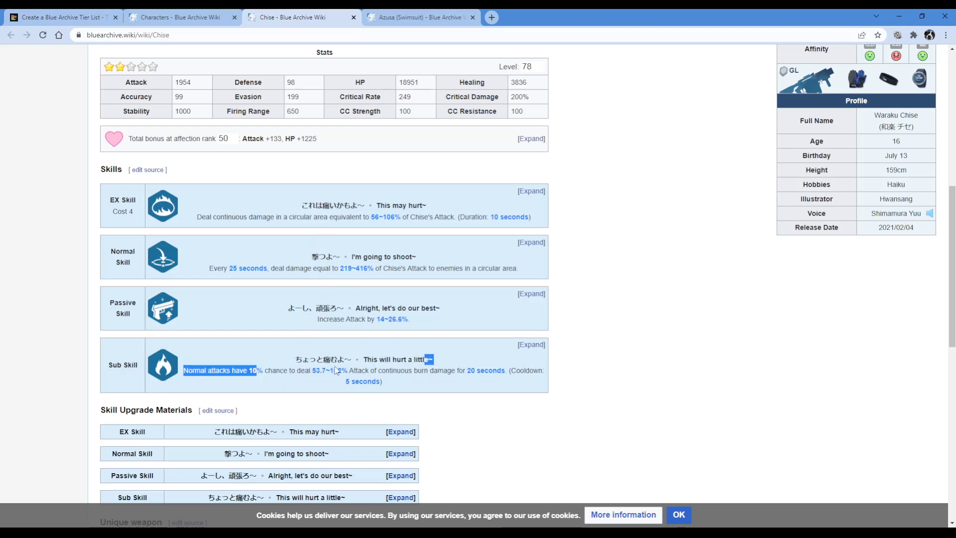
click(351, 365)
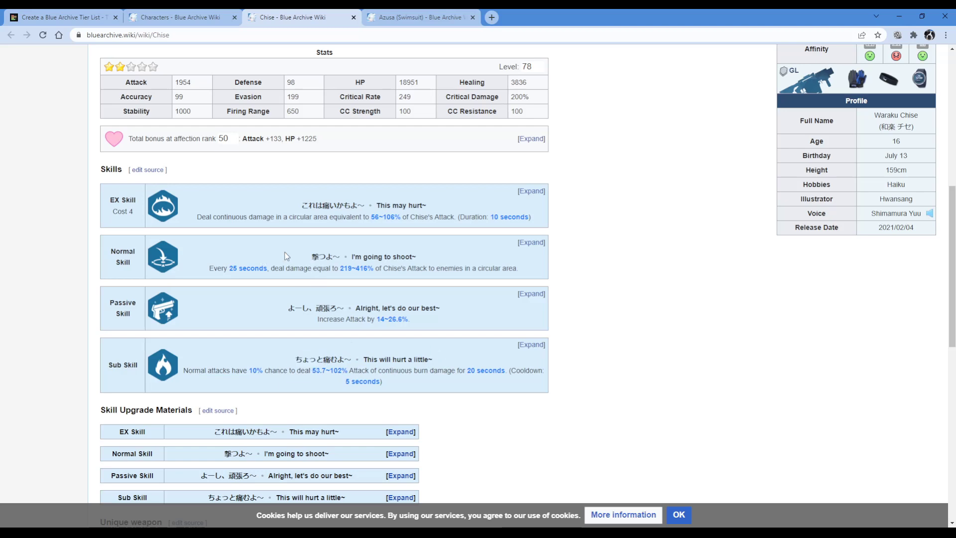
Go over Chise's EX Skill again and read the attack bonus of her Passive Skill.
double_click(391, 247)
drag(286, 210, 381, 206)
click(332, 225)
drag(328, 227, 320, 237)
click(324, 251)
drag(272, 318, 411, 319)
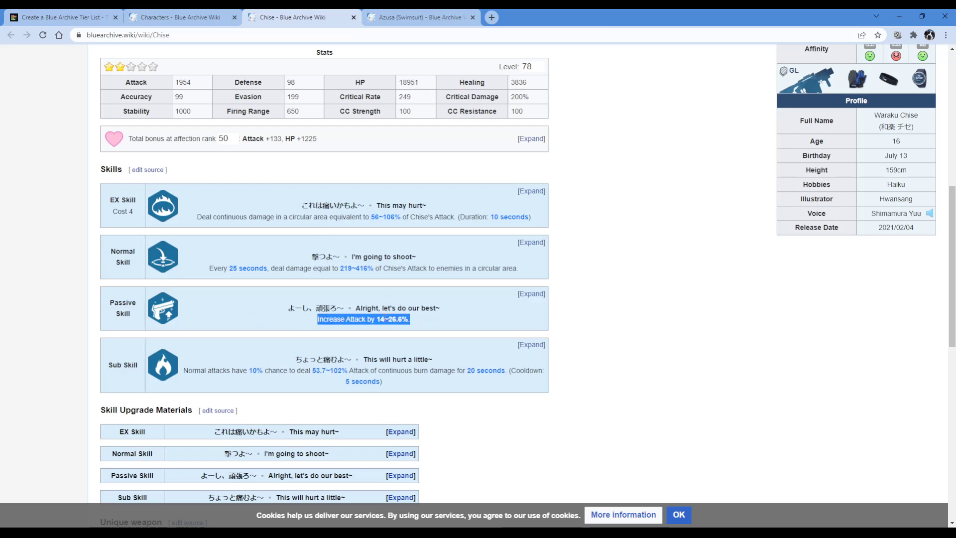
Study how Chise's Passive Skill attack bonus relates to the damage of her Sub, Normal and EX Skills.
scroll(393, 317, down, 1)
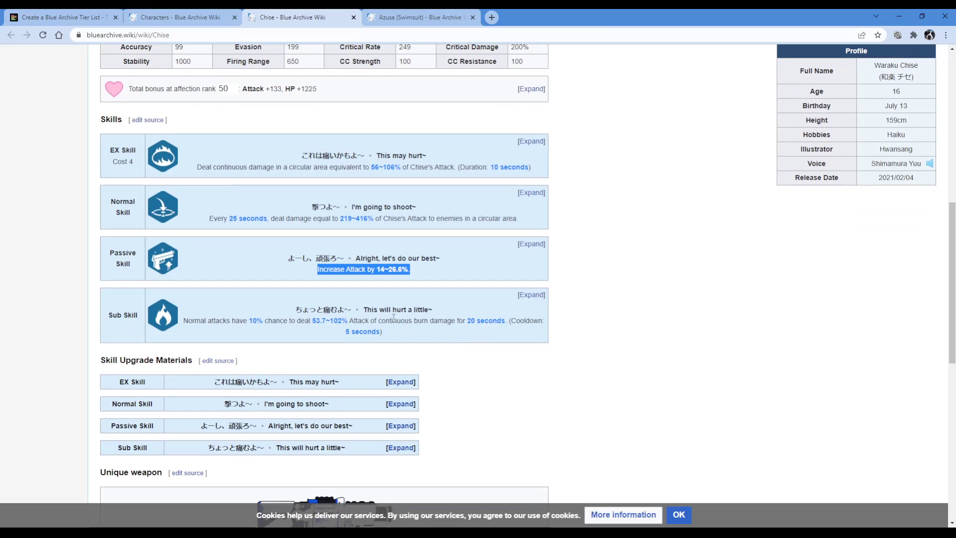
click(537, 248)
click(537, 247)
click(319, 274)
drag(322, 270, 436, 279)
drag(308, 321, 349, 321)
drag(369, 321, 297, 321)
drag(318, 207, 417, 207)
click(327, 228)
drag(346, 168, 428, 168)
drag(341, 269, 309, 275)
drag(409, 269, 370, 271)
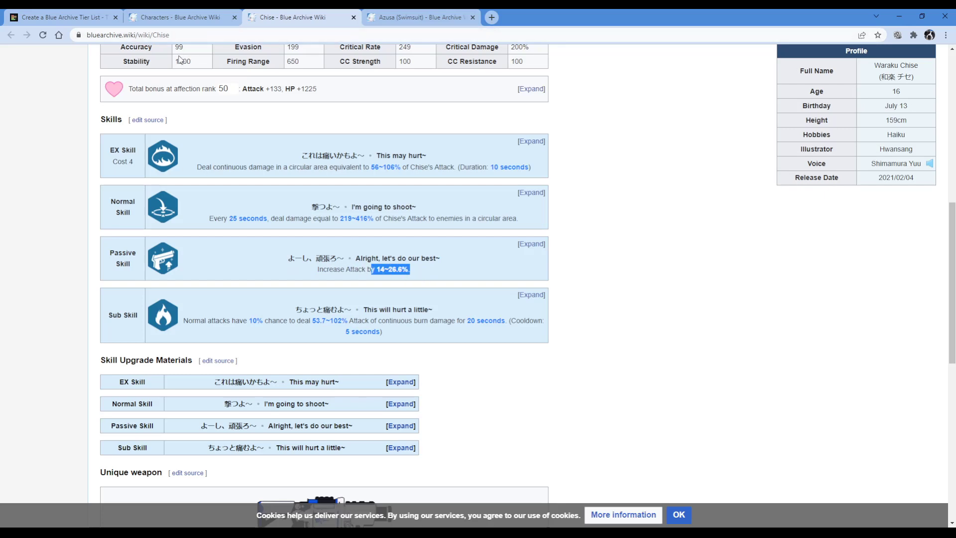
Return to the tier list and close Chise's wiki page.
click(95, 20)
click(353, 17)
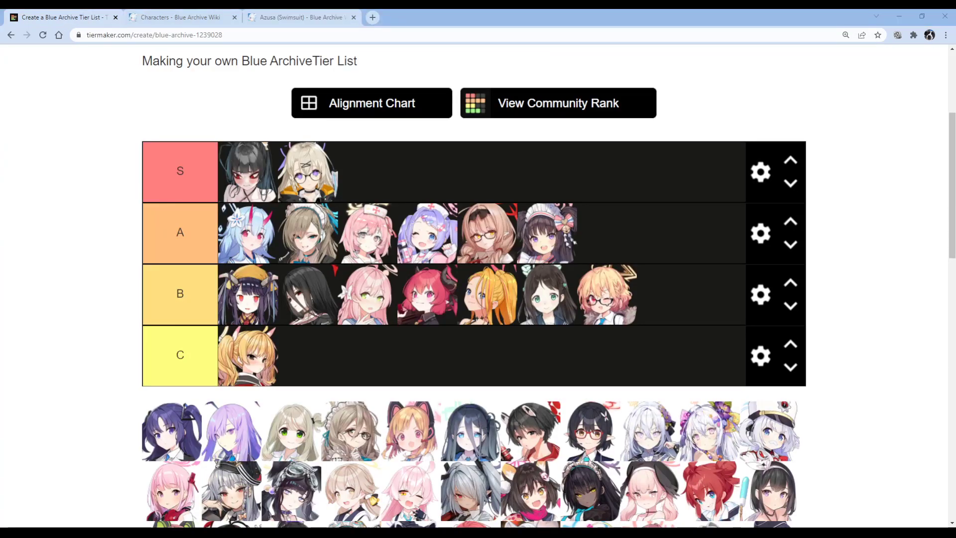
click(98, 506)
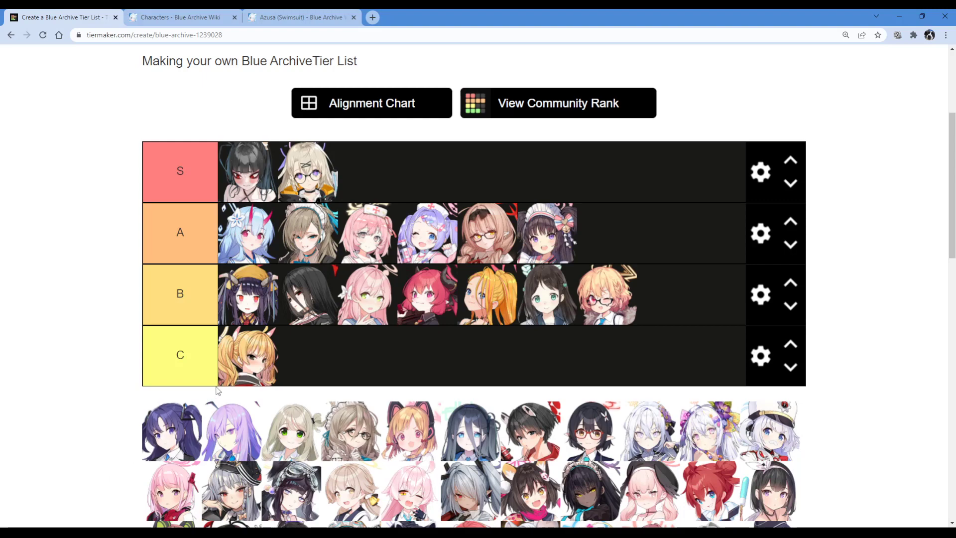
Place Yuuka from the unranked characters at the front of the C tier.
drag(172, 417, 149, 421)
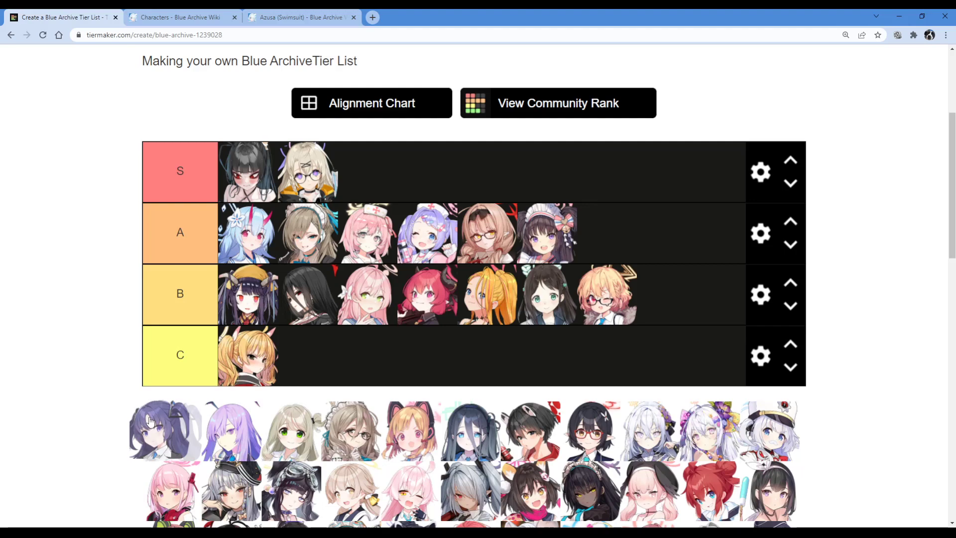
drag(150, 422, 155, 422)
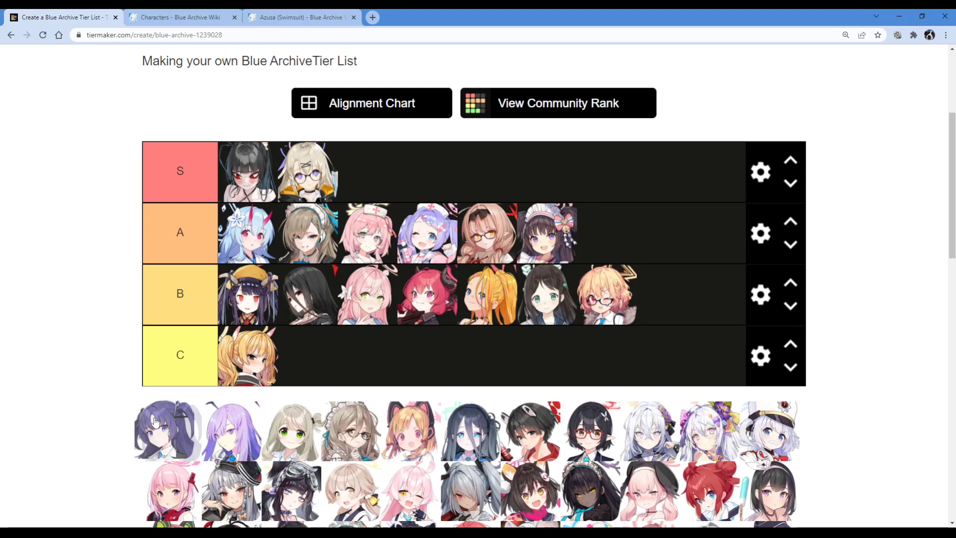
drag(155, 422, 162, 416)
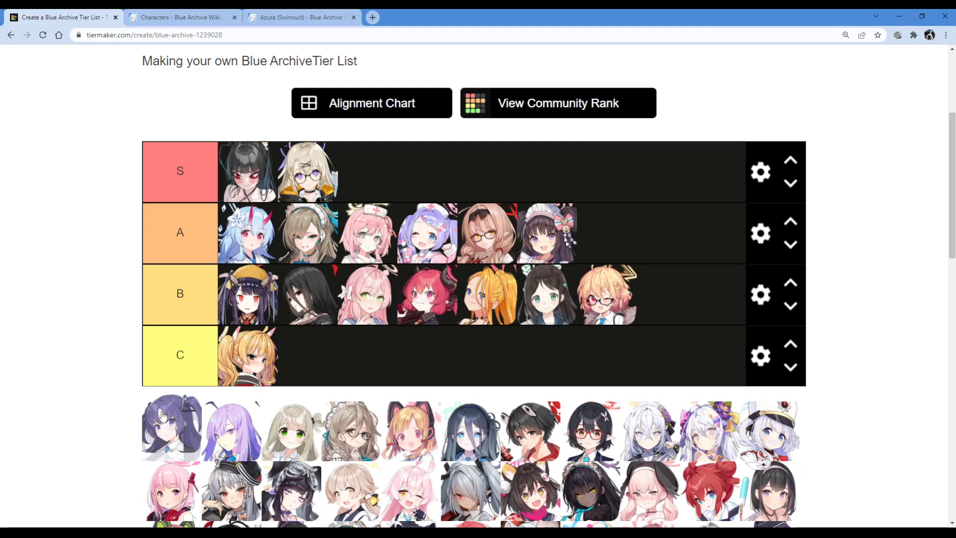
mouse_move(162, 415)
mouse_down()
mouse_move(152, 384)
mouse_move(156, 402)
mouse_up()
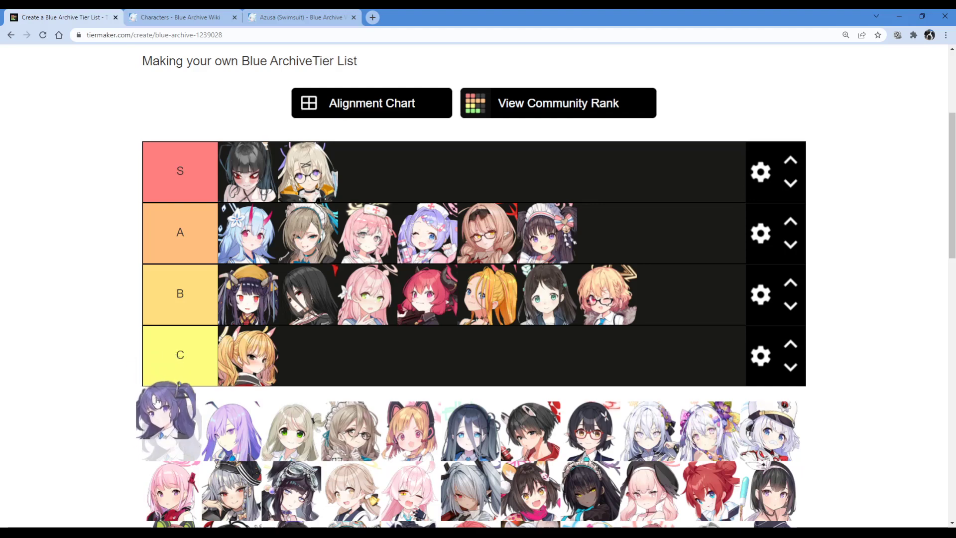
drag(156, 402, 172, 406)
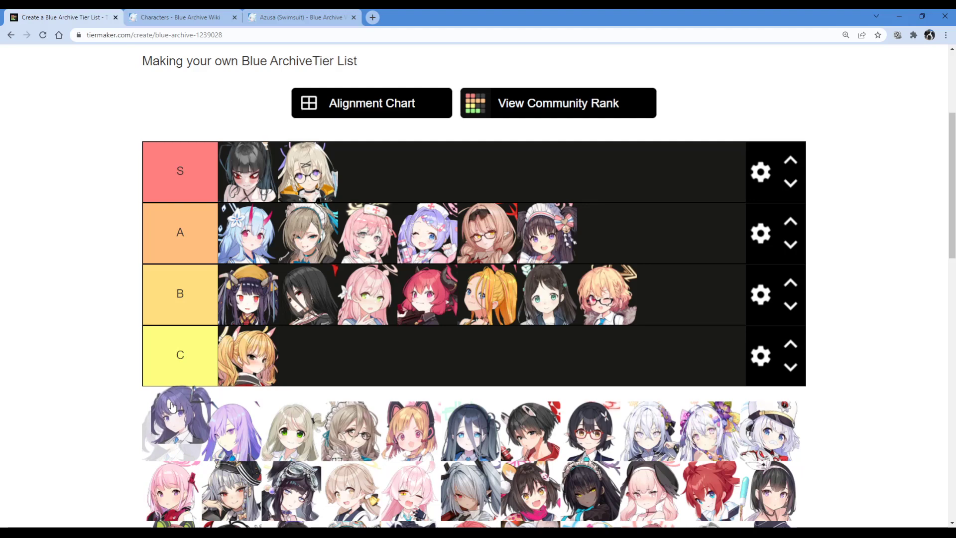
drag(171, 406, 354, 370)
drag(404, 367, 284, 354)
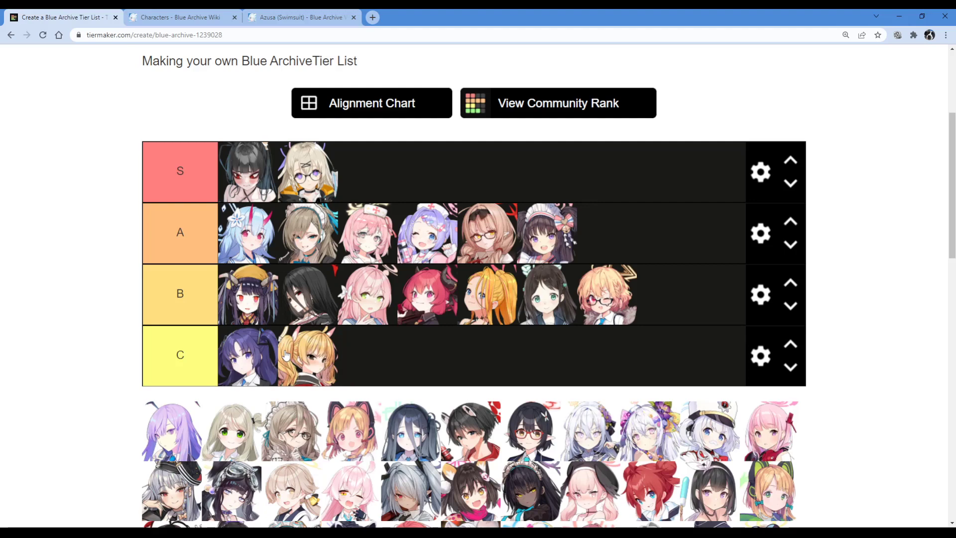
Place Utaha from the unranked characters in the A tier after the five leading ones, and move Shizuko to the front of the B tier.
mouse_move(560, 241)
mouse_down()
mouse_move(575, 234)
mouse_move(568, 232)
mouse_up()
drag(191, 421, 154, 413)
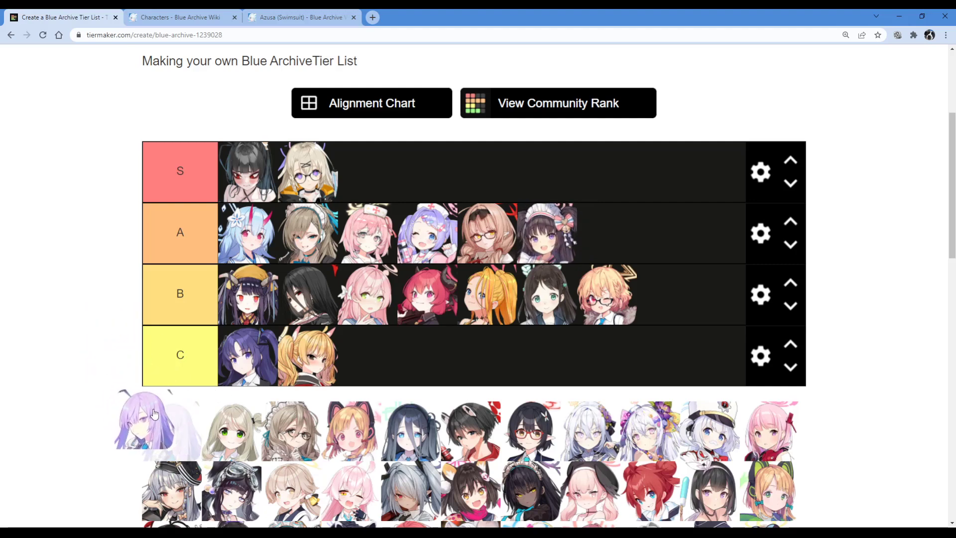
drag(154, 414, 163, 407)
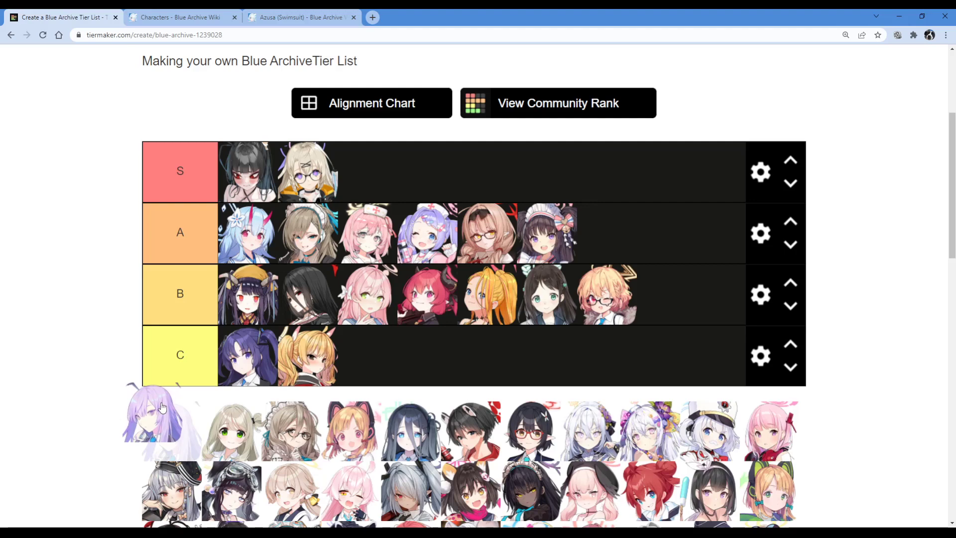
drag(162, 407, 553, 227)
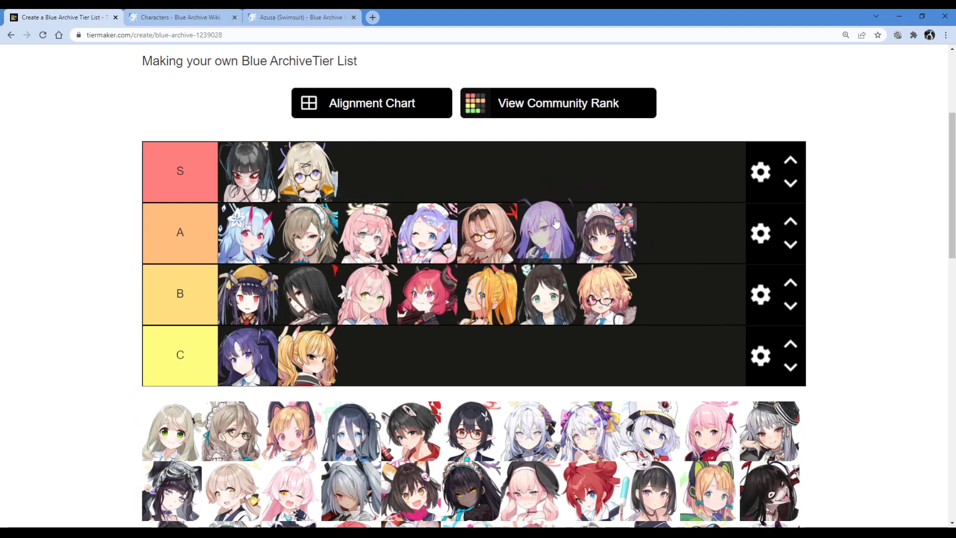
drag(630, 226, 537, 253)
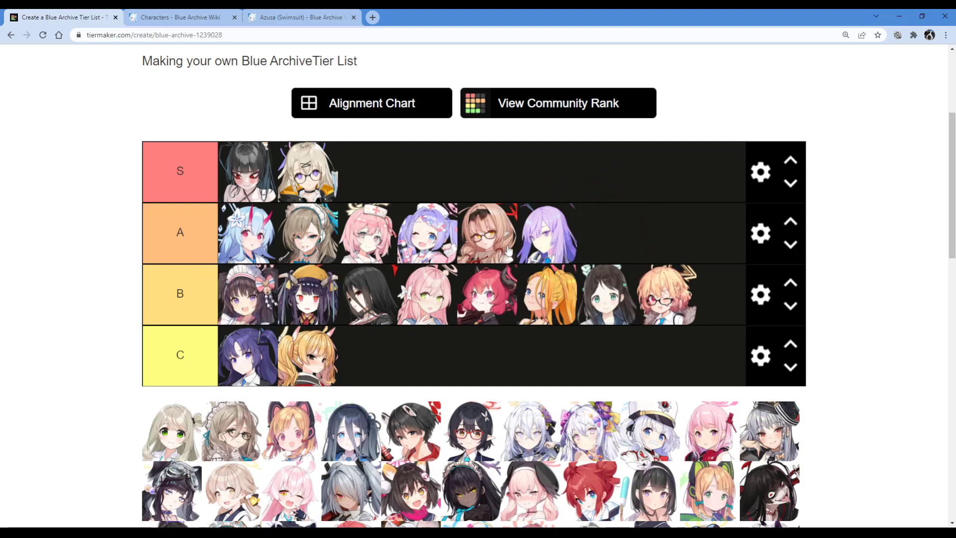
Find Shizuko in the wiki's character list and open the pages of Shizuko and Utaha in new tabs.
click(199, 18)
key(ctrl+f)
text(shizuko)
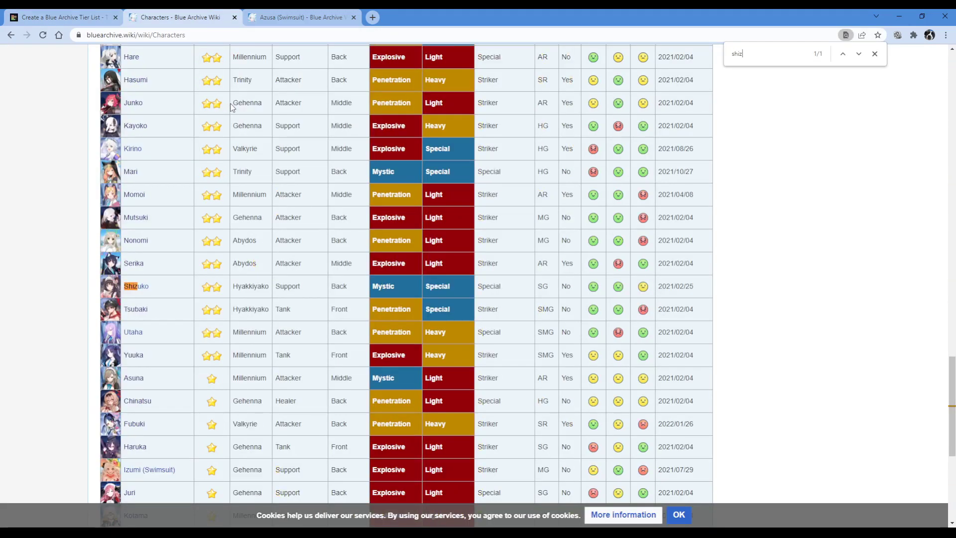
middle_click(135, 288)
middle_click(138, 336)
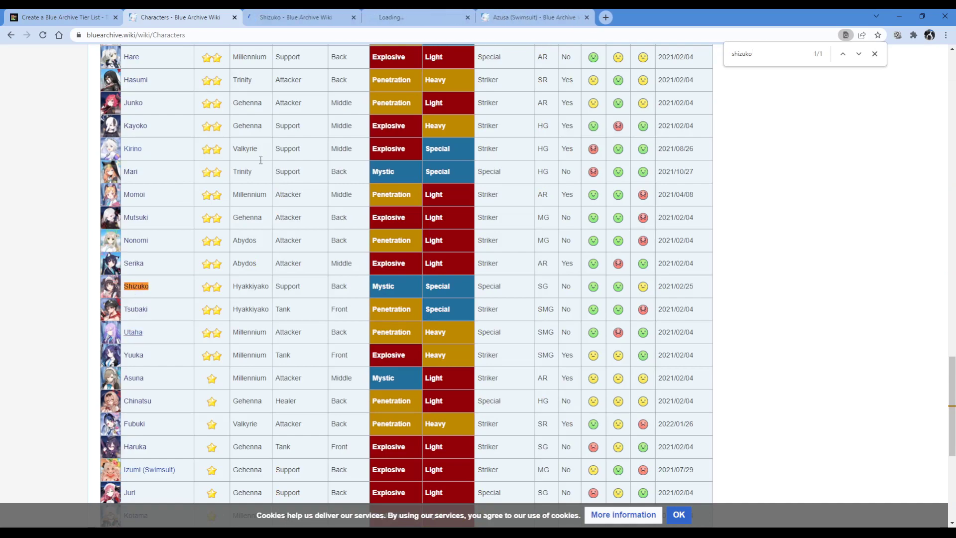
Read the skills of Shizuko, including her EX Skill cost, and compare them with Utaha's skills.
click(314, 20)
scroll(521, 213, down, 9)
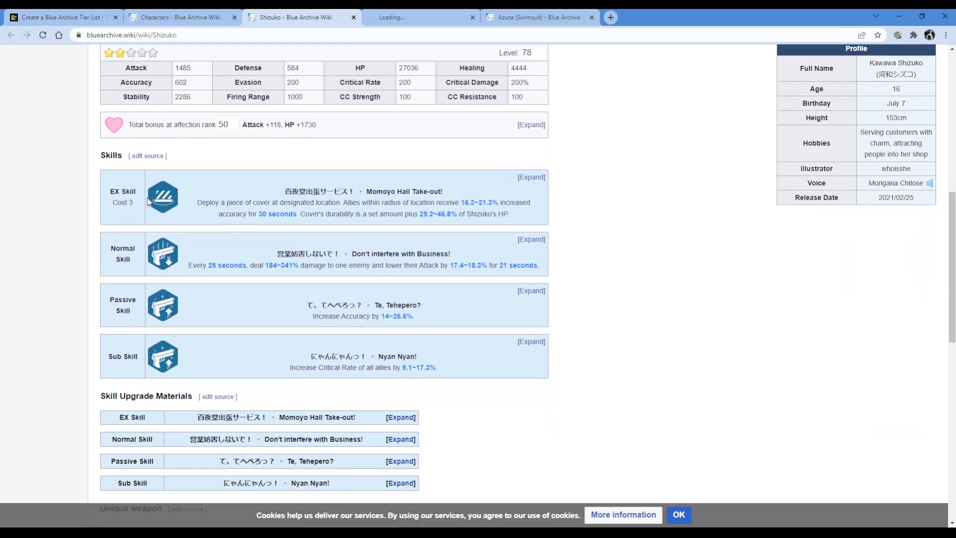
drag(130, 202, 108, 190)
click(393, 16)
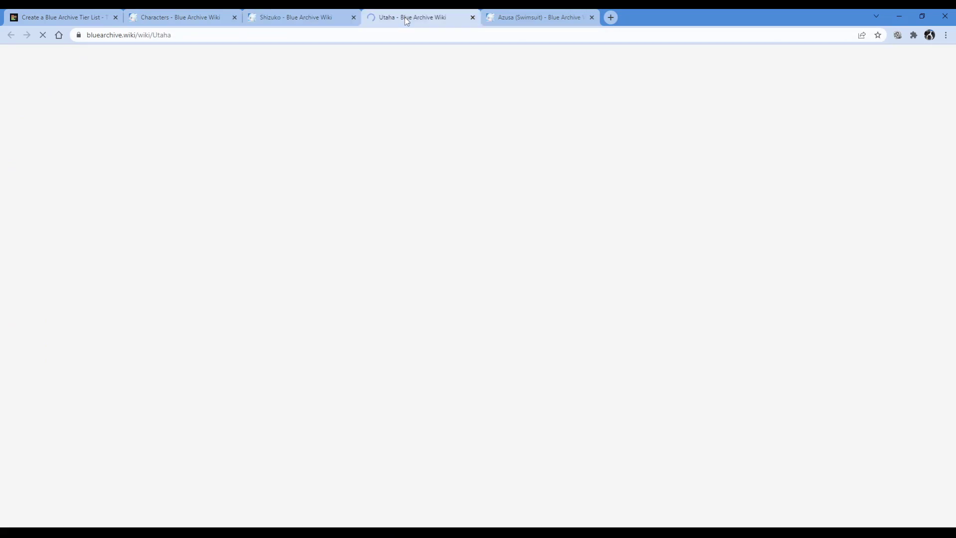
scroll(161, 305, down, 10)
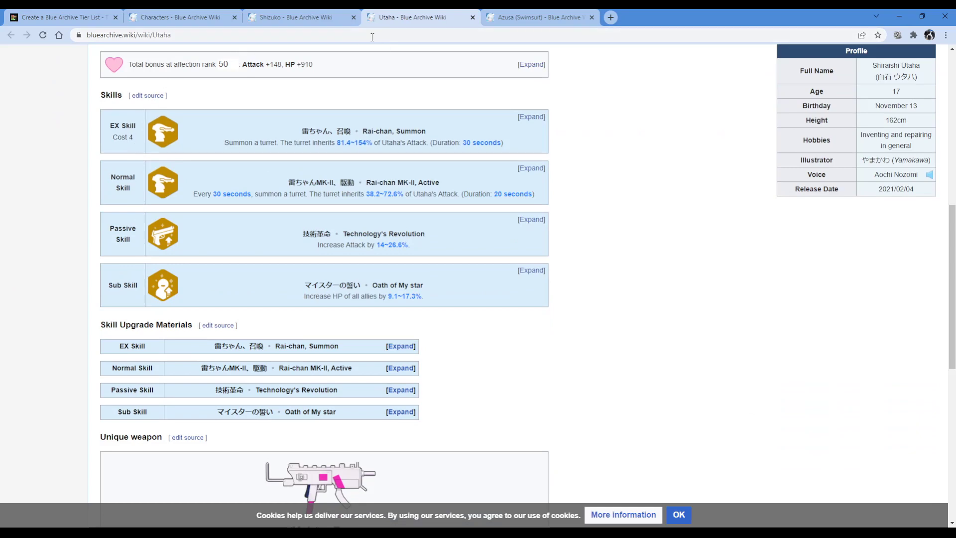
Close the wiki pages of Utaha and Shizuko, keep the Characters list open and return to the tier list.
key(ctrl+w)
key(ctrl+w)
key(ctrl+w)
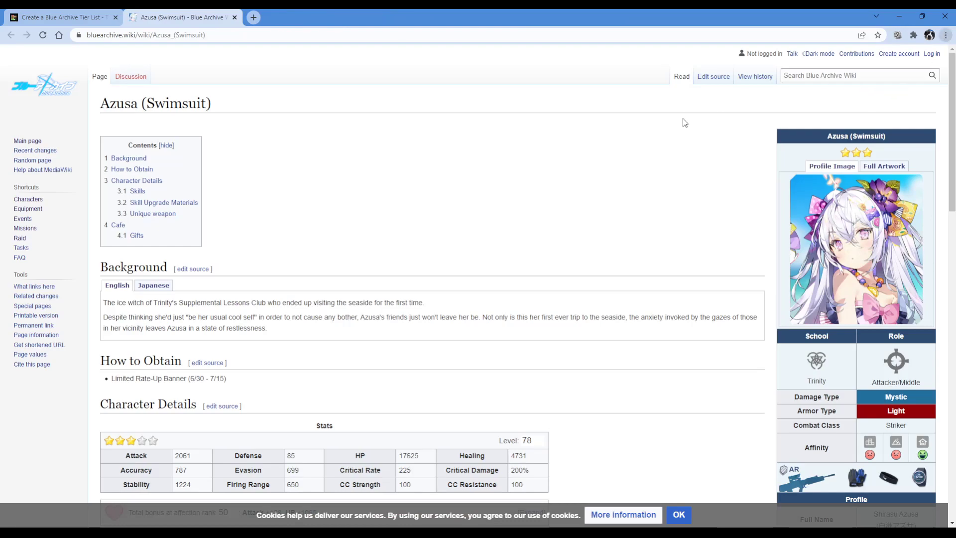
key(ctrl+shift+t)
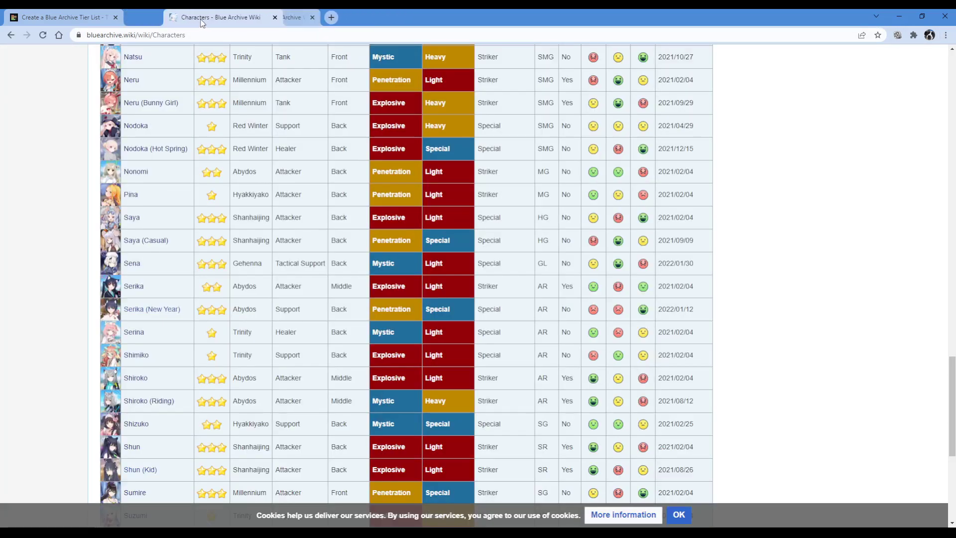
click(93, 19)
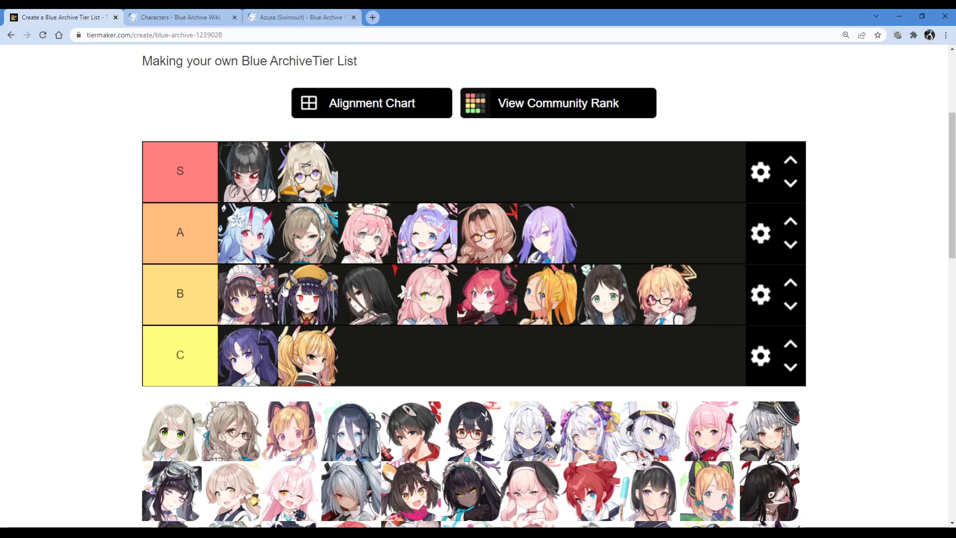
Move Utaha to the front of the B tier and Shizuko back to the end of the A tier.
drag(530, 231, 247, 293)
drag(344, 279, 222, 284)
drag(319, 298, 564, 233)
drag(562, 242, 566, 229)
drag(226, 303, 638, 226)
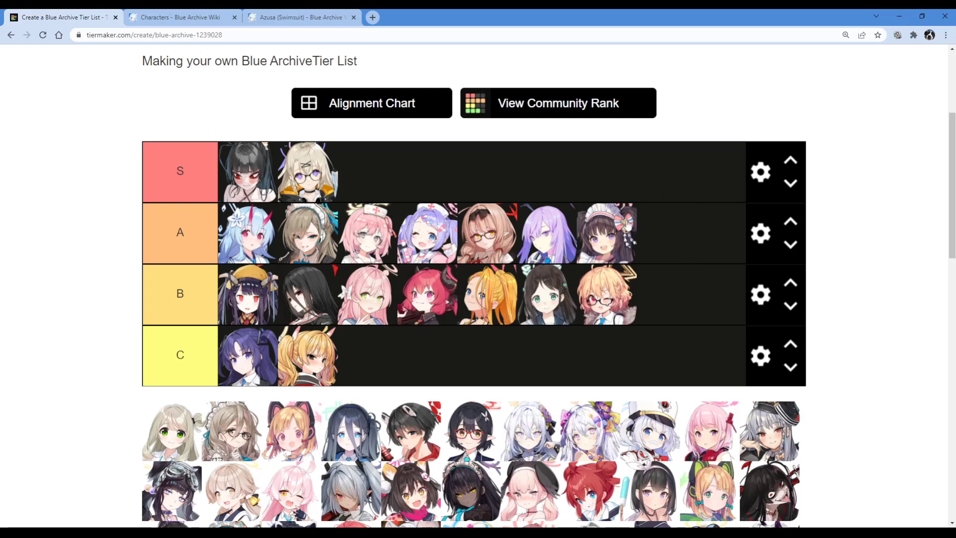
drag(554, 237, 225, 305)
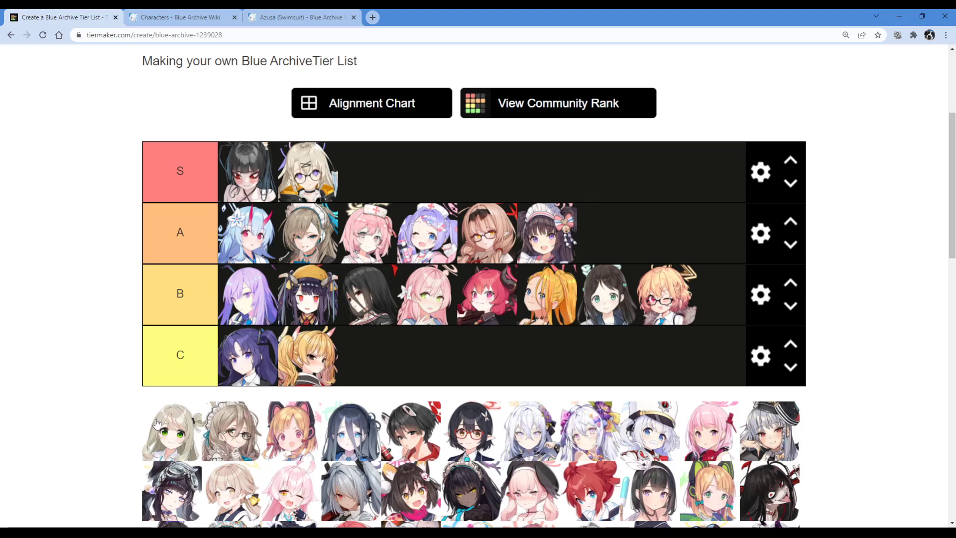
Place Nonomi third in the B tier and Akane third in the A tier from the unranked characters.
drag(171, 432, 381, 284)
scroll(76, 314, down, 2)
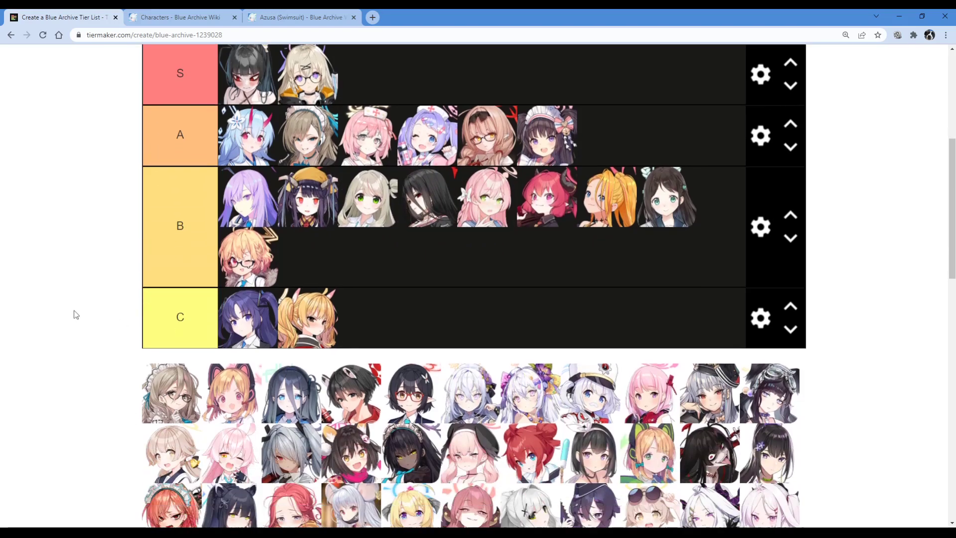
scroll(77, 314, up, 1)
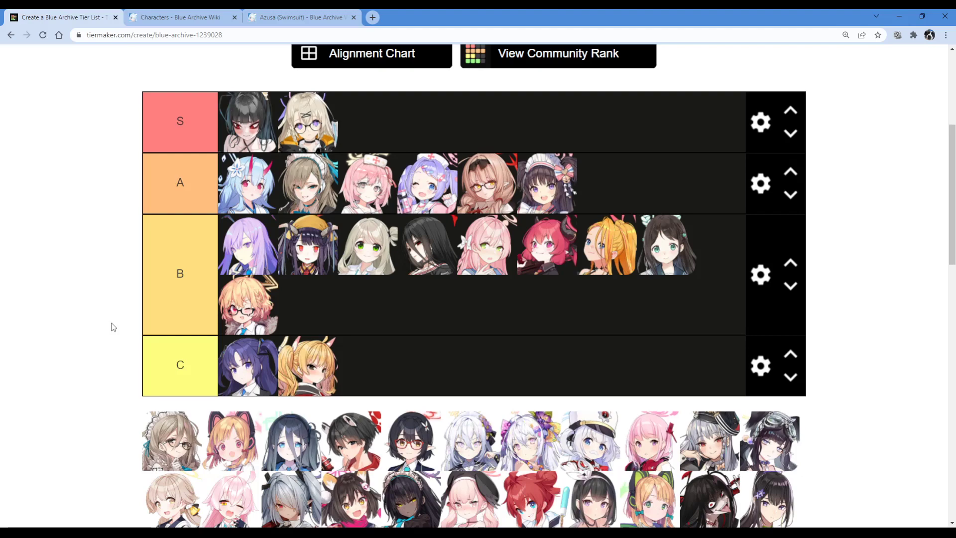
drag(153, 456, 385, 132)
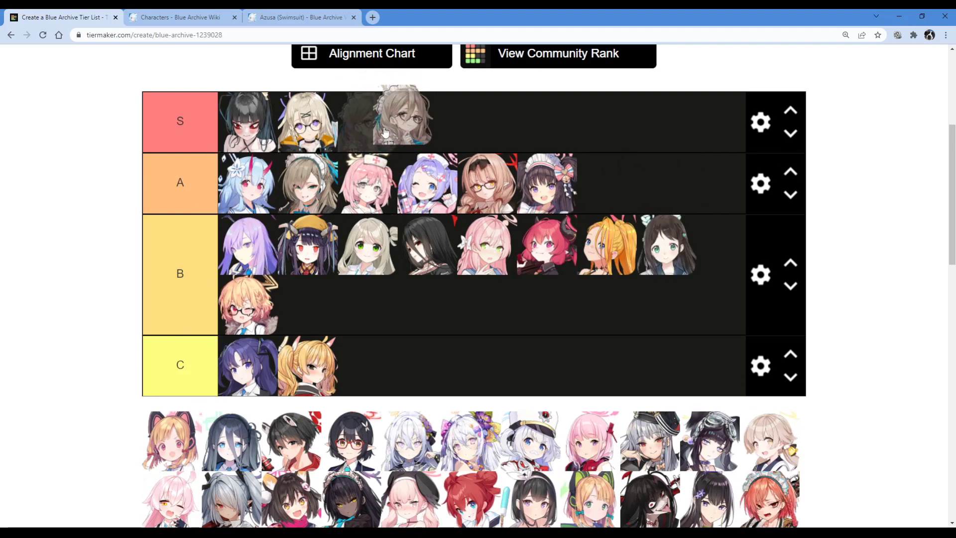
drag(385, 132, 374, 195)
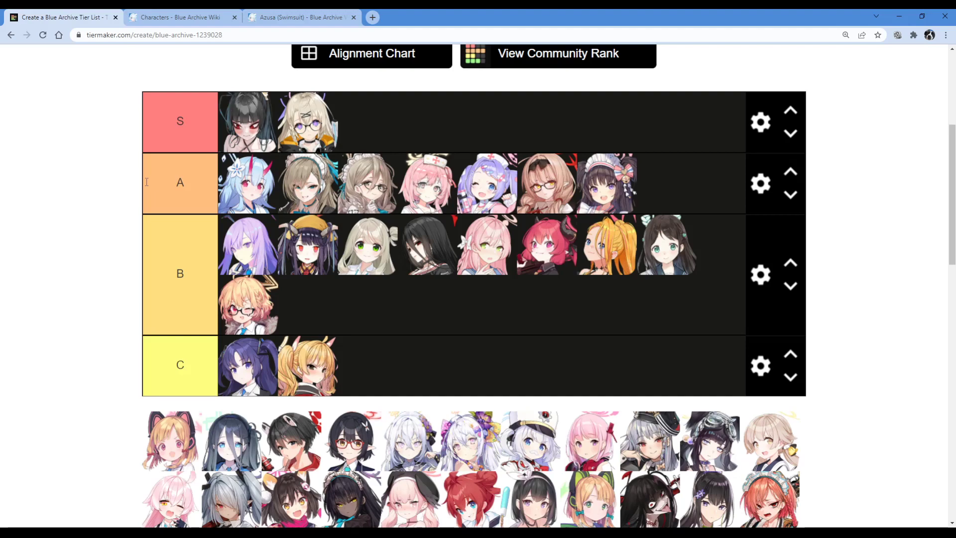
drag(171, 426, 150, 403)
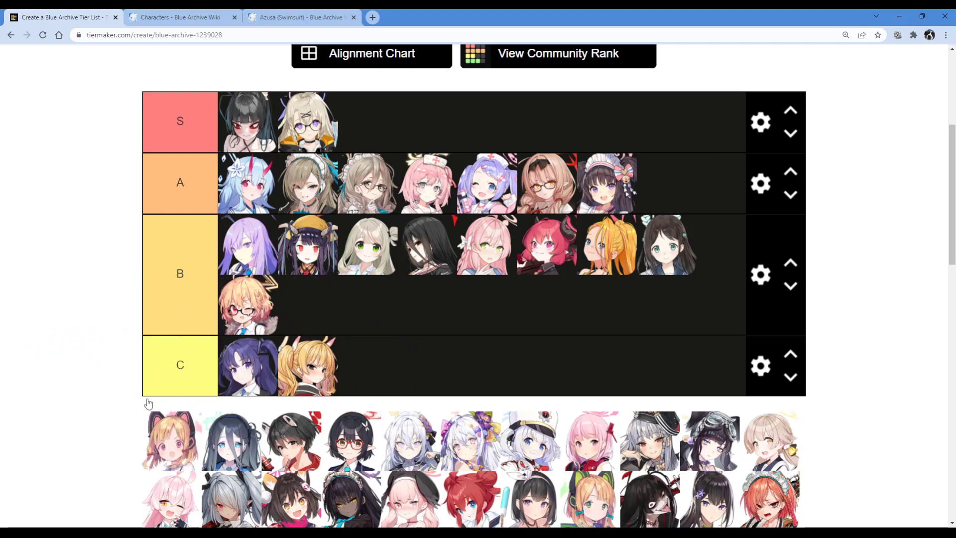
Search the wiki's character list for Akane and open her page.
click(202, 16)
key(ctrl+f)
text(akane)
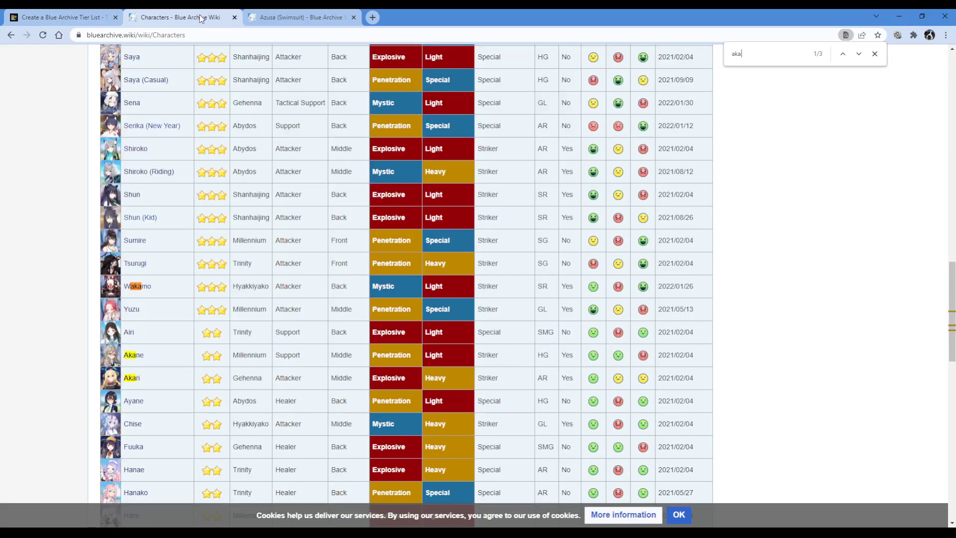
middle_click(134, 354)
click(279, 19)
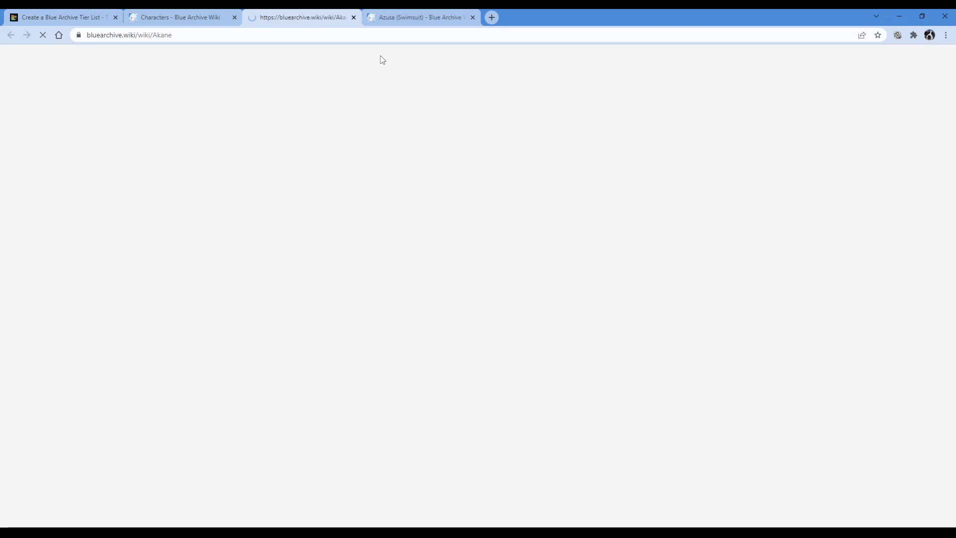
scroll(343, 214, down, 6)
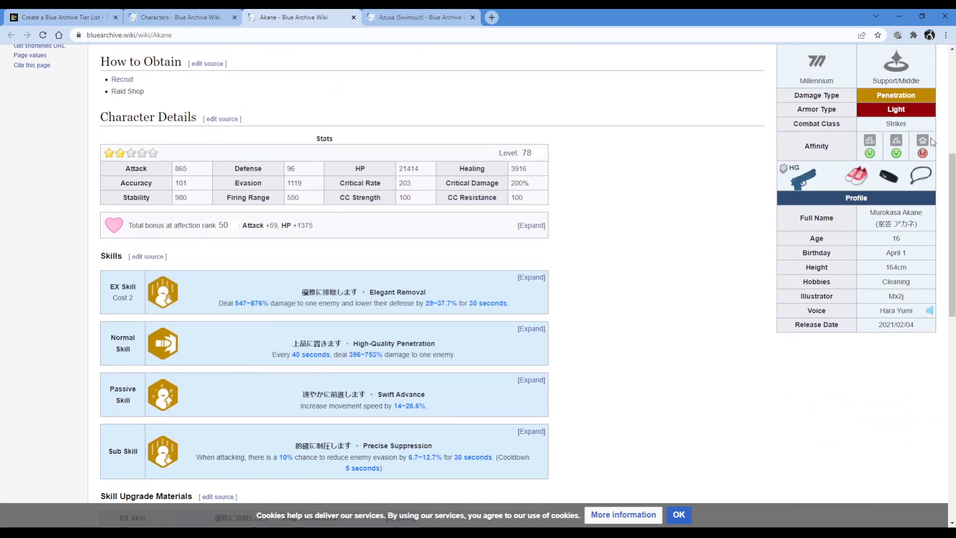
scroll(483, 182, down, 2)
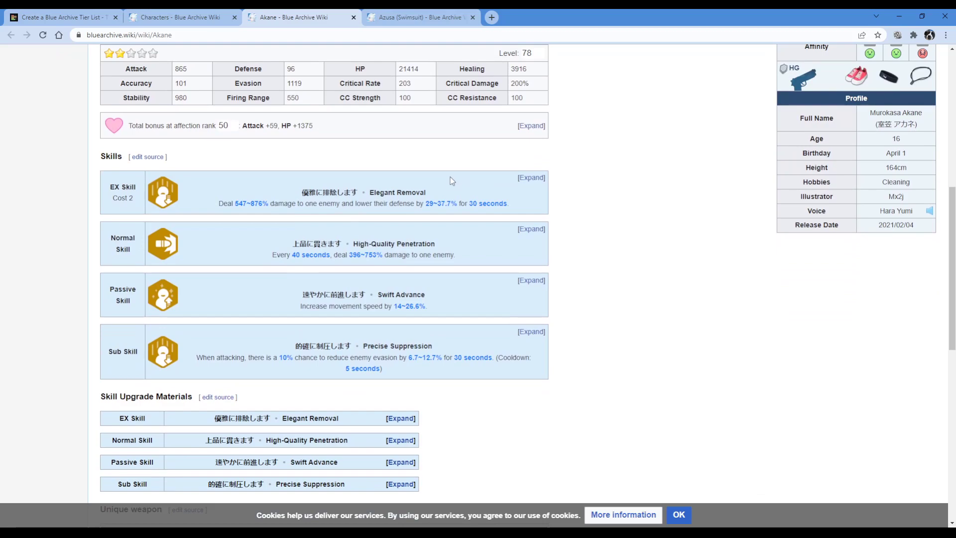
scroll(709, 168, up, 7)
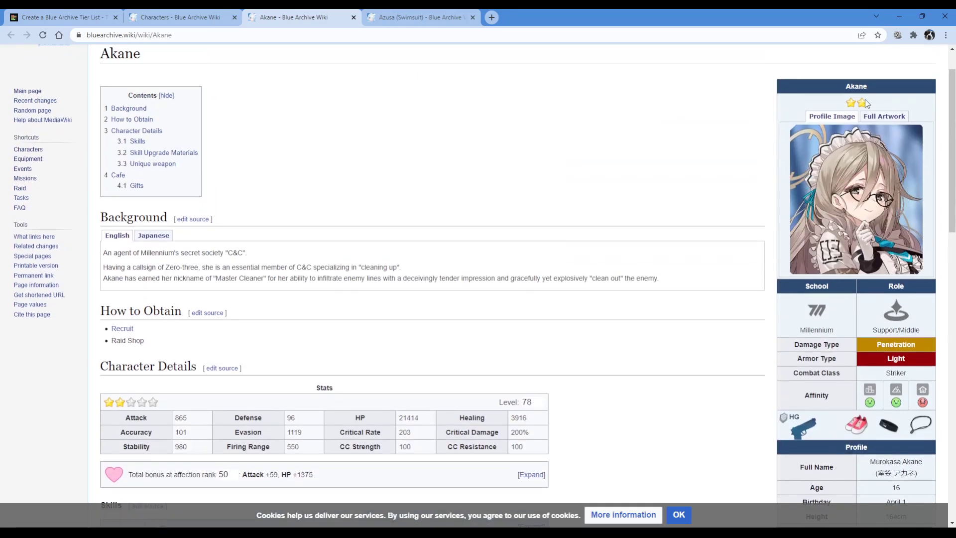
scroll(568, 144, down, 4)
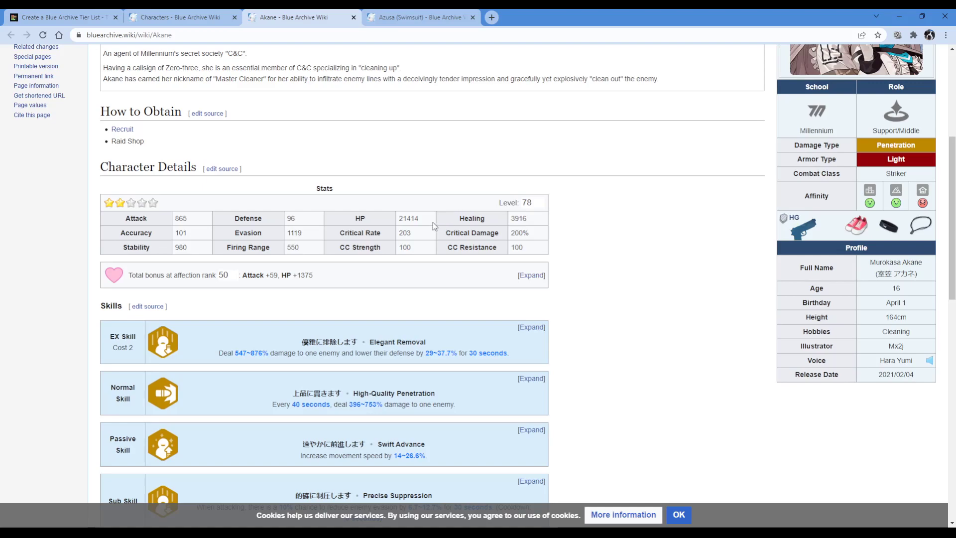
scroll(404, 226, down, 3)
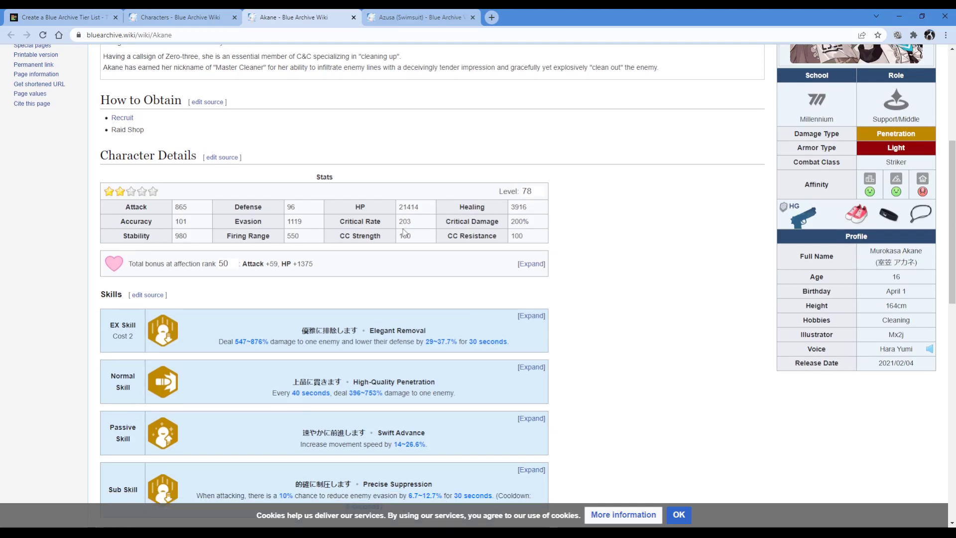
mouse_move(262, 191)
mouse_down()
mouse_move(452, 204)
mouse_move(419, 192)
mouse_move(275, 192)
mouse_up()
click(275, 192)
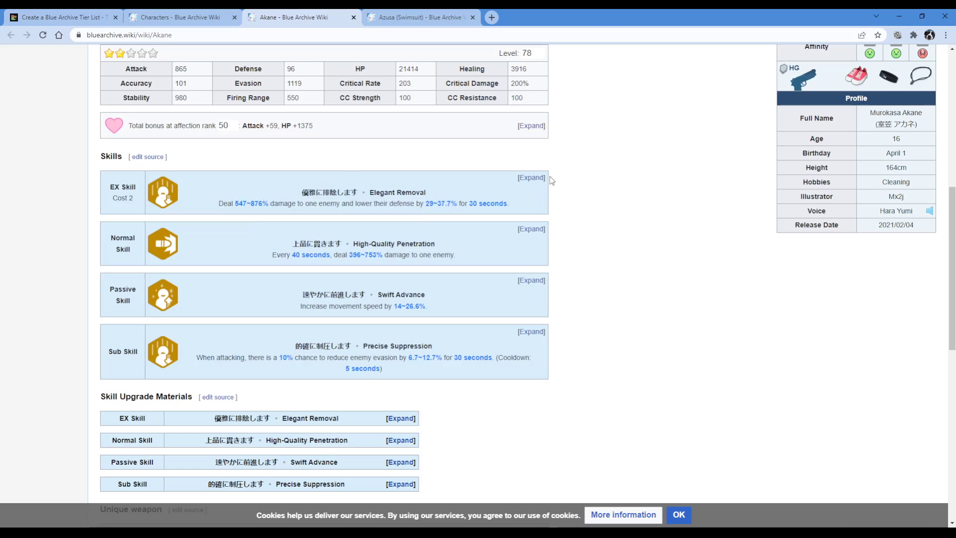
Expand the level details of Akane's EX Skill and compare levels 3 and 5.
click(531, 178)
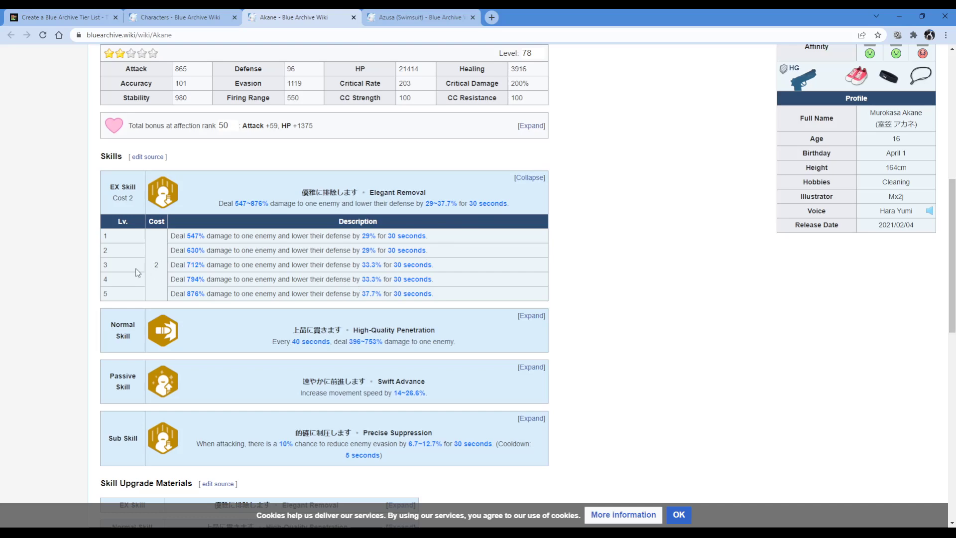
double_click(121, 264)
double_click(103, 292)
Read the activation chance and evasion reduction in Akane's Sub Skill description.
drag(250, 444, 333, 445)
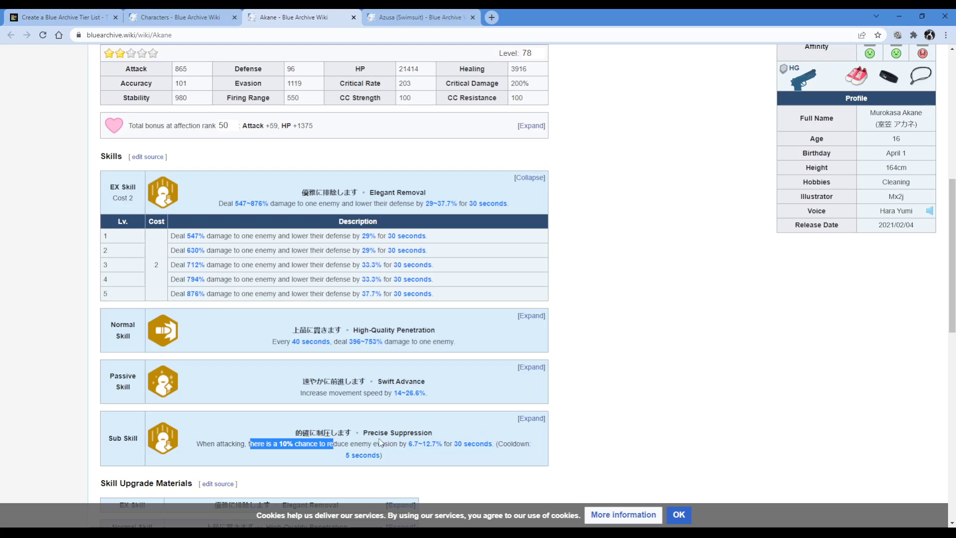
click(228, 441)
drag(196, 444, 420, 443)
click(352, 443)
click(362, 443)
triple_click(362, 443)
click(362, 443)
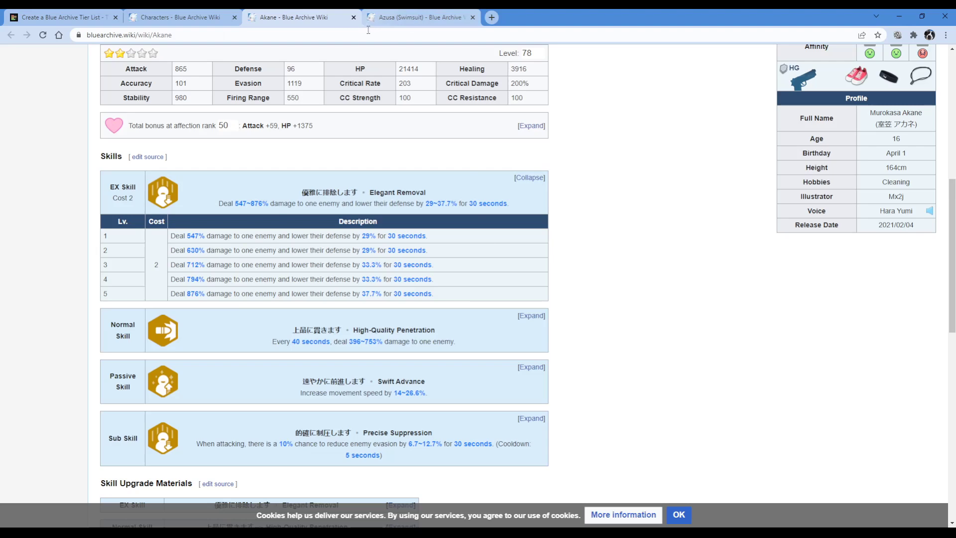
Close Akane's wiki page after a last look at her EX Skill and return to the tier list.
drag(287, 194, 374, 193)
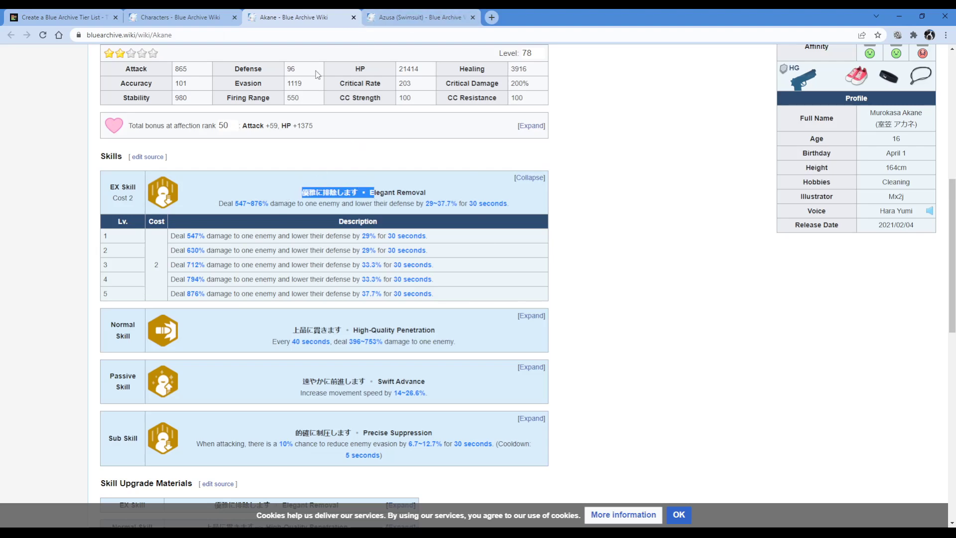
click(354, 17)
click(50, 17)
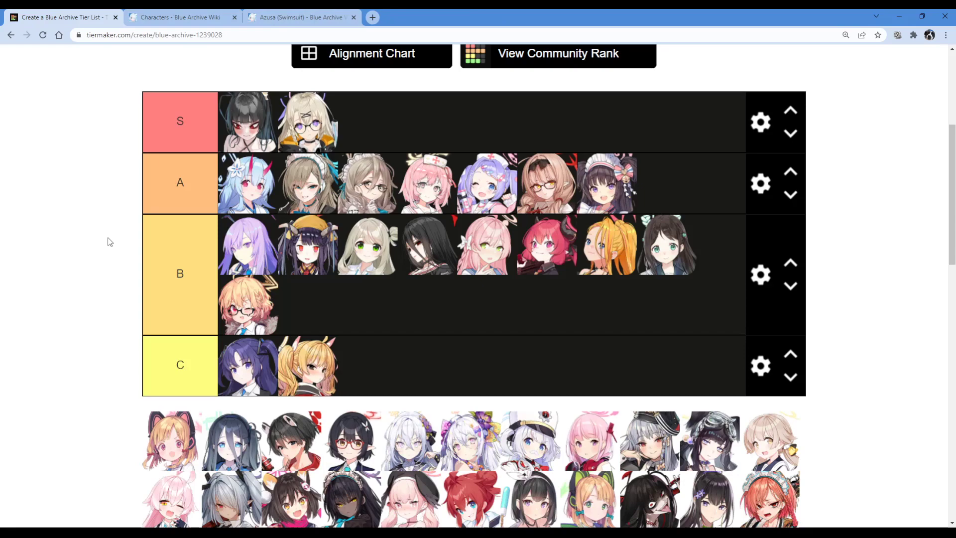
Place Momoi second in the C tier and move the blue-eyed, dark-haired first unranked character two places back.
drag(148, 445, 291, 362)
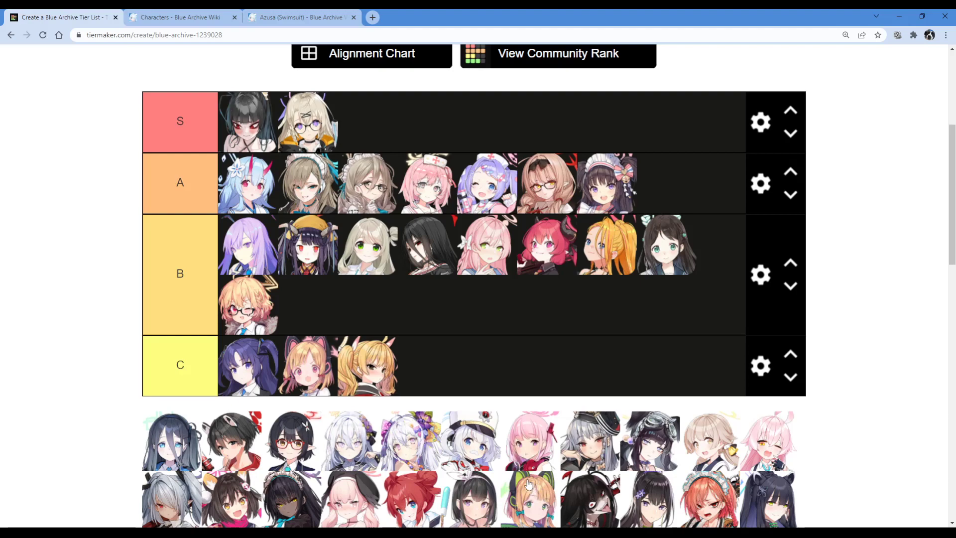
mouse_move(315, 374)
mouse_down()
mouse_move(312, 344)
mouse_move(315, 367)
mouse_move(319, 356)
mouse_up()
drag(167, 439, 304, 429)
Look over the remaining unranked characters and place Tsubaki at the end of the B tier.
scroll(263, 399, down, 4)
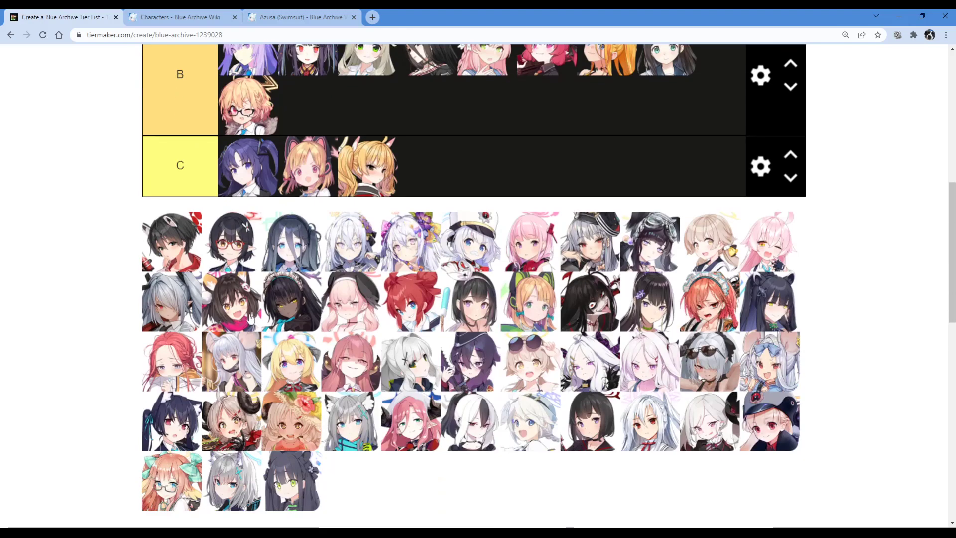
scroll(263, 388, up, 4)
drag(179, 440, 503, 303)
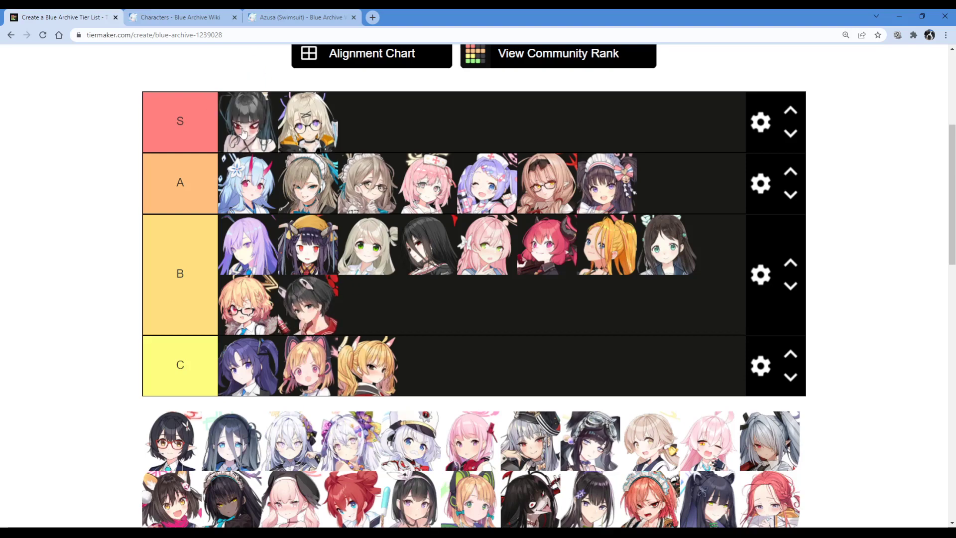
Place Ayane, the black-haired character with glasses, second in the B tier and look over the remaining unranked characters.
drag(310, 310, 319, 288)
mouse_move(175, 428)
mouse_down()
mouse_move(98, 232)
mouse_move(177, 441)
mouse_up()
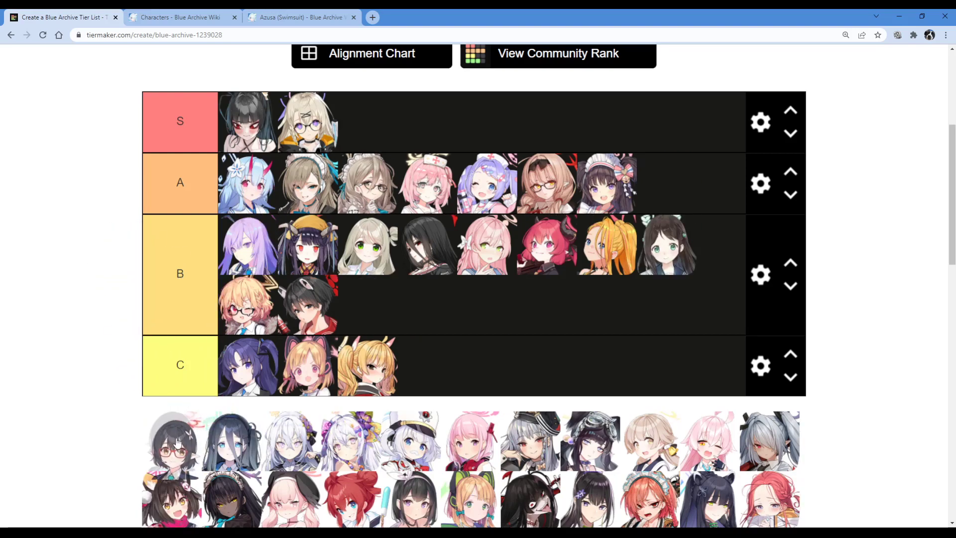
drag(177, 441, 306, 234)
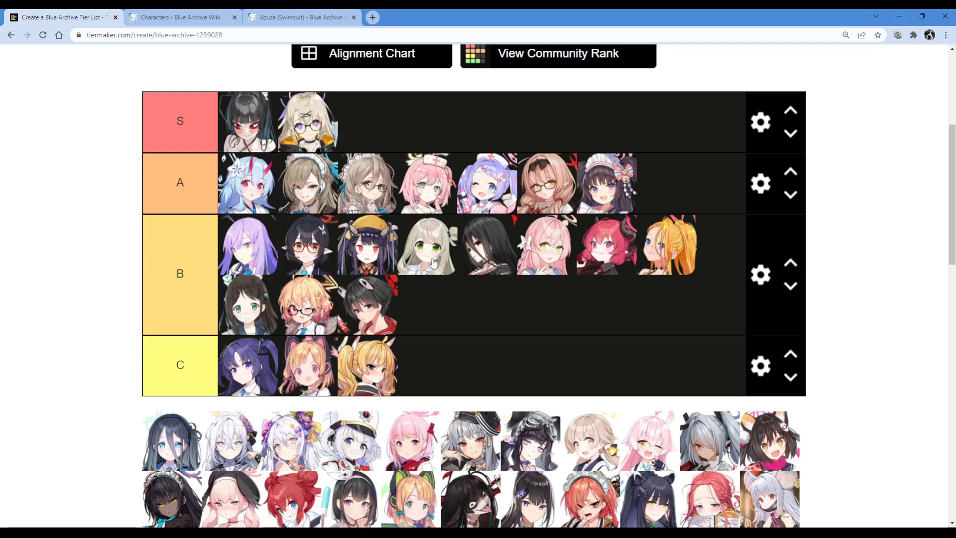
drag(288, 243, 388, 254)
scroll(161, 267, down, 2)
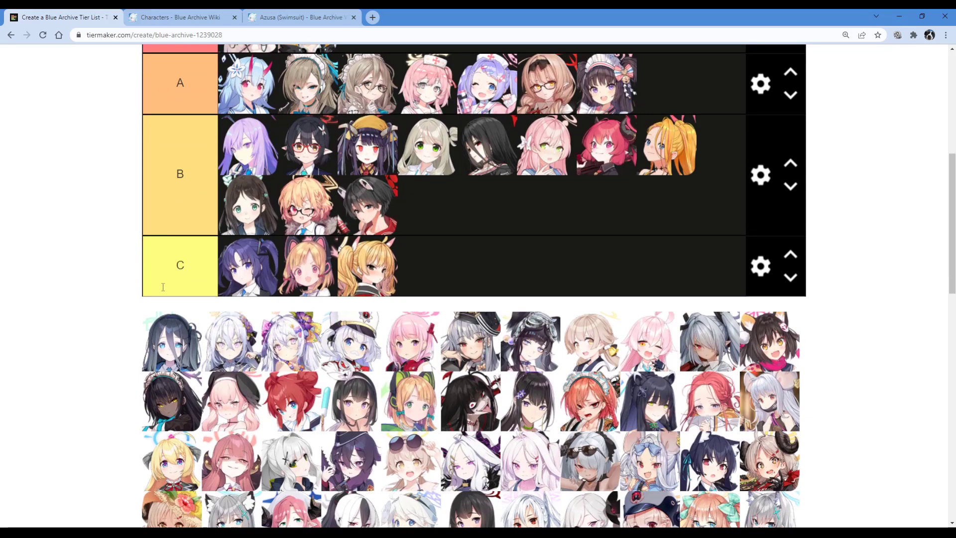
scroll(163, 286, up, 2)
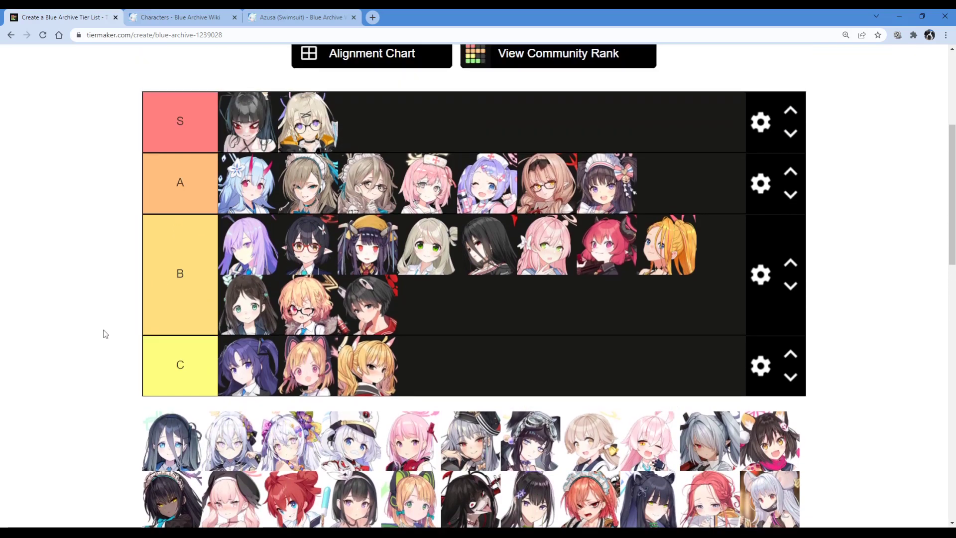
Search the wiki's character list for "ari" and open Arisu's page in a new tab.
click(176, 18)
key(ctrl+f)
text(air)
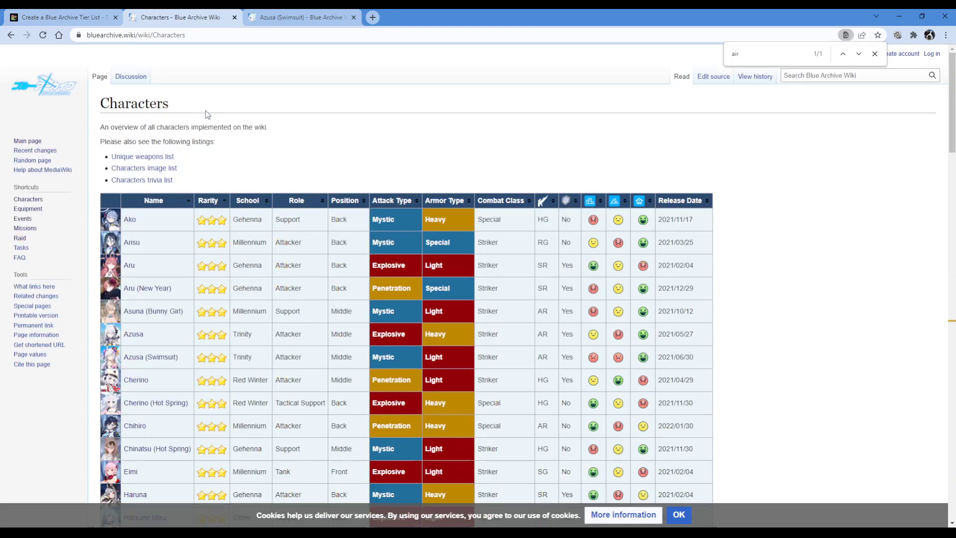
text(s)
key(BackSpace)
text(isu)
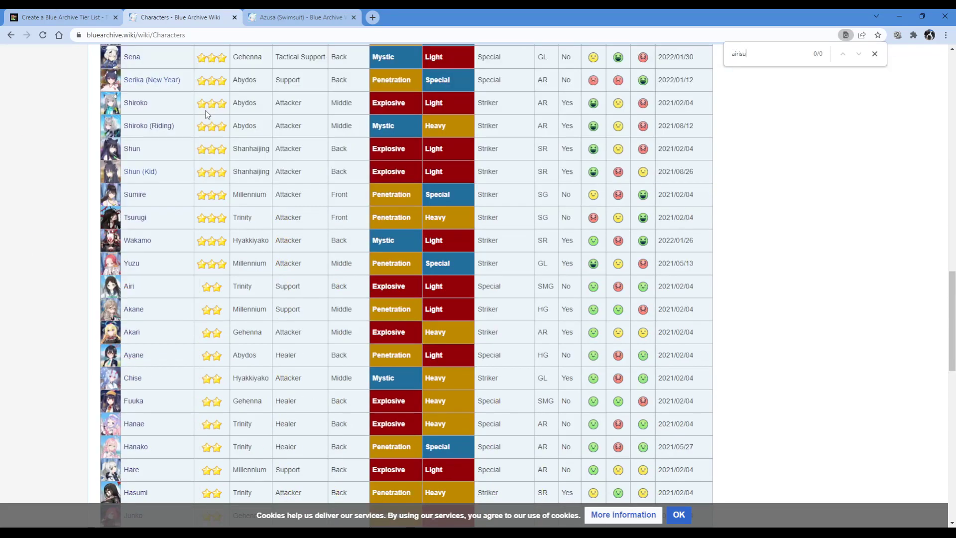
key(BackSpace)
key(BackSpace)
key(BackSpace)
key(BackSpace)
key(BackSpace)
text(air)
text(i)
text(su)
key(BackSpace)
key(BackSpace)
key(BackSpace)
key(BackSpace)
key(BackSpace)
text(ri)
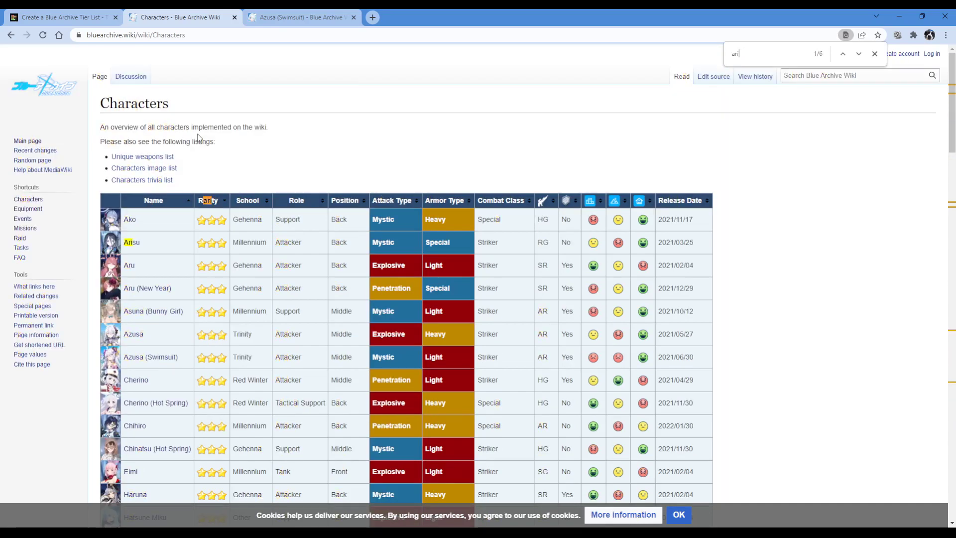
middle_click(131, 243)
click(295, 21)
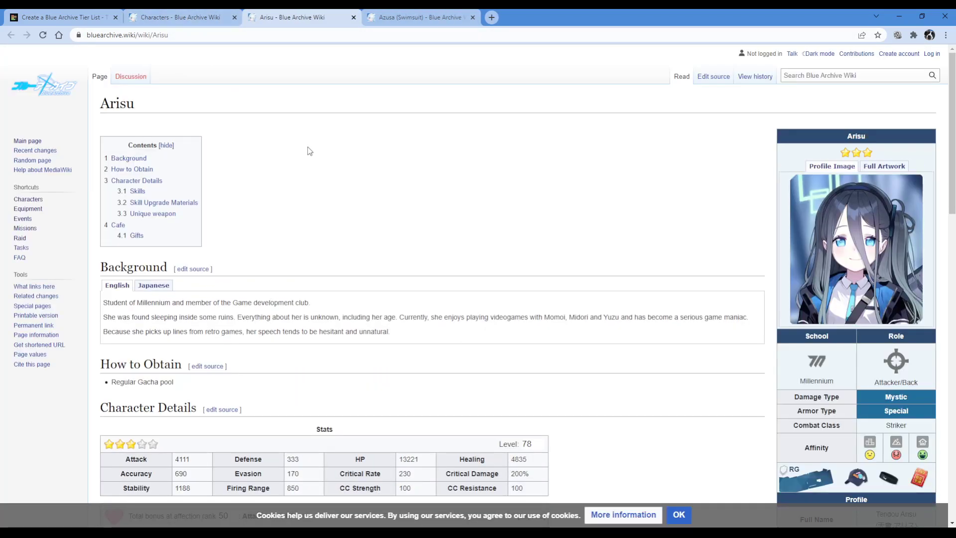
Examine Arisu's stats and the title of her EX Skill on her wiki page.
scroll(309, 150, down, 5)
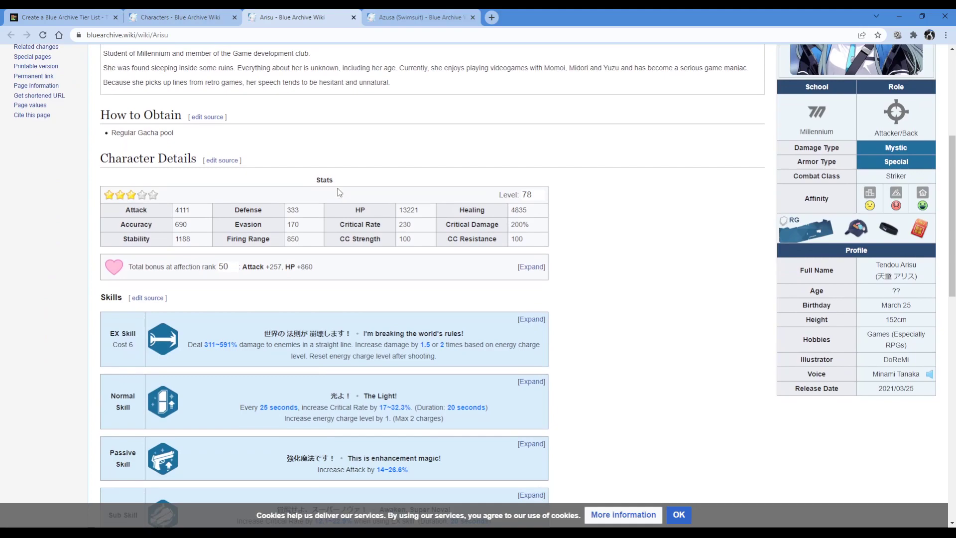
scroll(371, 204, up, 3)
scroll(437, 211, down, 4)
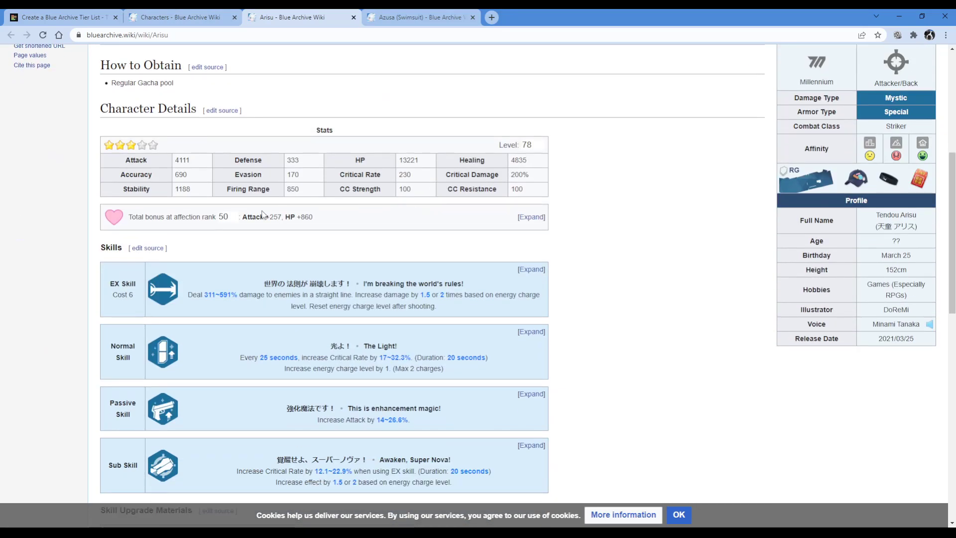
drag(234, 285, 409, 284)
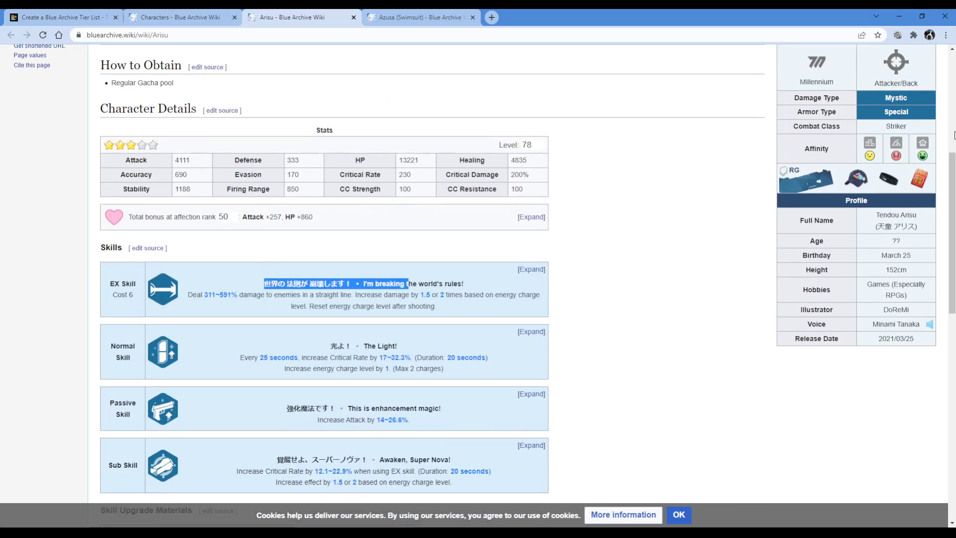
click(545, 188)
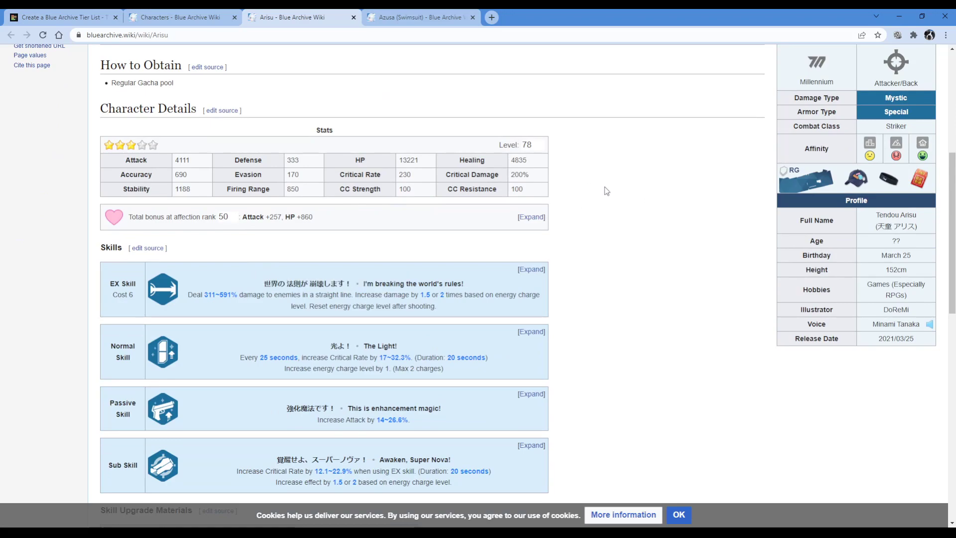
Return to the tier list and place Arisu second in the A tier.
click(164, 18)
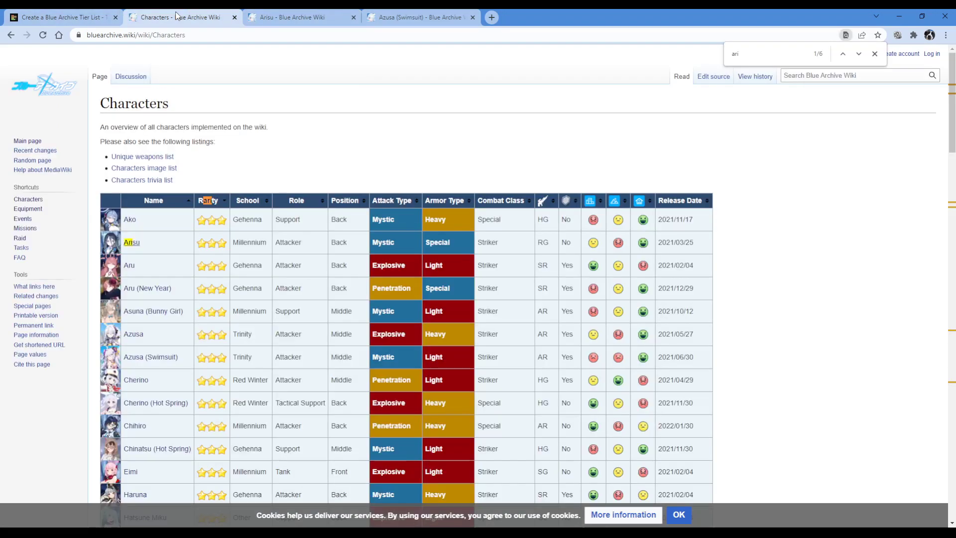
click(99, 19)
drag(152, 434, 305, 192)
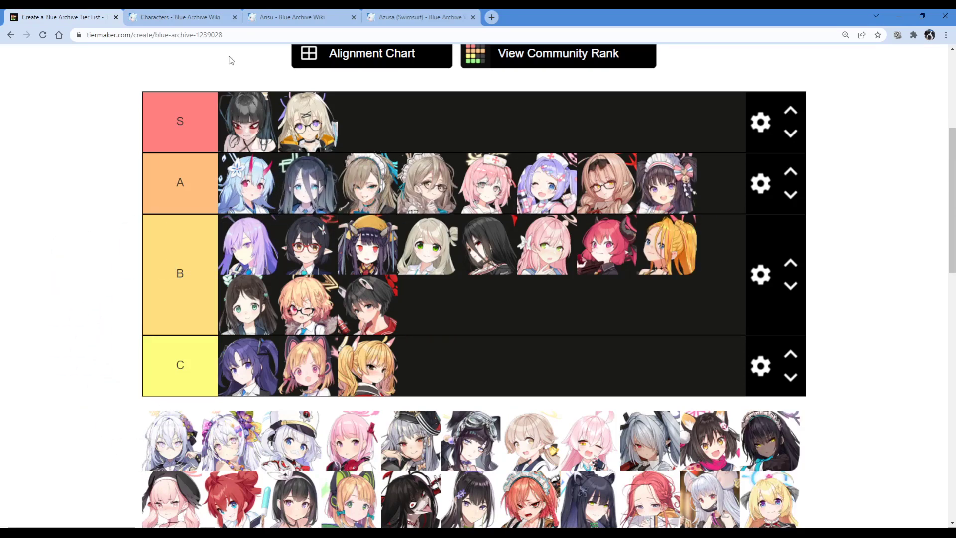
Go back to Arisu's wiki page and compare her Sub Skill description with her EX Skill.
click(281, 17)
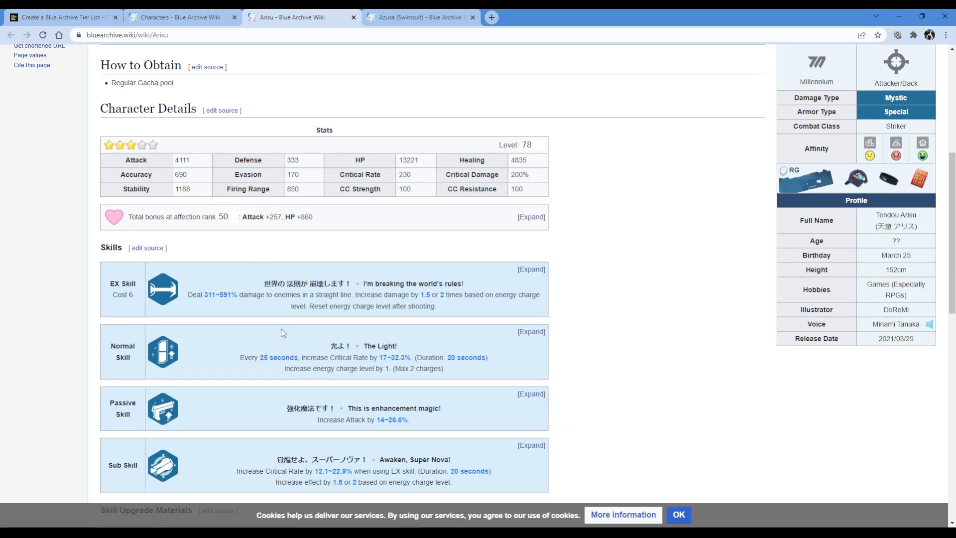
drag(260, 459, 452, 461)
drag(304, 471, 265, 471)
click(360, 481)
drag(263, 283, 378, 284)
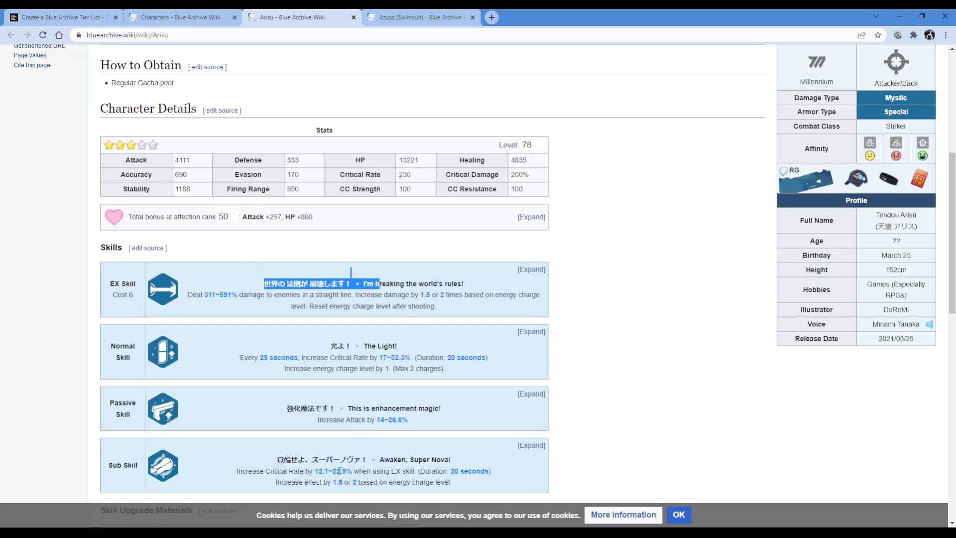
click(382, 471)
double_click(383, 471)
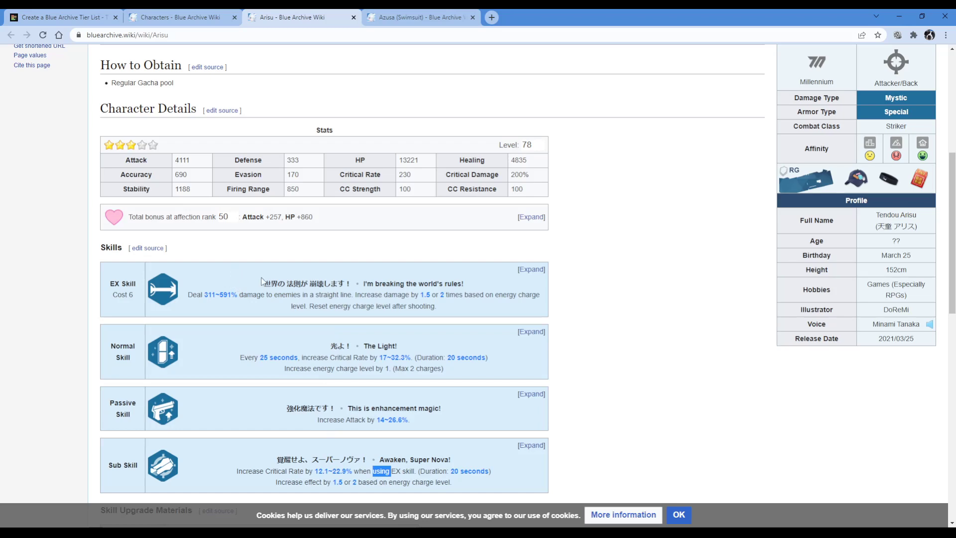
drag(352, 274, 482, 294)
click(388, 280)
drag(254, 463, 377, 468)
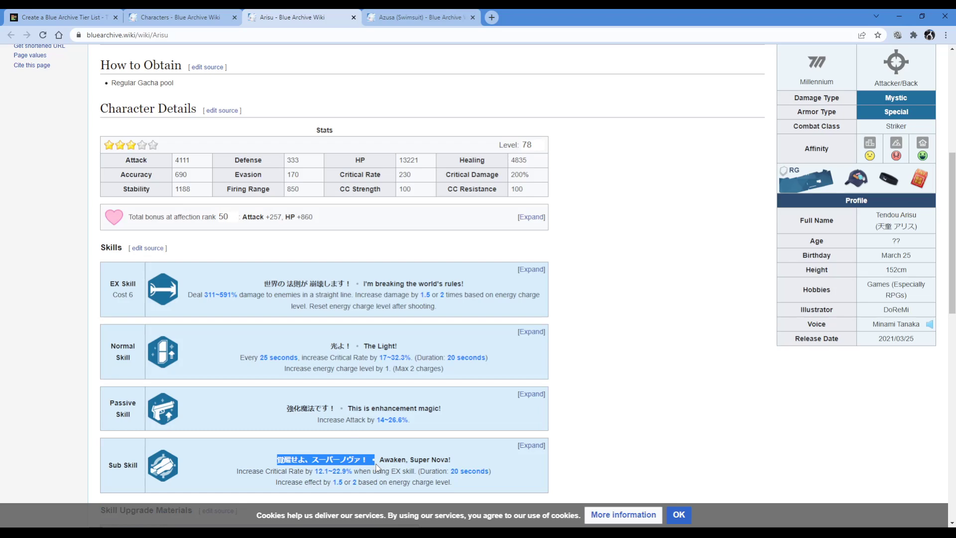
Read Arisu's Normal Skill critical rate effect, the Sub Skill title and the Passive Skill attack increase.
drag(313, 347, 399, 357)
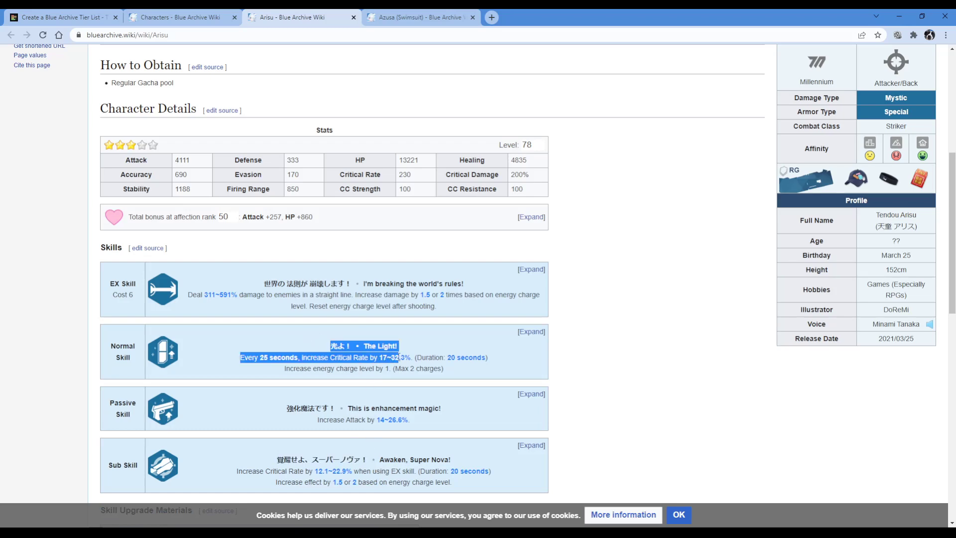
triple_click(276, 356)
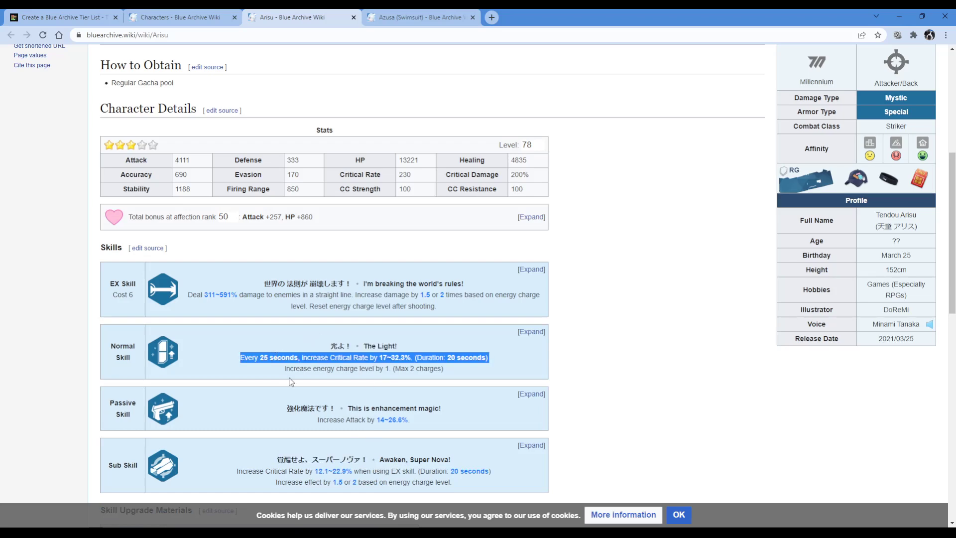
click(301, 471)
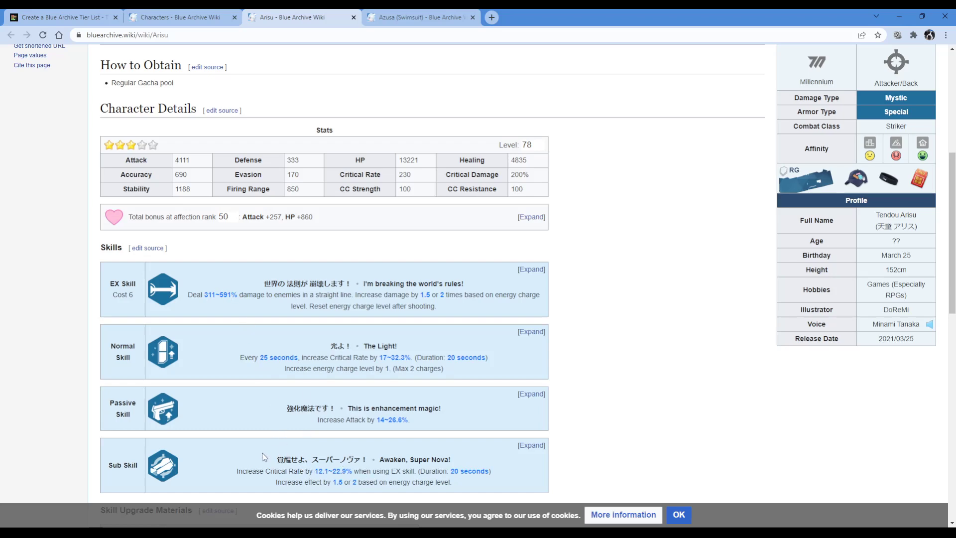
drag(278, 459, 330, 459)
click(352, 448)
drag(300, 408, 451, 409)
click(451, 409)
drag(329, 420, 454, 422)
click(449, 420)
Expand Arisu's Normal Skill to check its values per level, and collapse it again.
click(523, 332)
scroll(523, 333, down, 5)
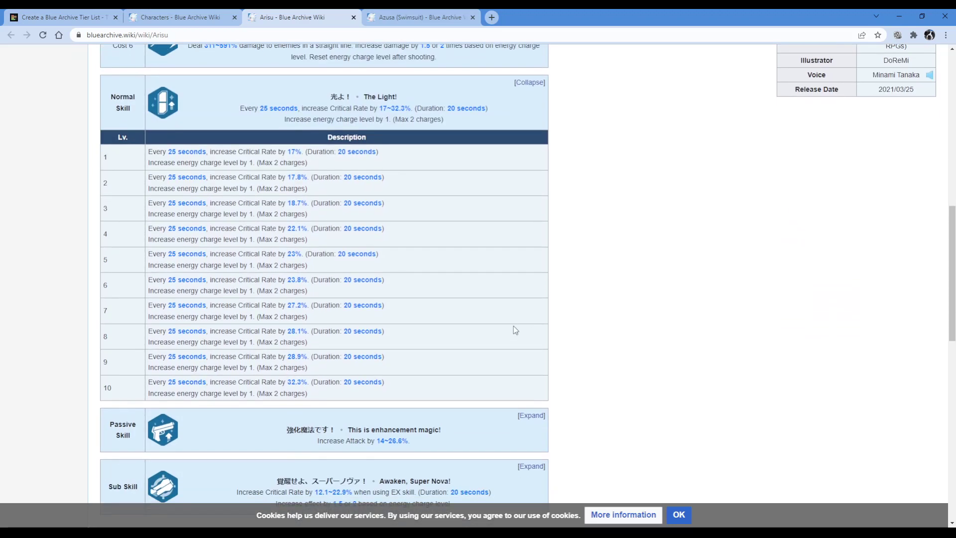
scroll(503, 299, up, 4)
click(529, 282)
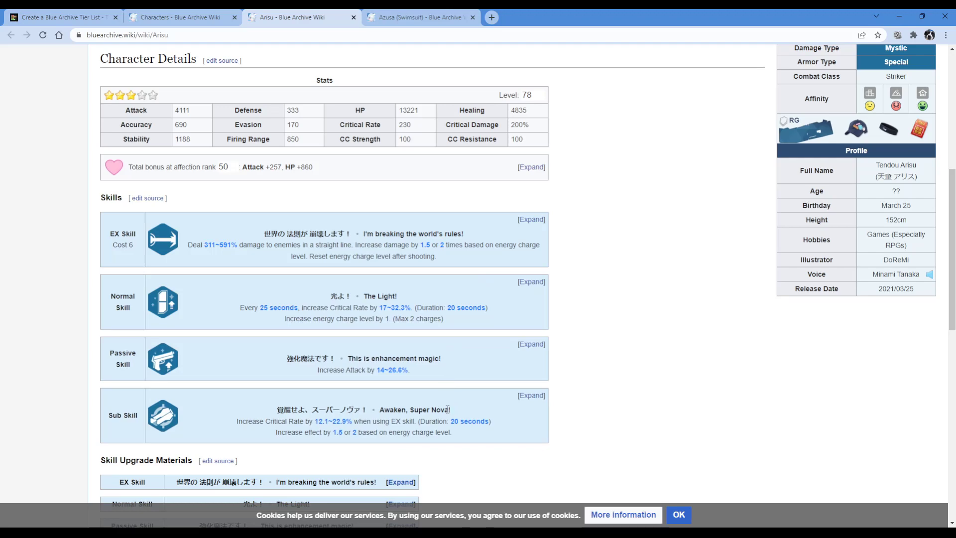
Expand Arisu's Sub Skill to check its critical rate bonus per level, and collapse it again.
drag(393, 410, 263, 415)
click(322, 420)
click(531, 395)
scroll(483, 379, down, 3)
scroll(483, 378, down, 3)
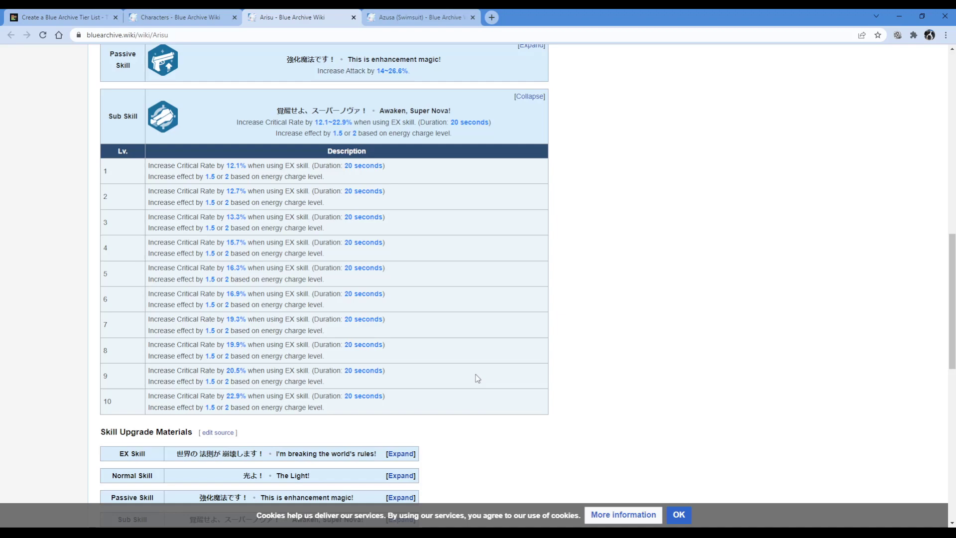
scroll(476, 378, up, 4)
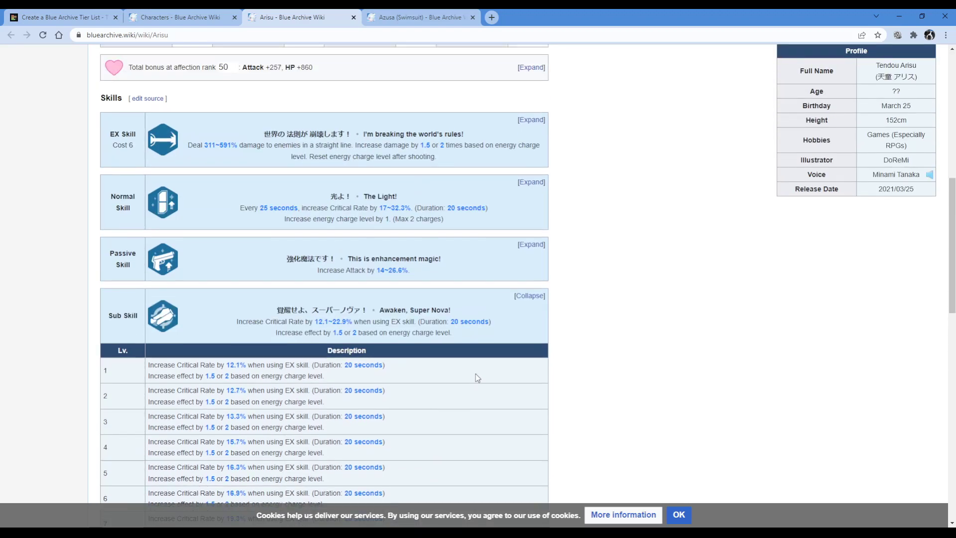
click(536, 297)
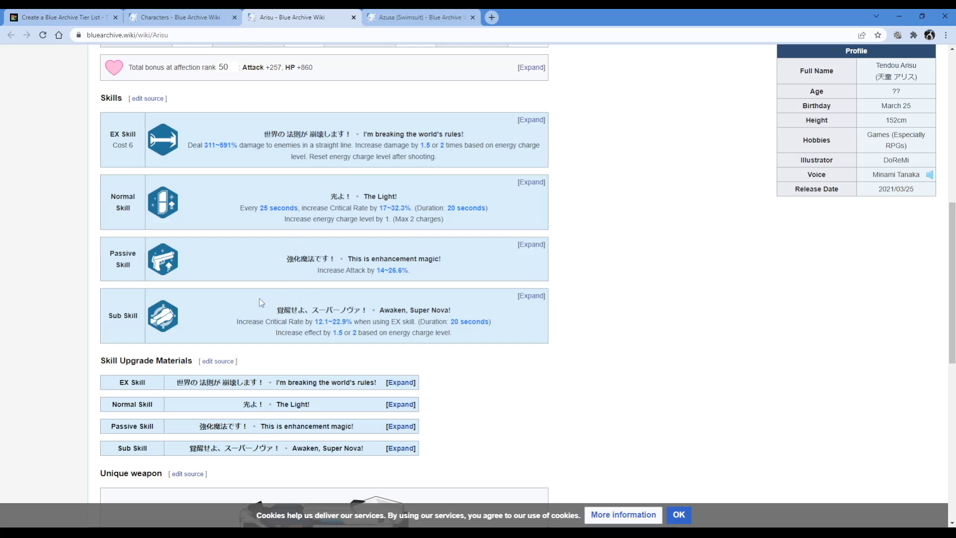
Reread Arisu's Sub Skill title and description alongside her EX Skill text.
drag(369, 310, 251, 317)
click(250, 318)
triple_click(399, 309)
click(456, 317)
drag(431, 309, 407, 310)
click(408, 309)
drag(240, 130, 519, 143)
drag(310, 310, 407, 314)
click(413, 317)
Compare Arisu's Normal Skill energy charge effect with the damage description of her EX Skill.
double_click(305, 136)
drag(256, 195, 449, 208)
click(355, 204)
drag(239, 212, 397, 196)
click(455, 217)
click(290, 198)
drag(290, 198, 437, 207)
drag(289, 134, 376, 134)
click(339, 135)
drag(326, 177, 321, 155)
click(323, 133)
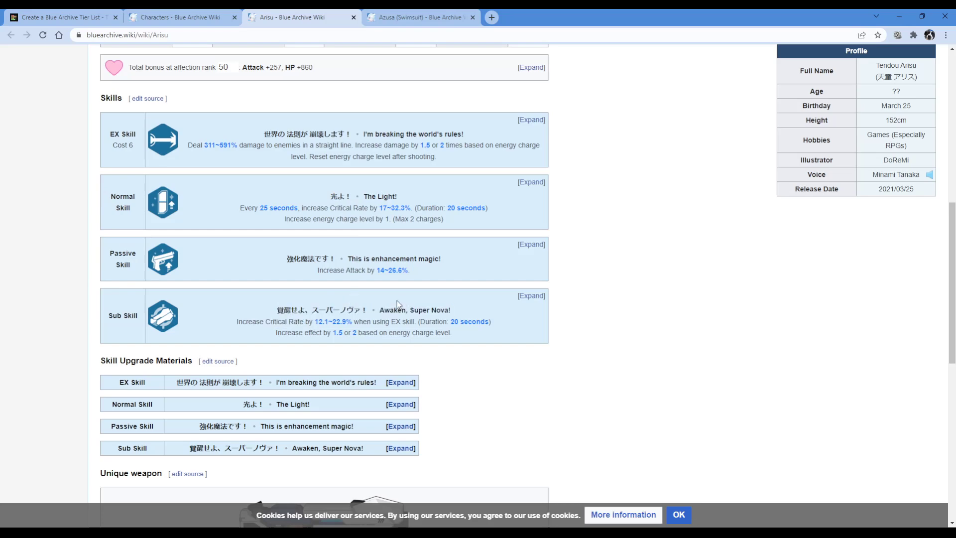
Return to the tier list, placing Azusa at the end of the B tier and Azusa (Swimsuit) first in the S tier.
click(66, 19)
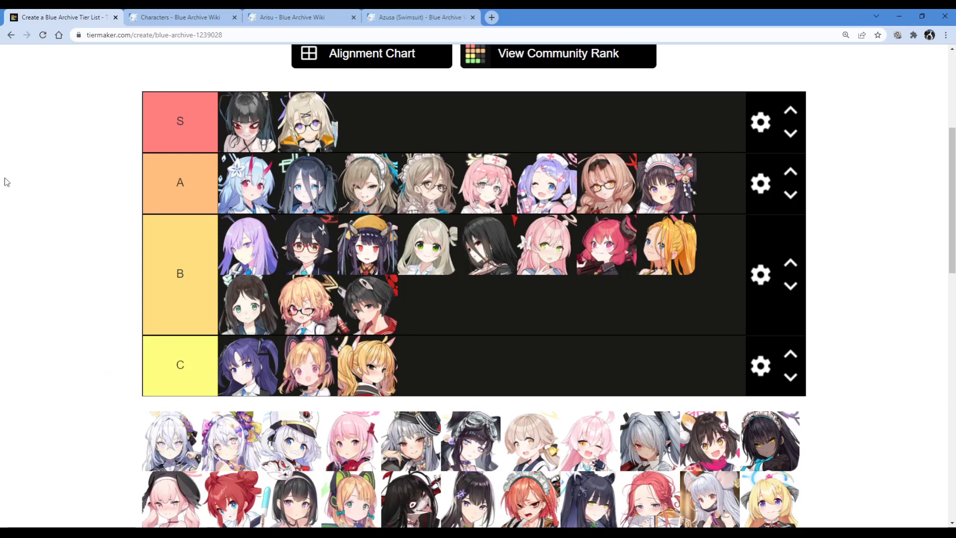
drag(171, 438, 487, 298)
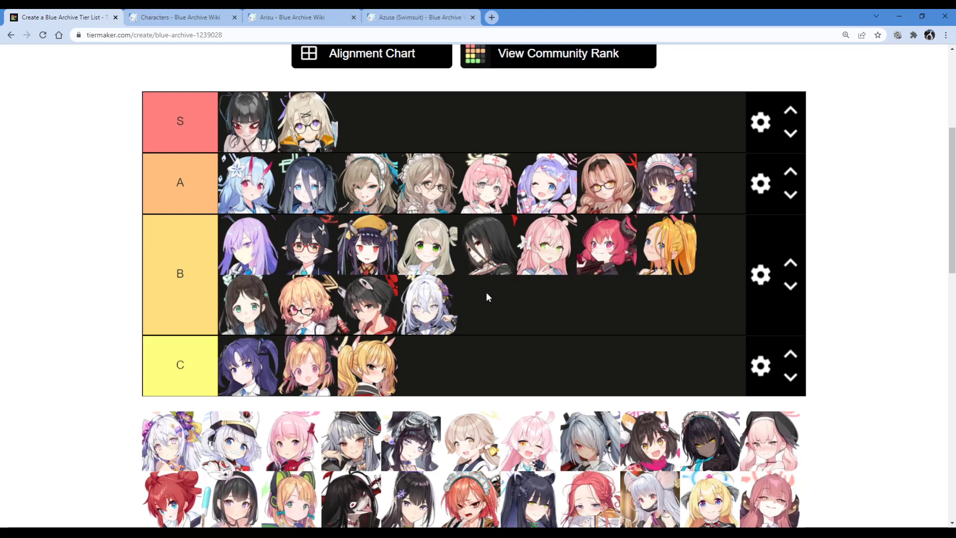
drag(175, 424, 254, 127)
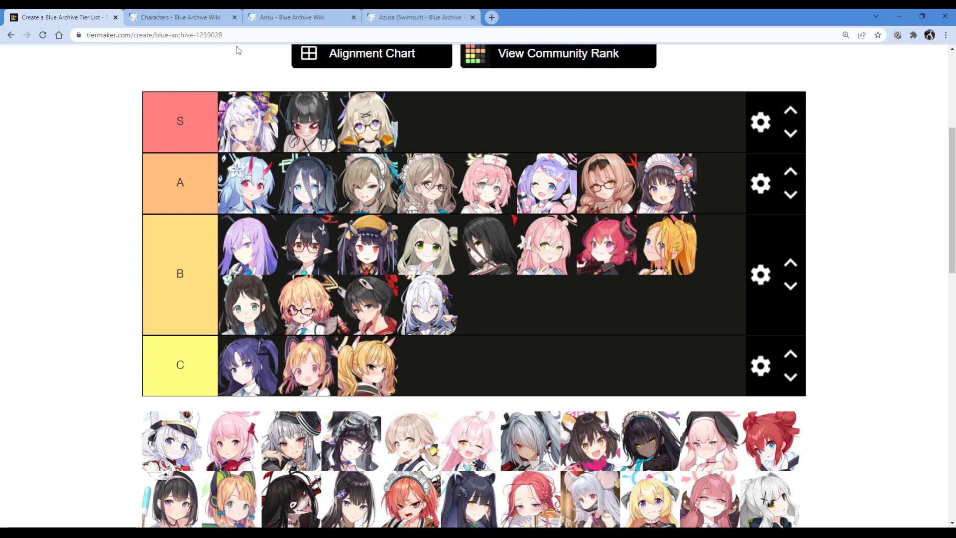
Close Arisu's wiki page and view the full artwork and profile image on the Azusa (Swimsuit) page.
click(354, 17)
click(279, 21)
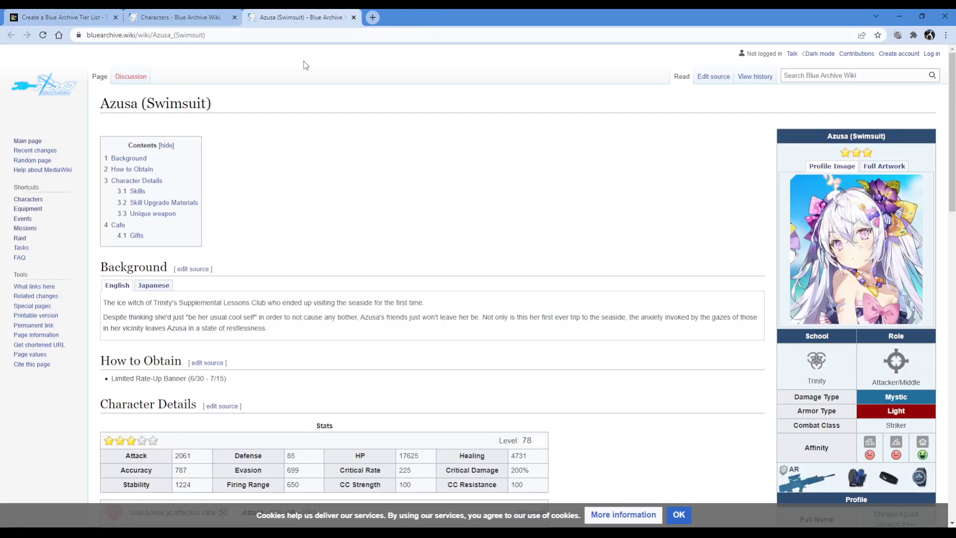
click(885, 168)
click(832, 166)
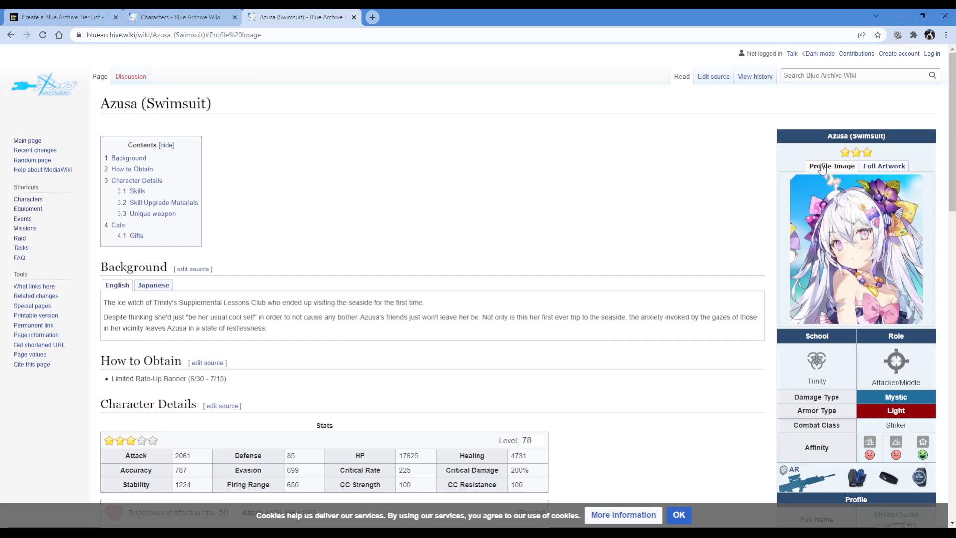
Look through Azusa (Swimsuit)'s stats and skills and expand the level details of her EX Skill.
scroll(581, 166, down, 7)
scroll(486, 108, up, 4)
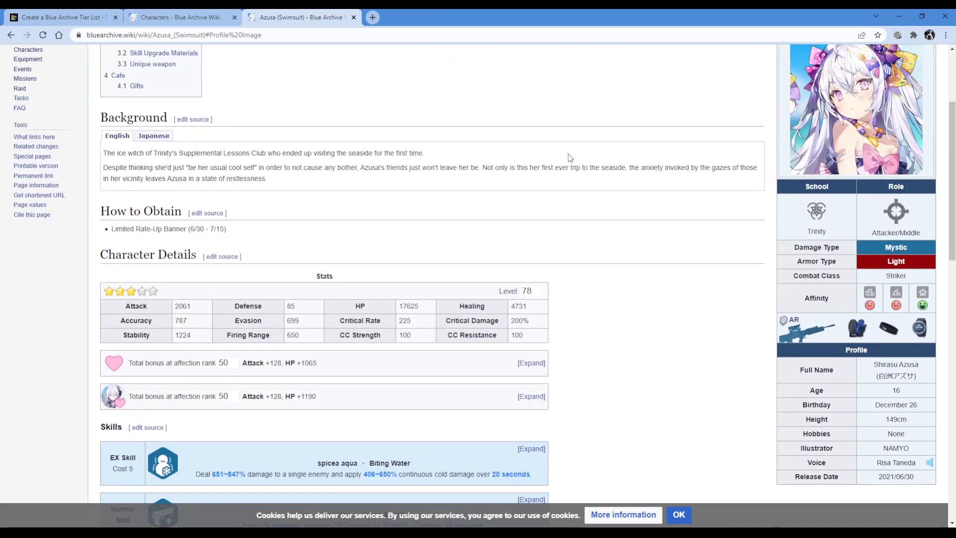
scroll(462, 167, down, 7)
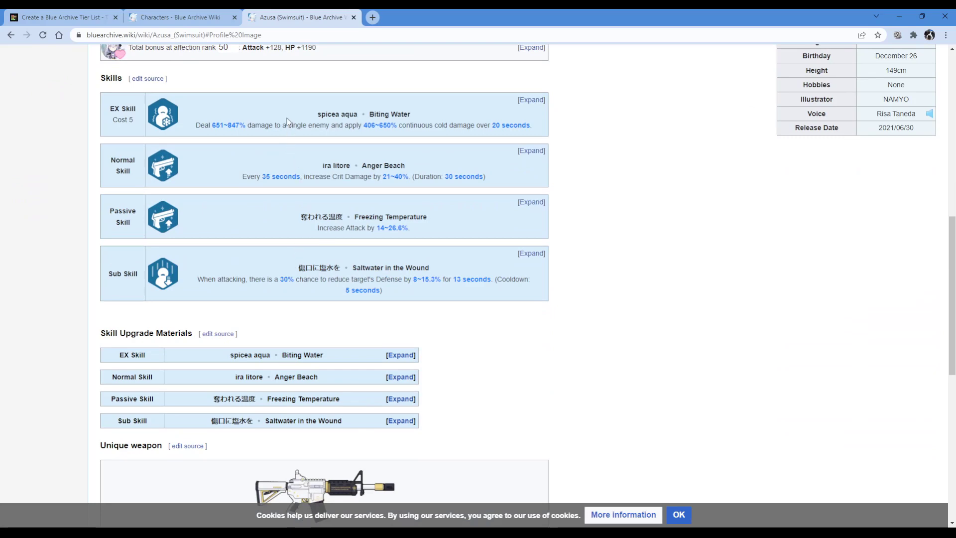
click(532, 99)
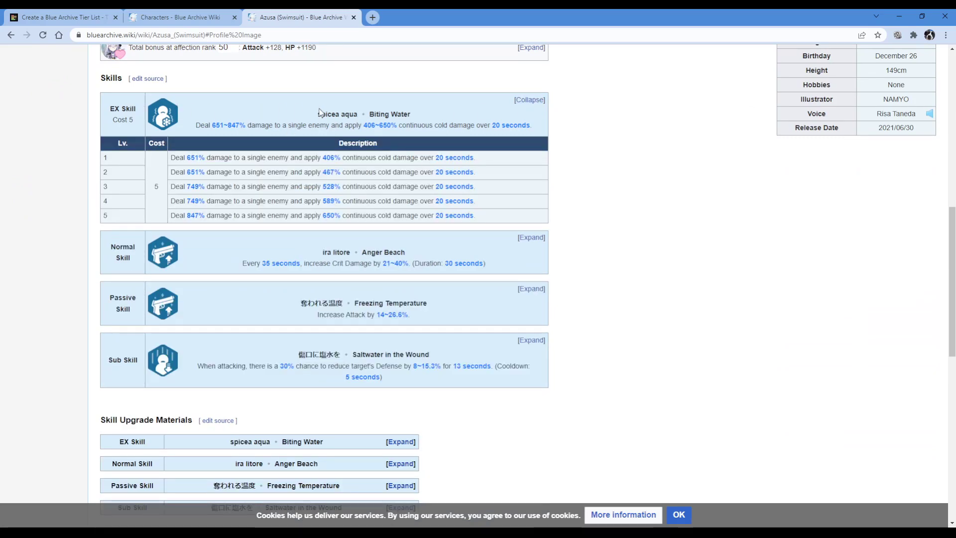
Read Azusa (Swimsuit)'s EX Skill description and expand the level details of her Normal Skill and Sub Skill.
drag(208, 107, 533, 127)
click(540, 237)
scroll(518, 249, down, 4)
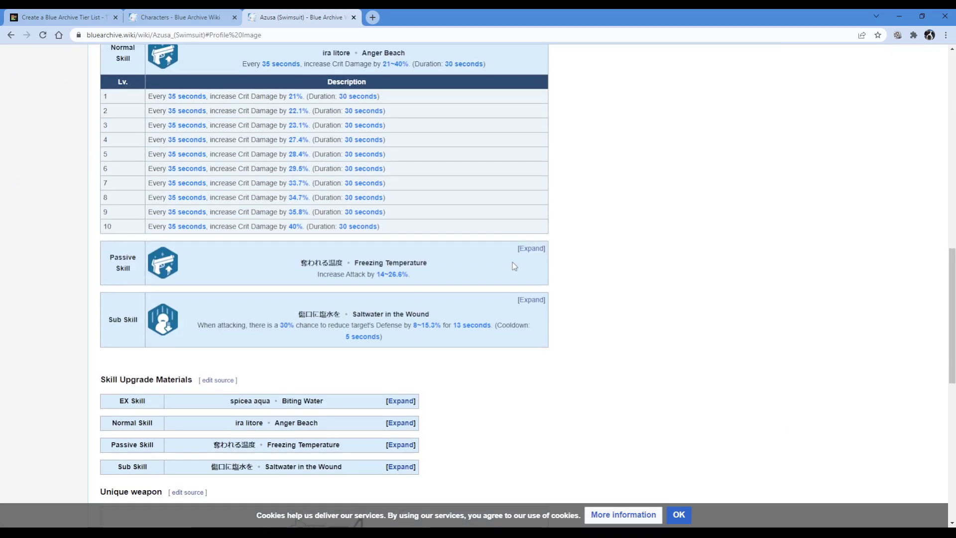
click(532, 300)
scroll(525, 220, up, 4)
drag(305, 242, 434, 252)
click(506, 170)
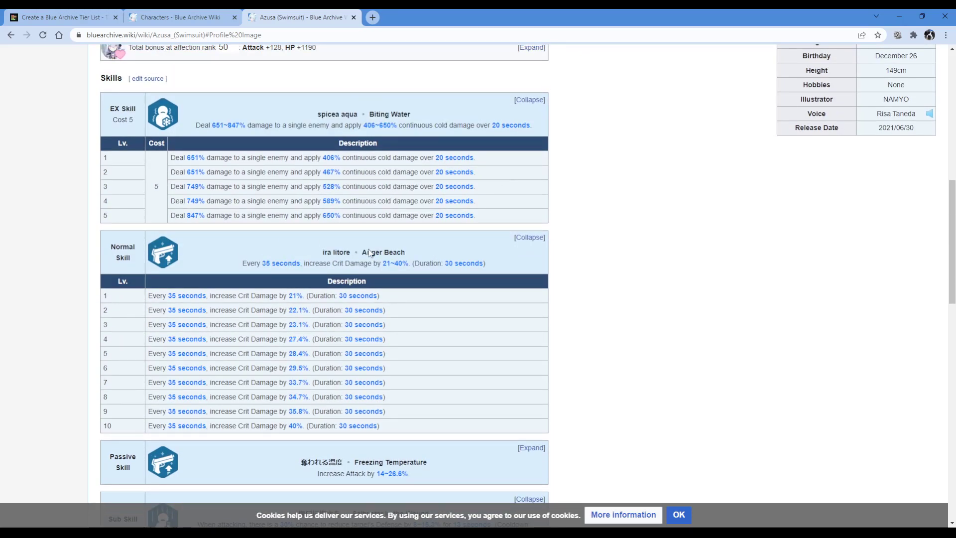
Examine the Crit Damage increase in Azusa (Swimsuit)'s Normal Skill across its levels.
scroll(333, 255, up, 1)
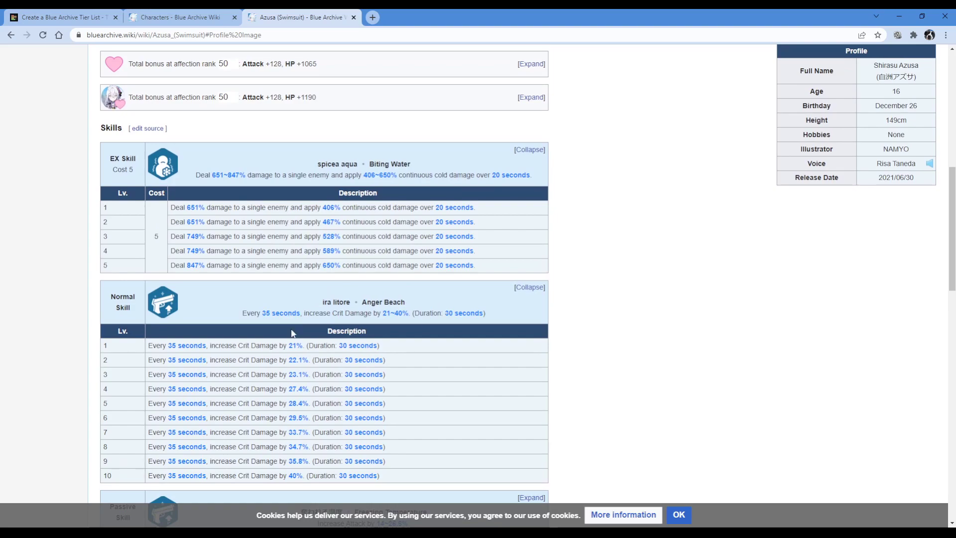
scroll(346, 333, down, 3)
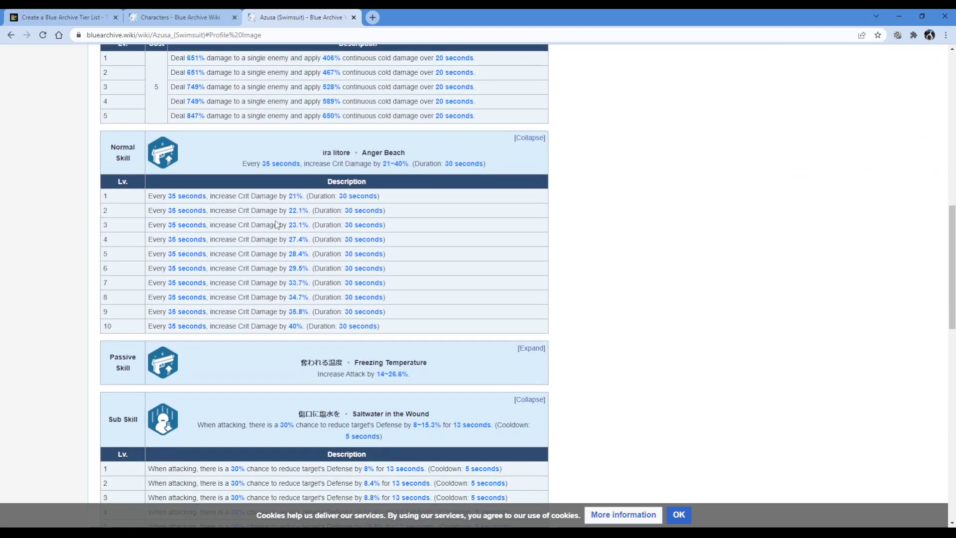
drag(241, 164, 392, 164)
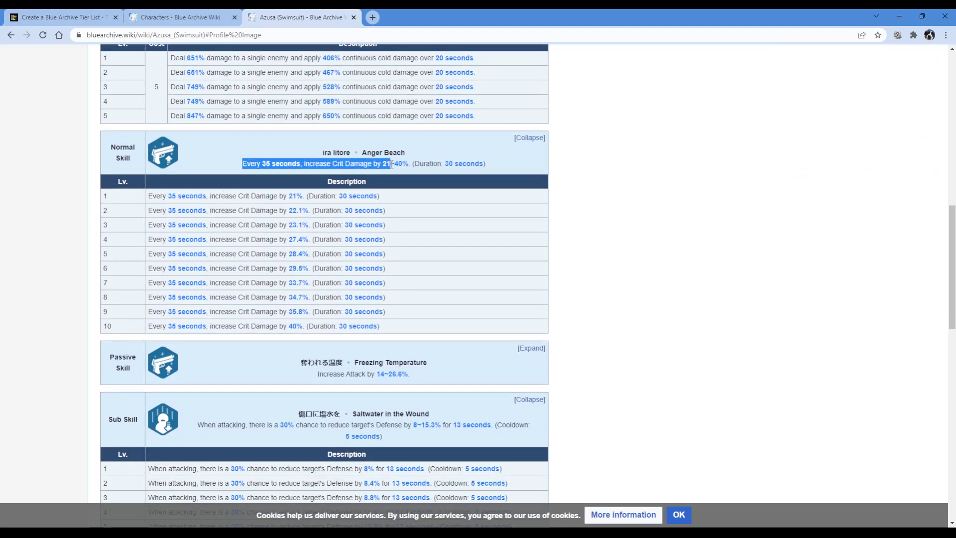
click(396, 167)
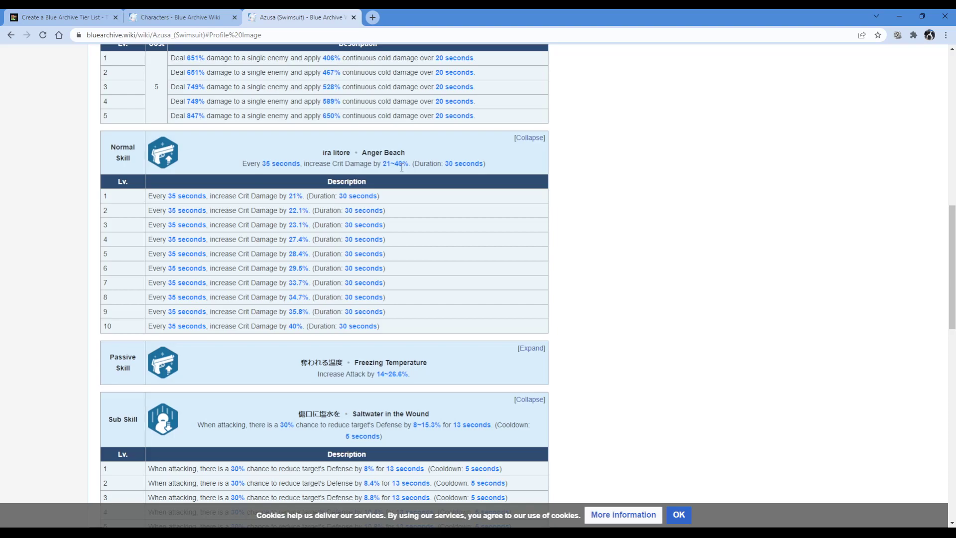
Collapse the level details of the EX Skill, Normal Skill and Sub Skill.
scroll(387, 144, up, 3)
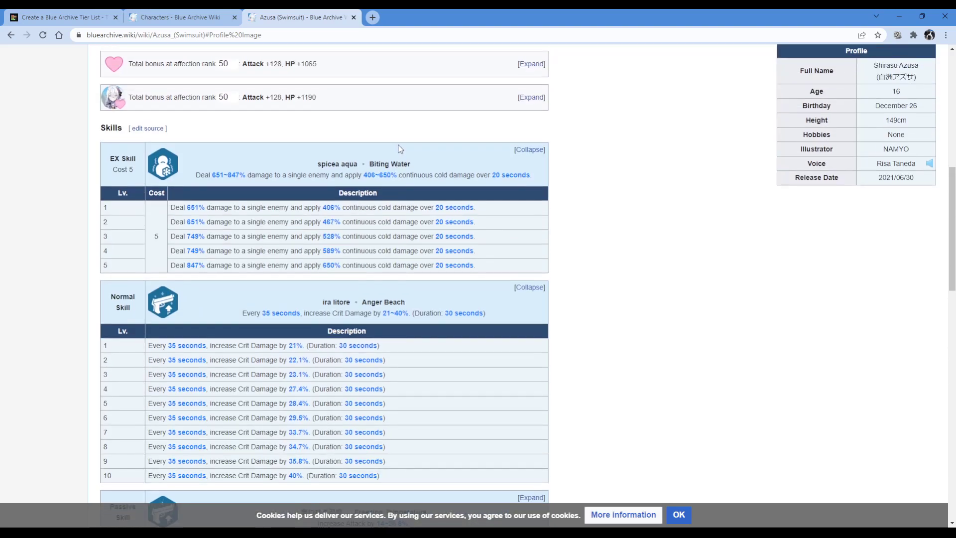
click(531, 150)
click(530, 201)
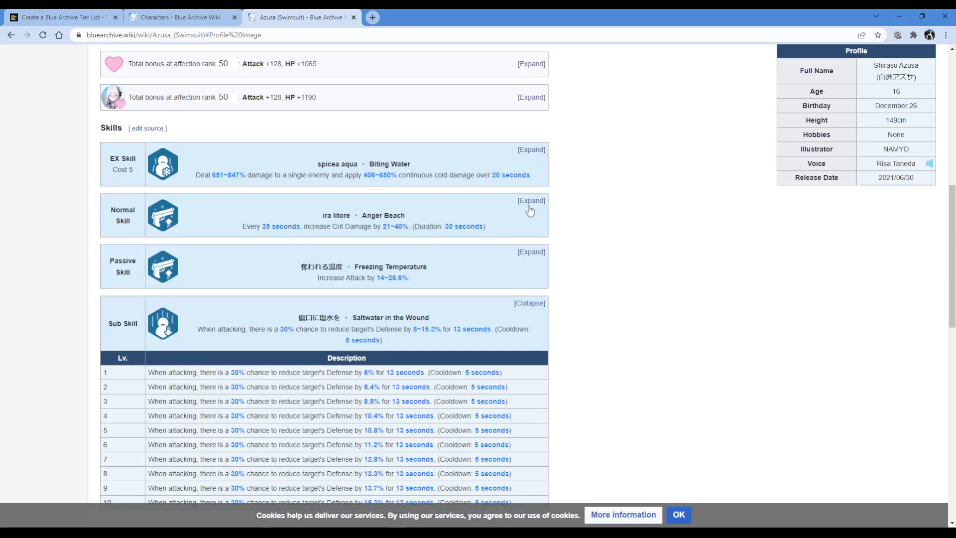
click(536, 304)
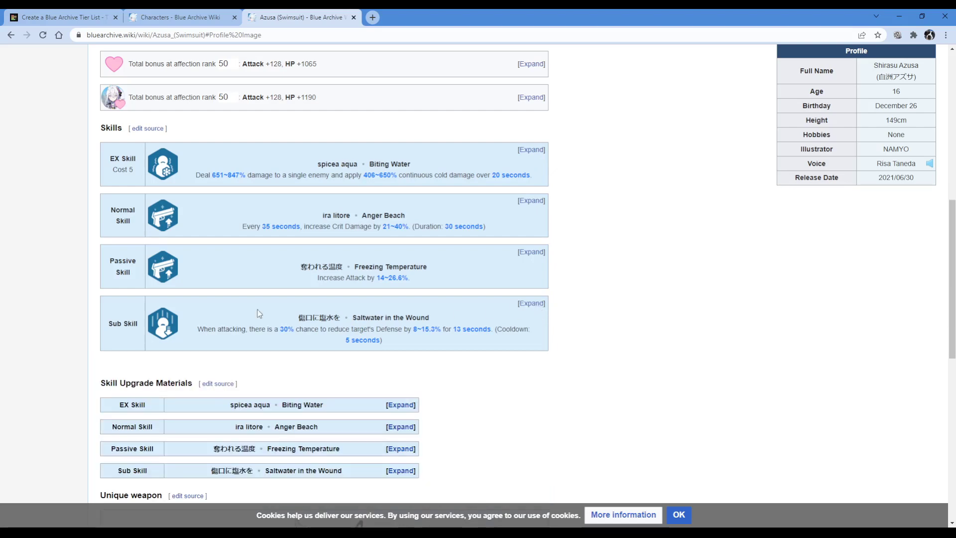
Compare the Sub Skill's Defense reduction description with the EX Skill's damage description.
drag(256, 319, 430, 330)
drag(288, 174, 446, 165)
click(289, 172)
drag(317, 164, 394, 169)
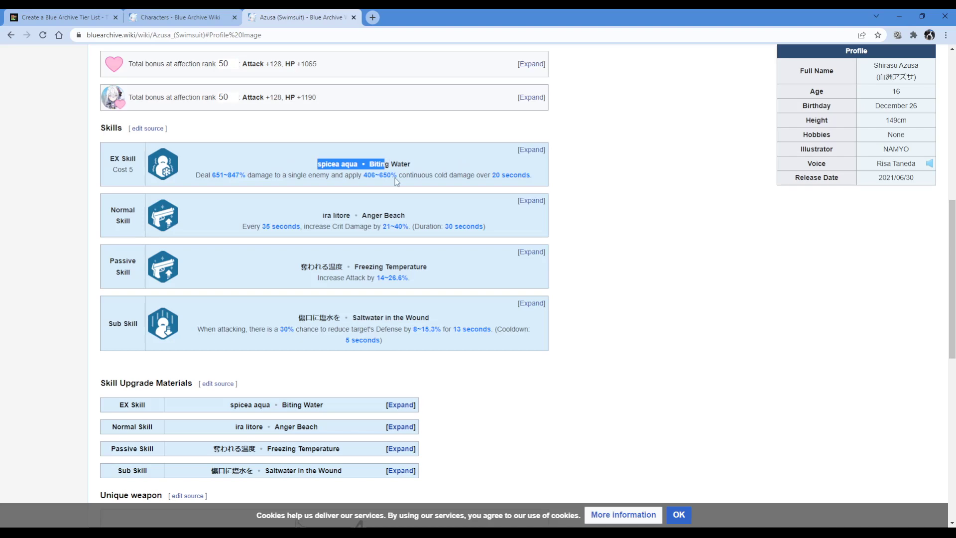
click(138, 337)
drag(141, 327, 107, 323)
click(266, 315)
drag(456, 309, 76, 329)
mouse_move(377, 339)
mouse_down()
mouse_move(200, 327)
mouse_move(362, 330)
mouse_up()
drag(112, 303, 532, 347)
click(693, 155)
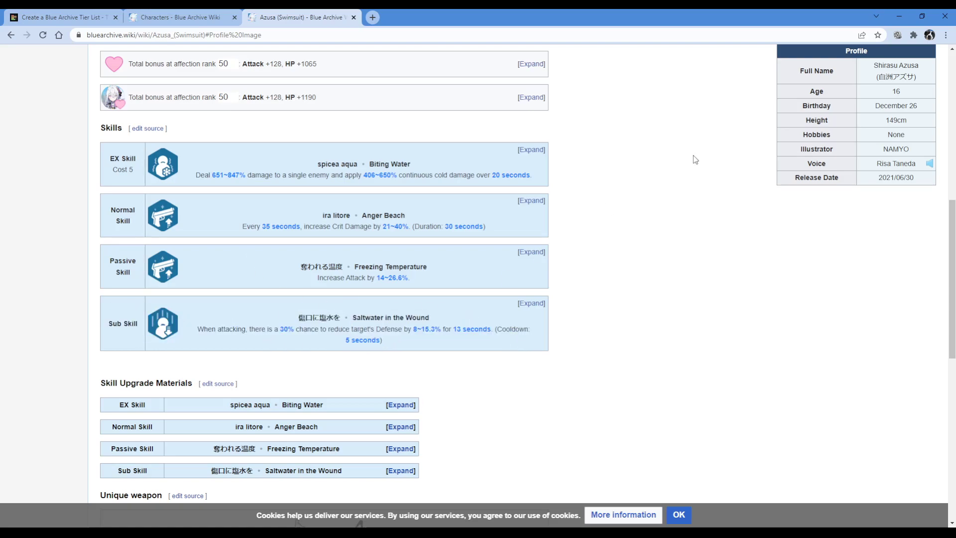
Check the character name, role and armor type in Azusa (Swimsuit)'s profile box.
scroll(693, 155, up, 8)
drag(816, 93, 883, 84)
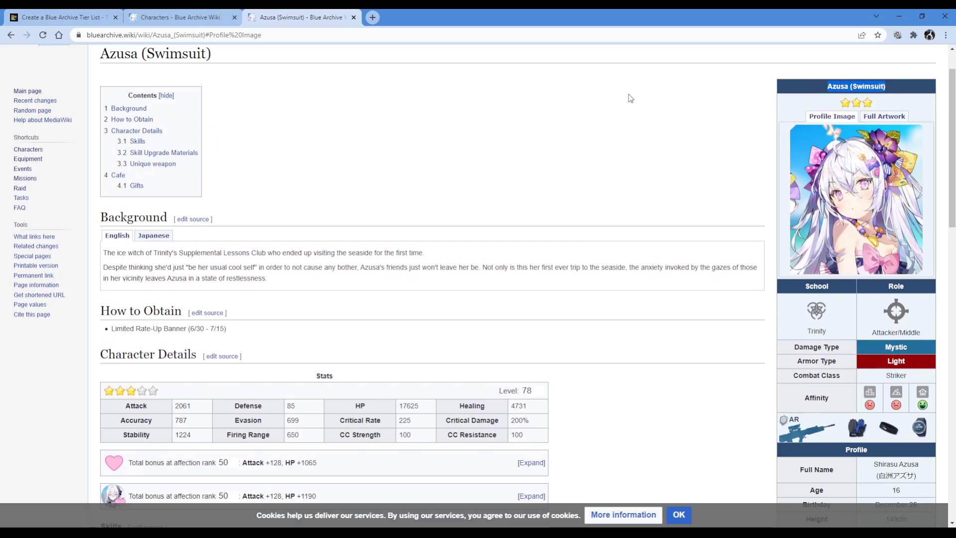
click(510, 164)
drag(826, 89, 915, 87)
click(555, 127)
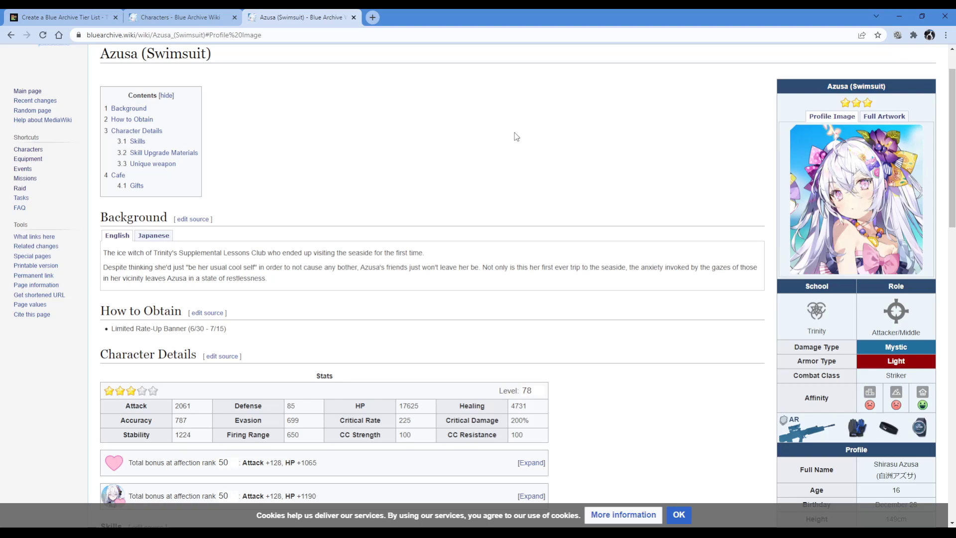
Look over Azusa (Swimsuit)'s banner availability, stats, skill summaries and profile once more.
scroll(516, 136, down, 3)
scroll(516, 136, up, 3)
scroll(516, 136, down, 4)
scroll(516, 135, down, 4)
scroll(358, 301, up, 3)
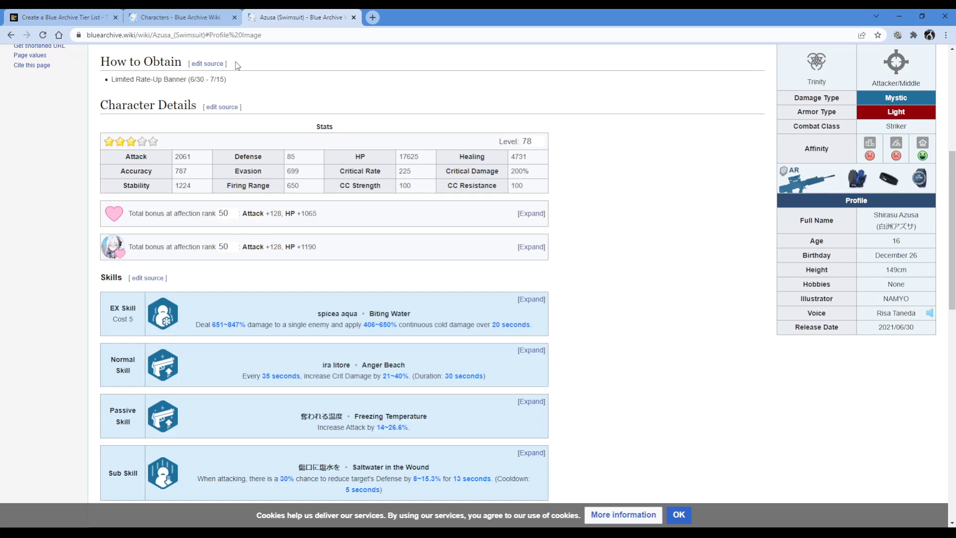
scroll(634, 96, up, 6)
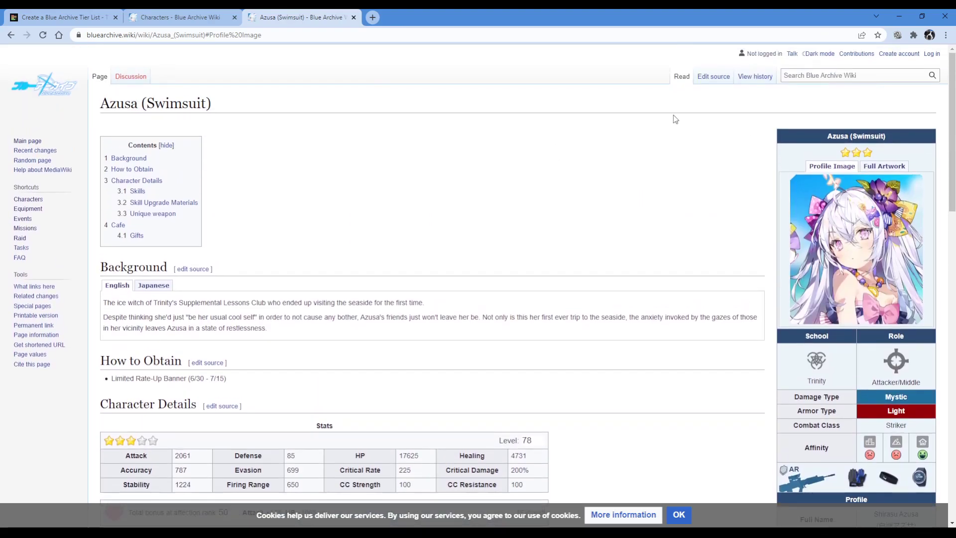
scroll(509, 163, down, 4)
scroll(510, 163, down, 7)
scroll(509, 173, up, 3)
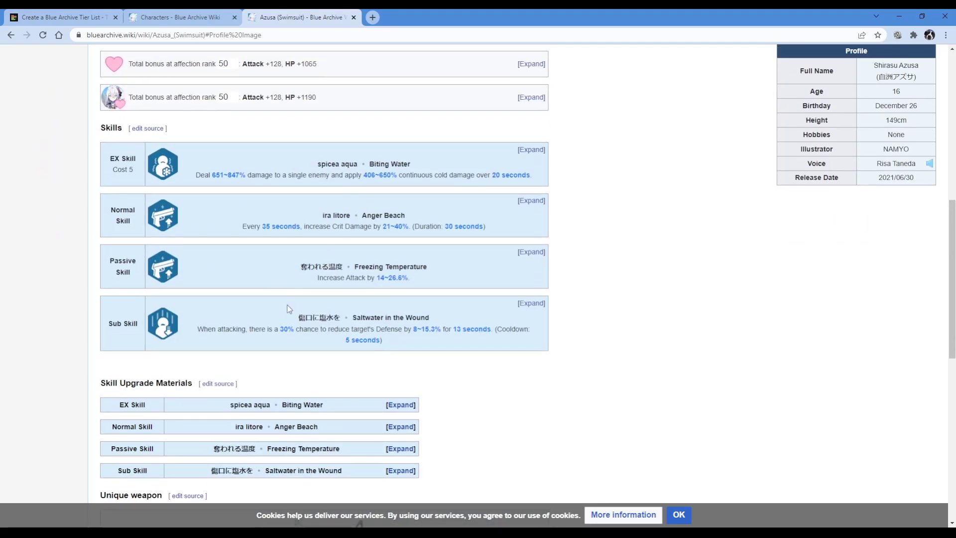
scroll(704, 150, up, 6)
scroll(333, 243, down, 5)
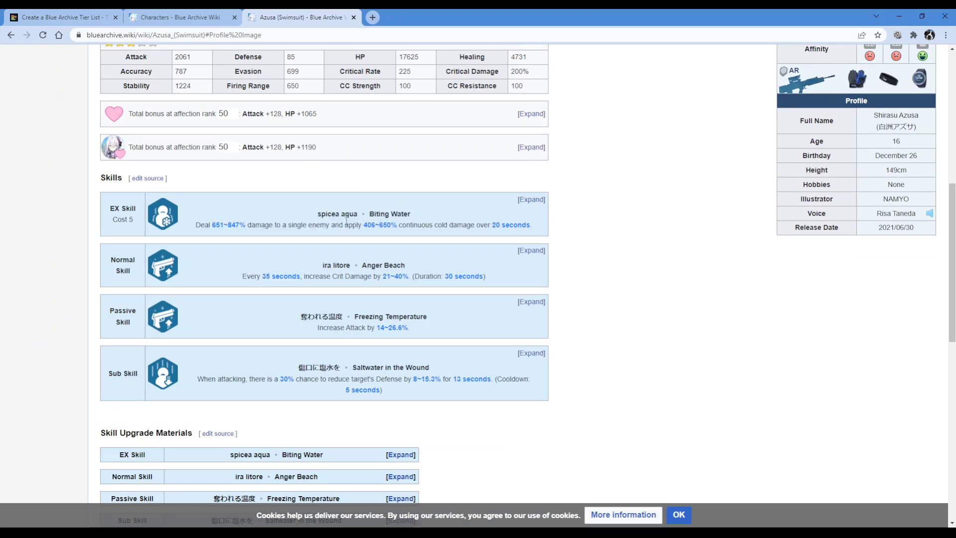
scroll(588, 184, up, 8)
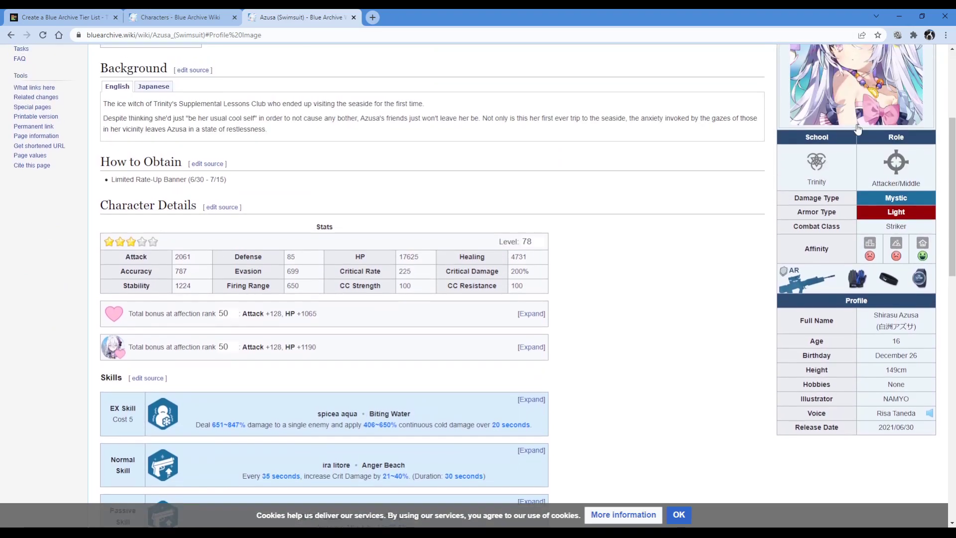
Return to the tier list and place Cherino at the end of the A tier.
click(204, 18)
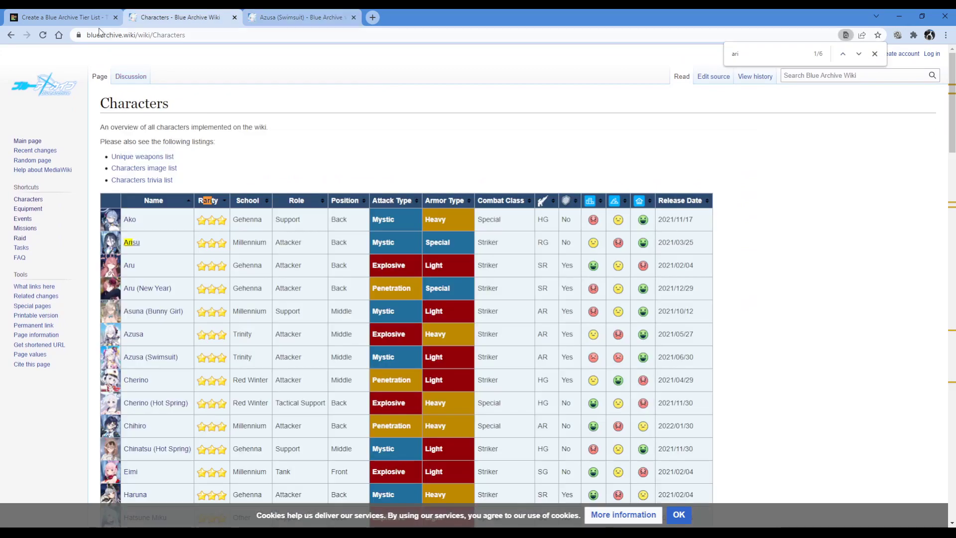
click(79, 22)
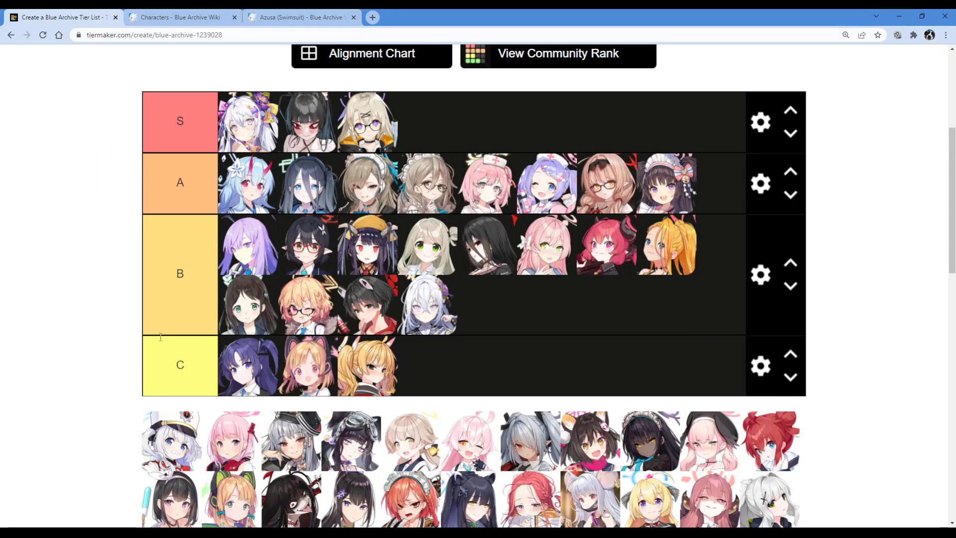
drag(177, 460, 449, 234)
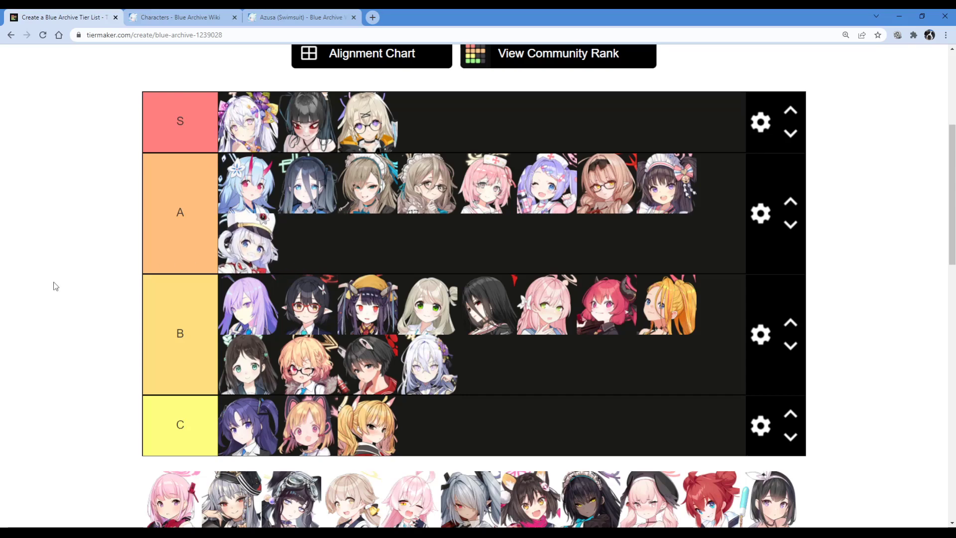
Weigh Cherino's A tier placement against the other tiers and review the remaining unranked characters.
scroll(56, 284, down, 2)
scroll(258, 170, up, 1)
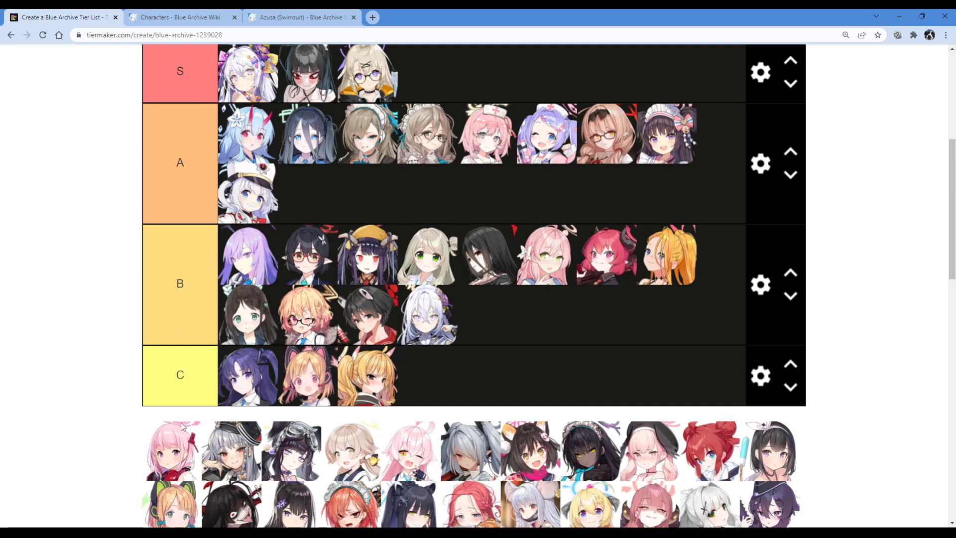
scroll(165, 363, down, 2)
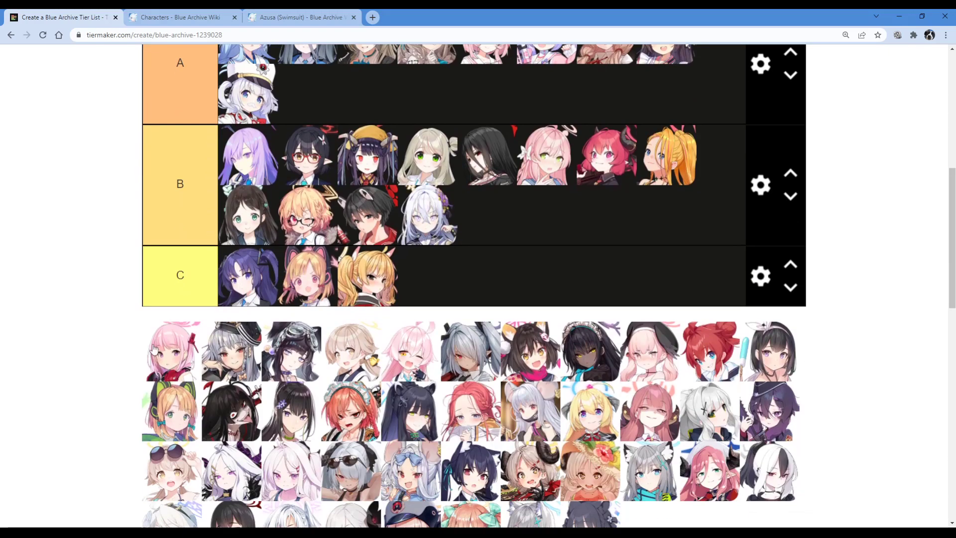
scroll(163, 361, up, 3)
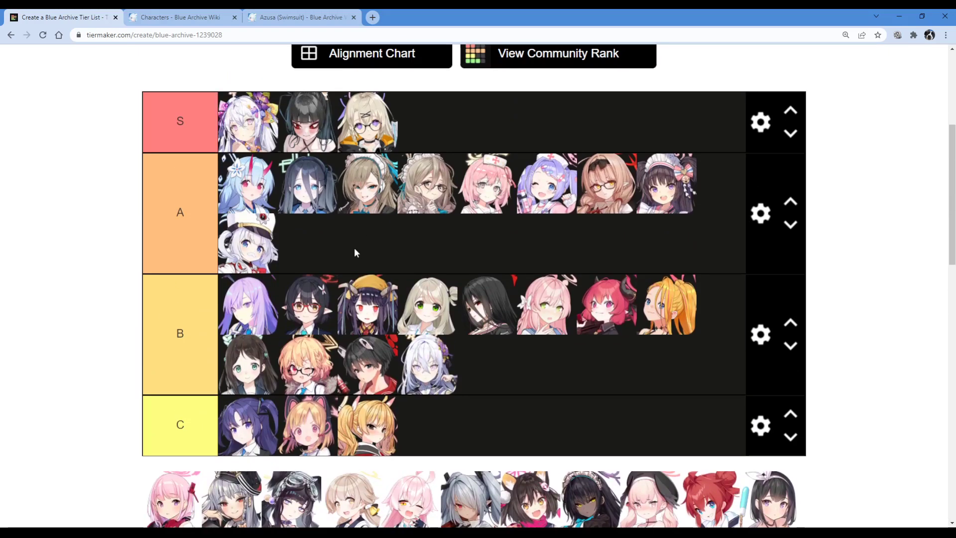
mouse_move(245, 251)
mouse_down()
mouse_move(199, 243)
mouse_move(244, 239)
mouse_up()
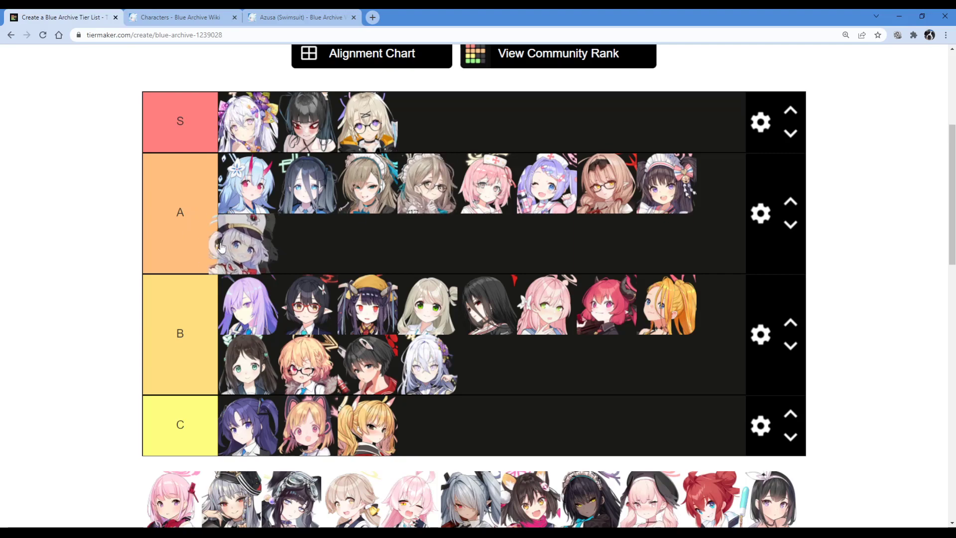
scroll(227, 247, down, 2)
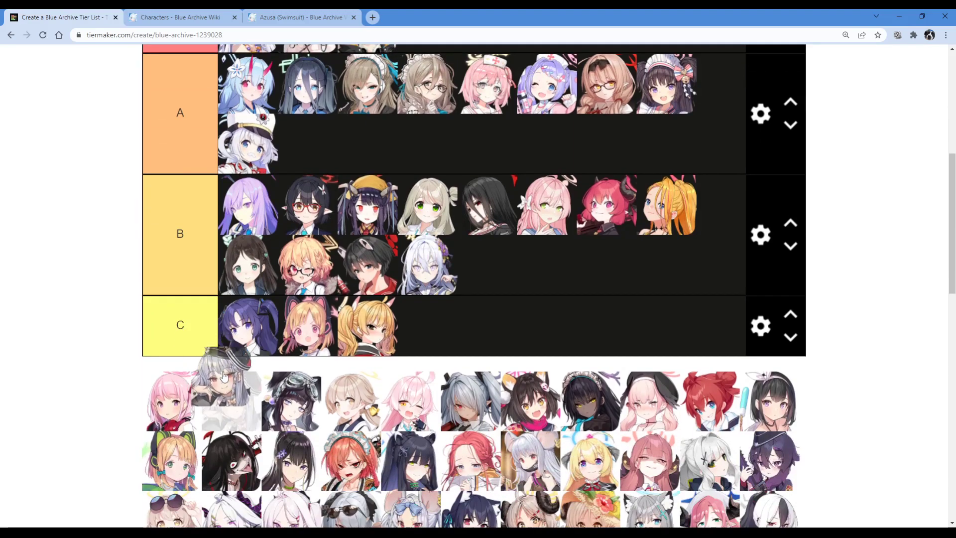
scroll(142, 271, up, 2)
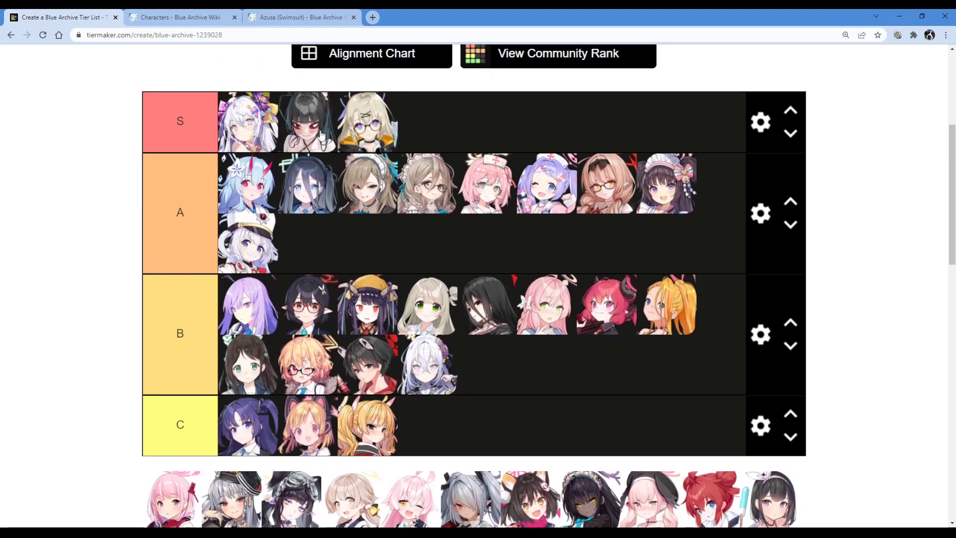
scroll(319, 149, down, 2)
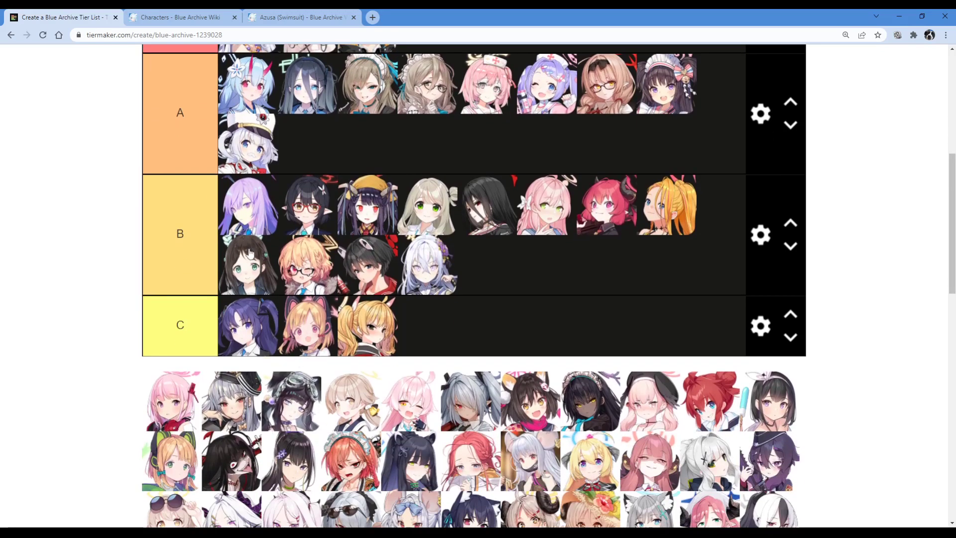
scroll(294, 349, up, 3)
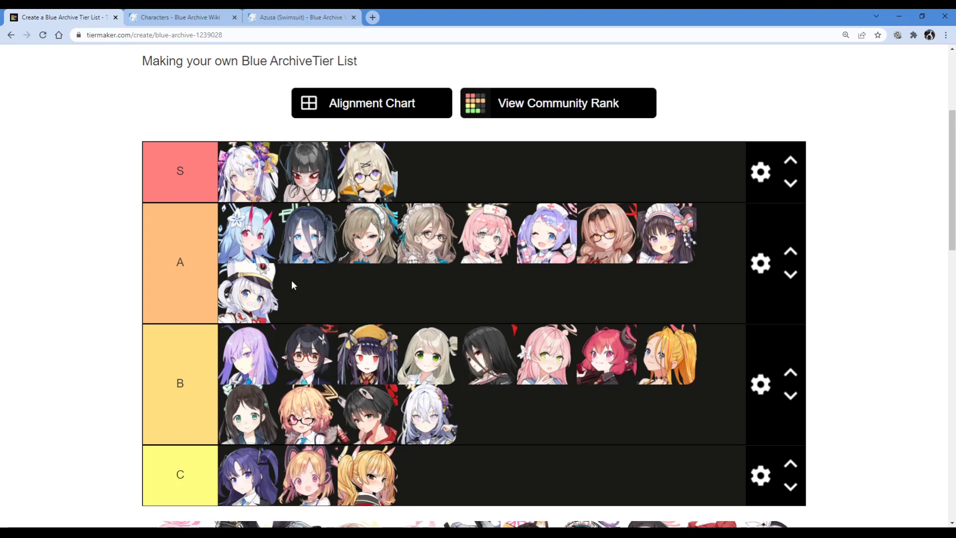
scroll(261, 103, down, 4)
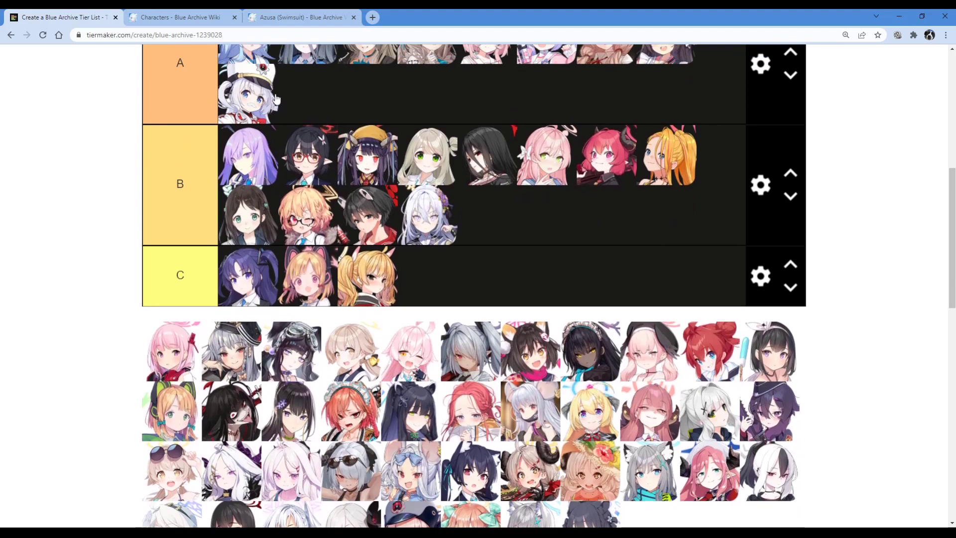
Place Eimi, the first unranked character, at the end of the B tier.
scroll(205, 224, up, 2)
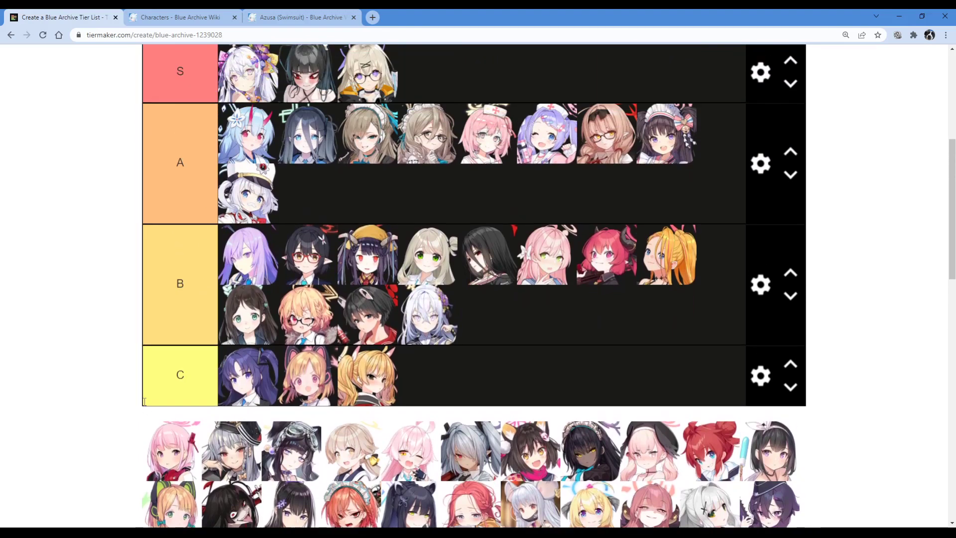
drag(170, 451, 535, 323)
scroll(311, 280, up, 1)
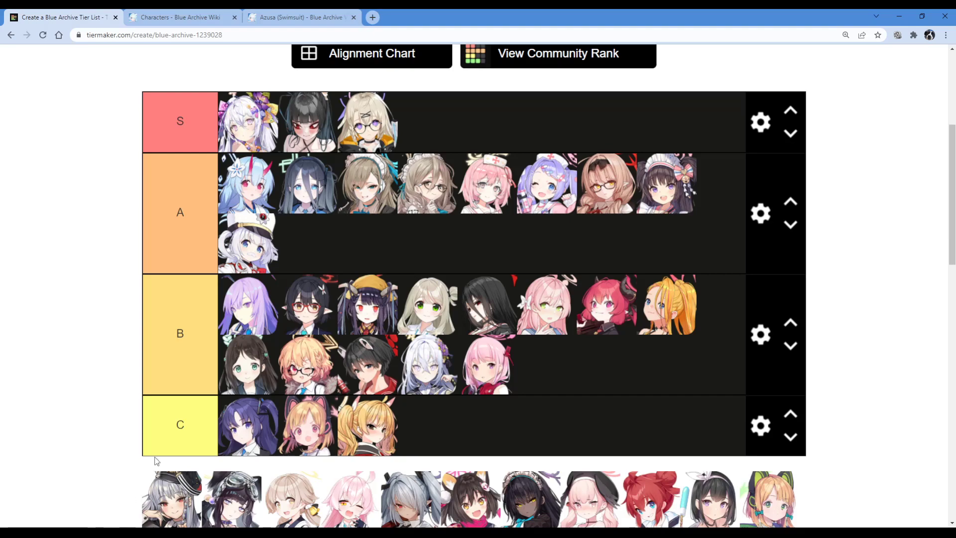
Place Haruna, the silver-haired character with the black cap, at the end of the S tier.
scroll(22, 320, down, 2)
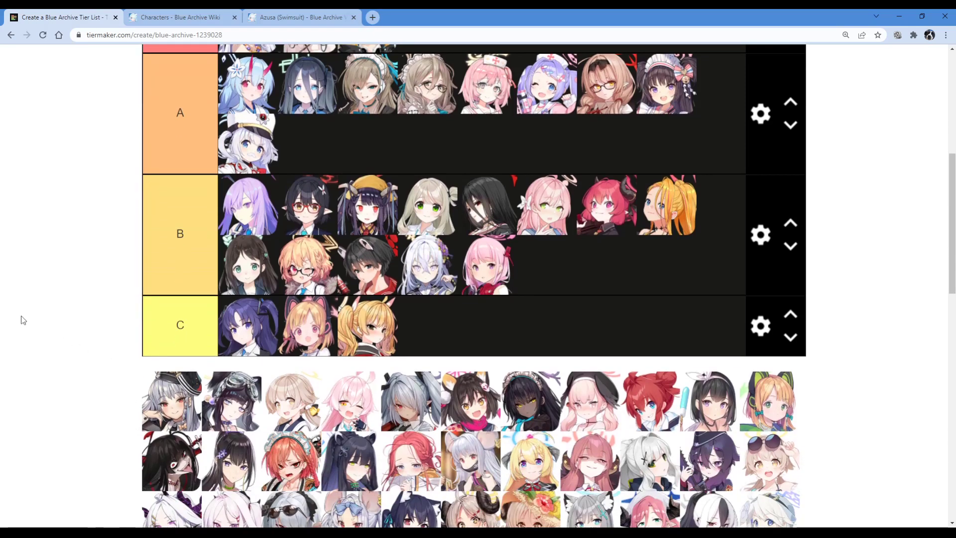
scroll(21, 318, up, 3)
scroll(22, 318, down, 2)
drag(169, 448, 438, 170)
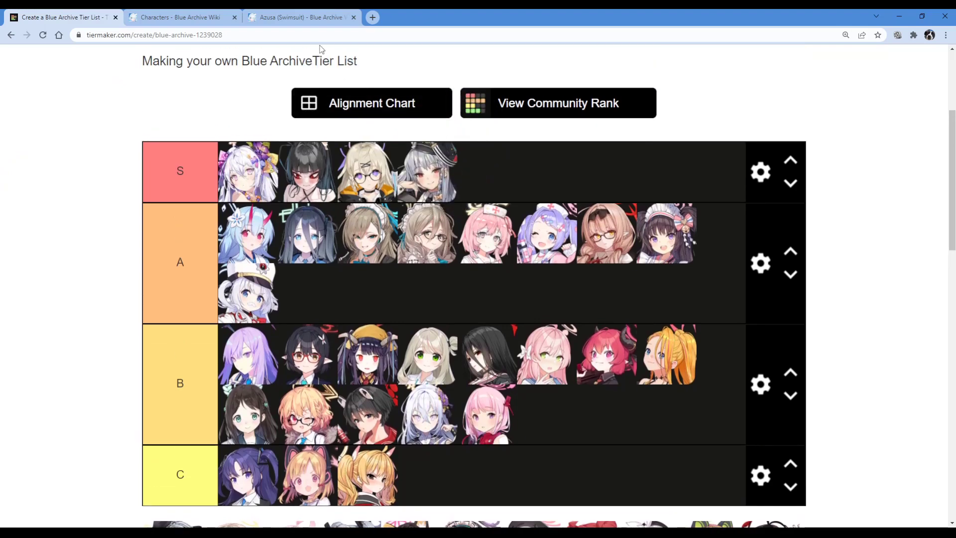
Look up Haruna in the wiki's character list and return to the tier list.
click(177, 17)
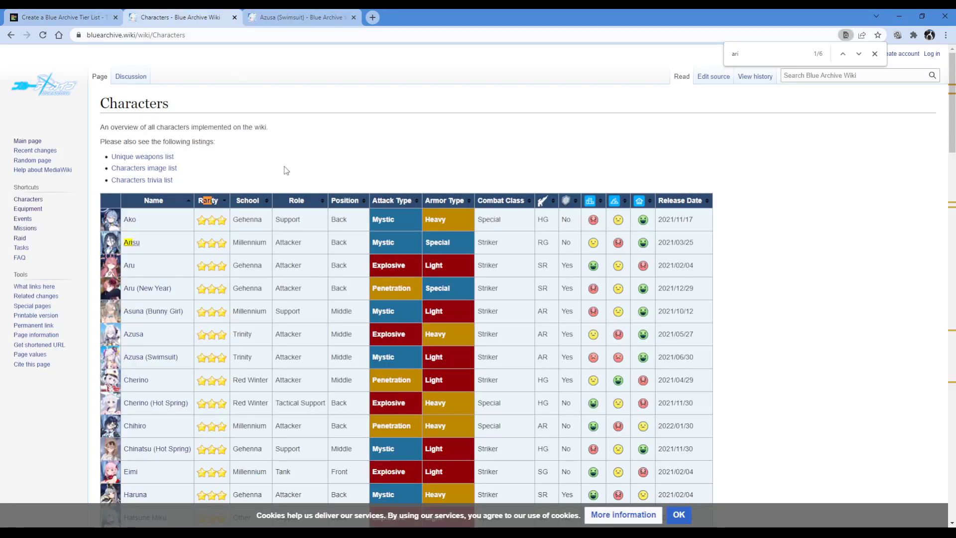
scroll(286, 171, down, 1)
key(ctrl+f)
text(haruna)
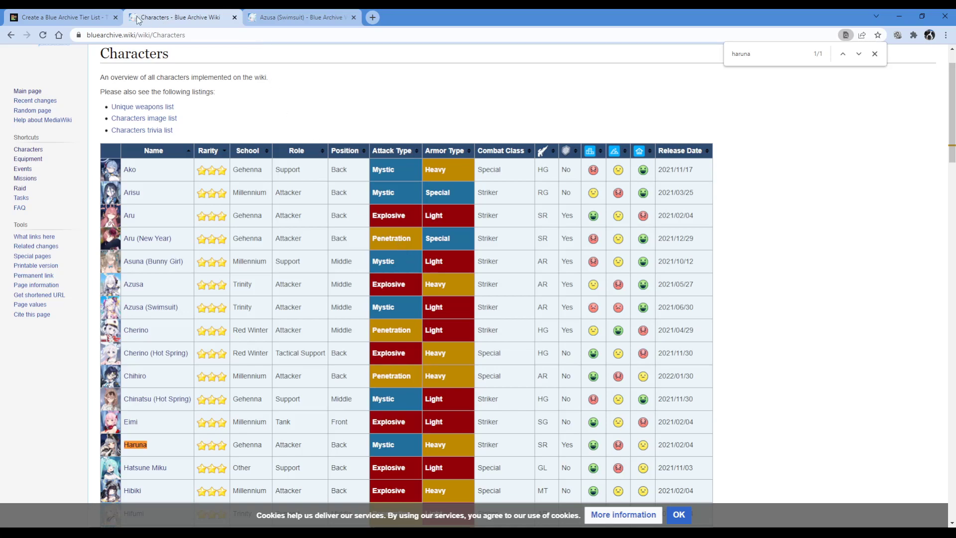
click(78, 14)
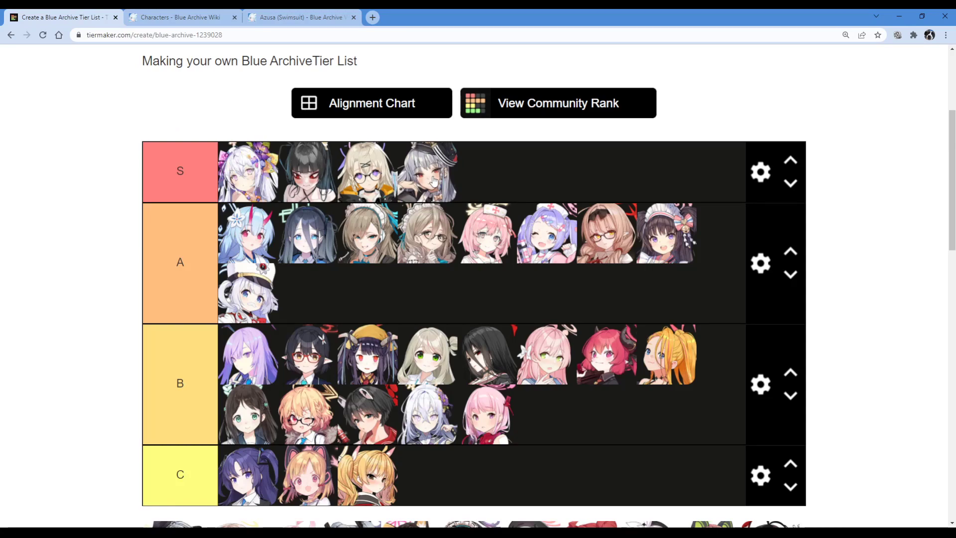
Place Hibiki, the first unranked character with dark hair, at the start of the A tier.
scroll(408, 199, down, 2)
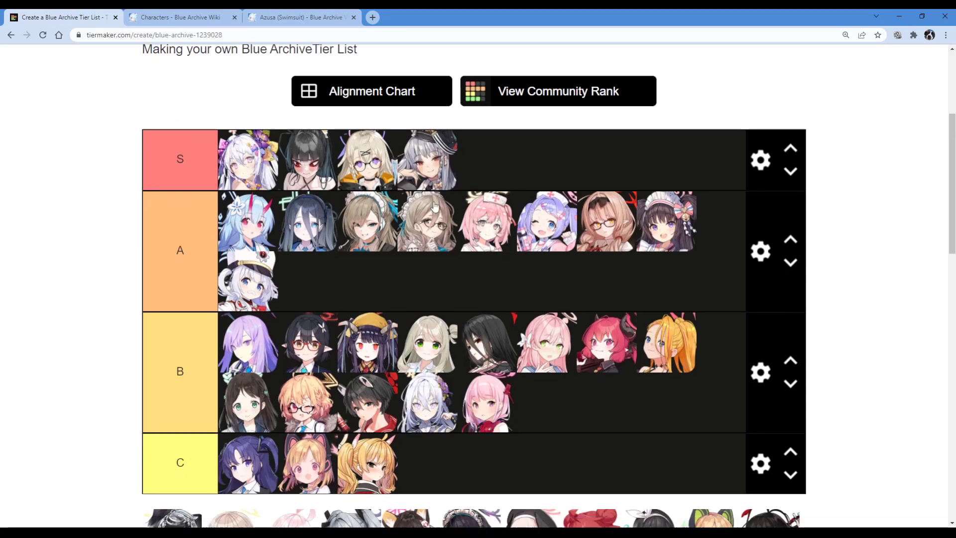
drag(185, 429, 570, 216)
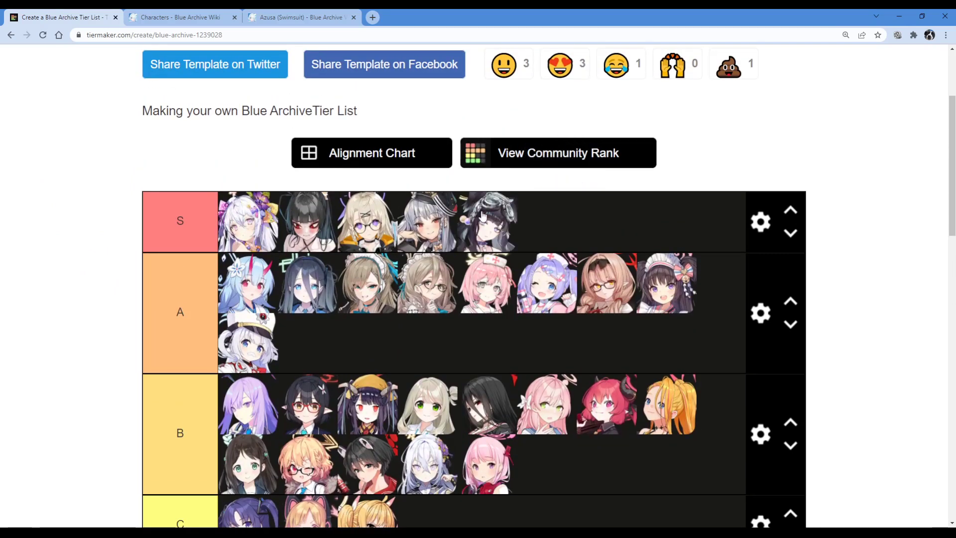
drag(489, 233, 498, 228)
drag(489, 222, 239, 283)
drag(238, 283, 239, 282)
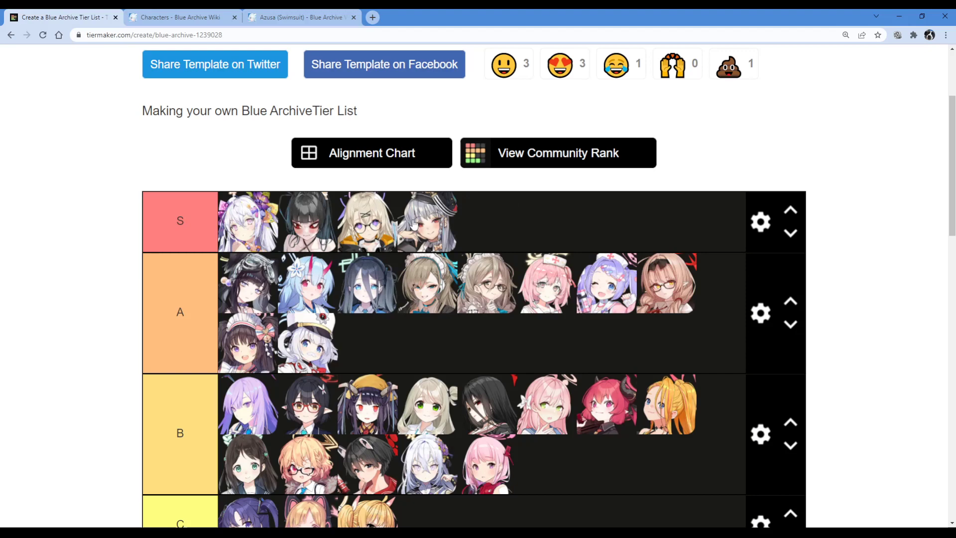
Place Hifumi, the first unranked character, at the start of the C tier.
scroll(459, 223, down, 3)
scroll(466, 234, up, 1)
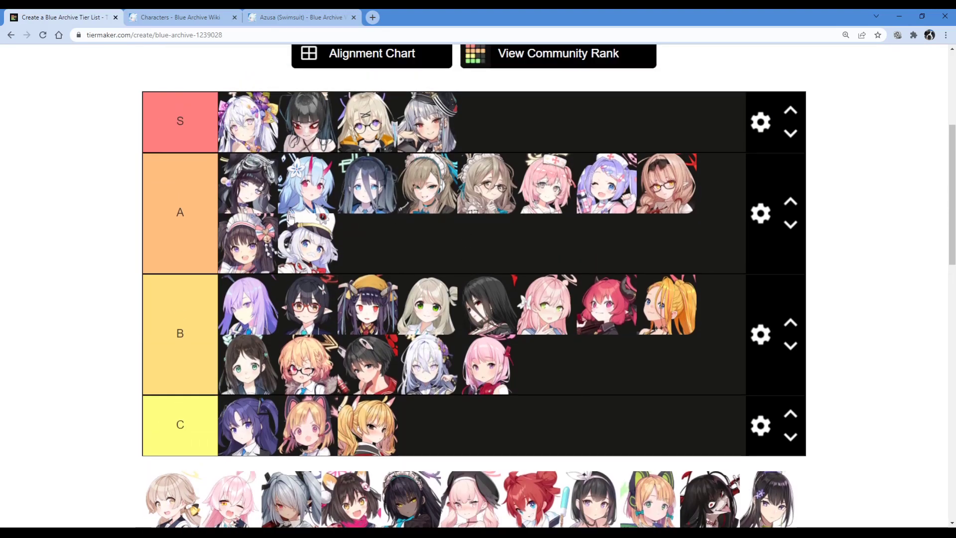
drag(612, 188, 602, 183)
scroll(431, 217, down, 1)
scroll(439, 215, up, 1)
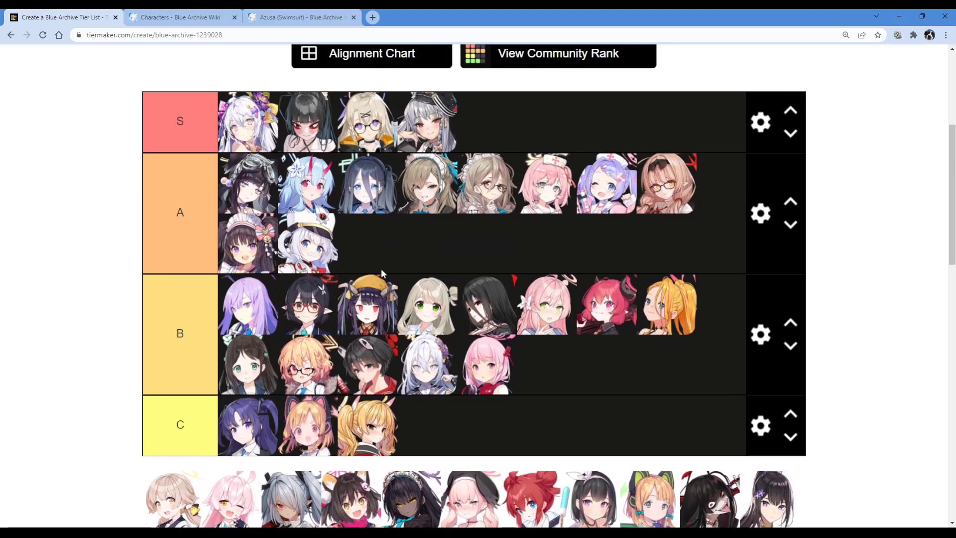
drag(180, 492, 597, 407)
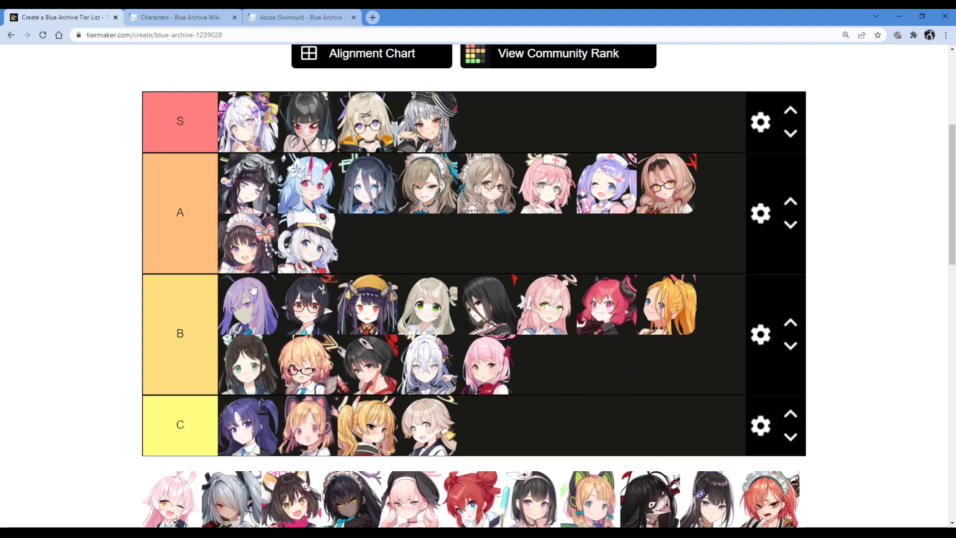
drag(242, 252, 243, 244)
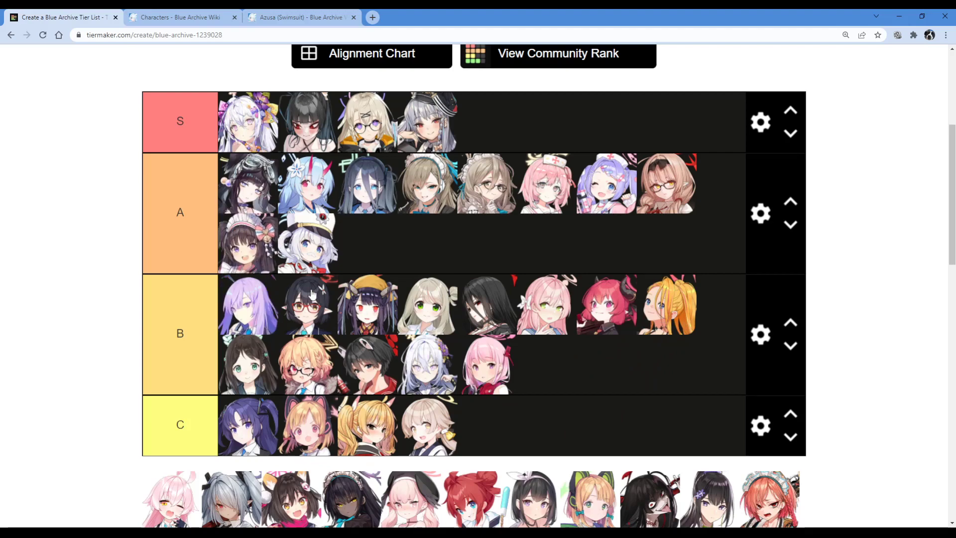
drag(445, 416, 221, 420)
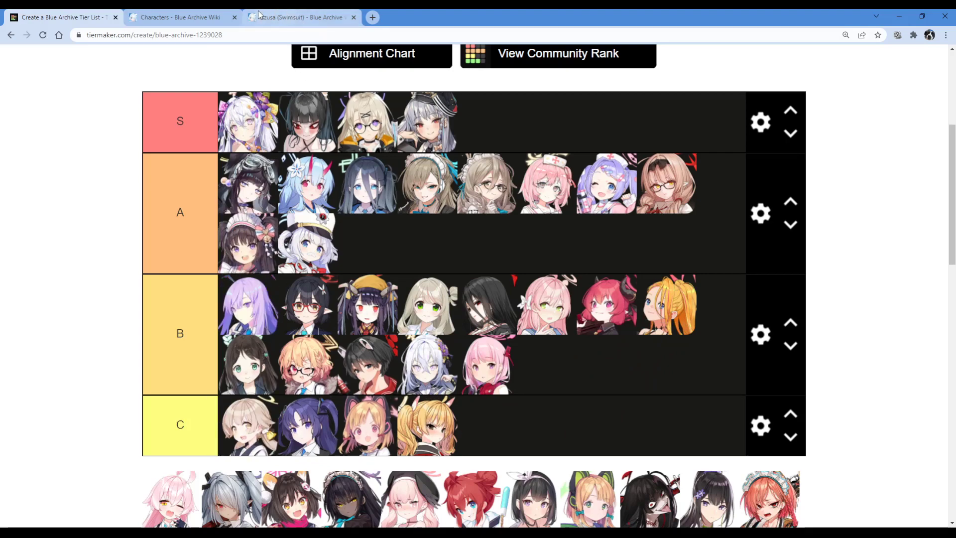
Search the wiki's character list for Hifumi and open her regular version's page in a separate tab.
click(202, 18)
key(ctrl+f)
text(hi)
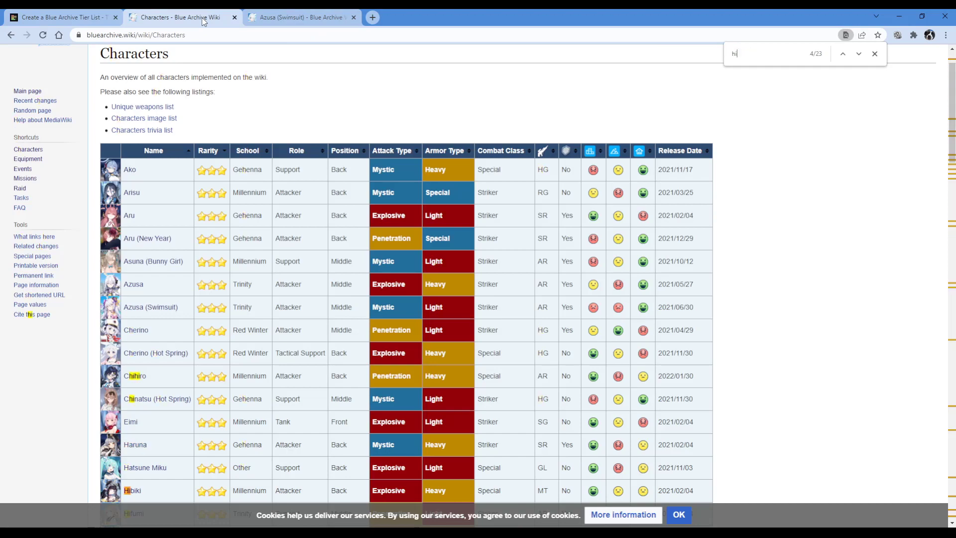
text(fumi)
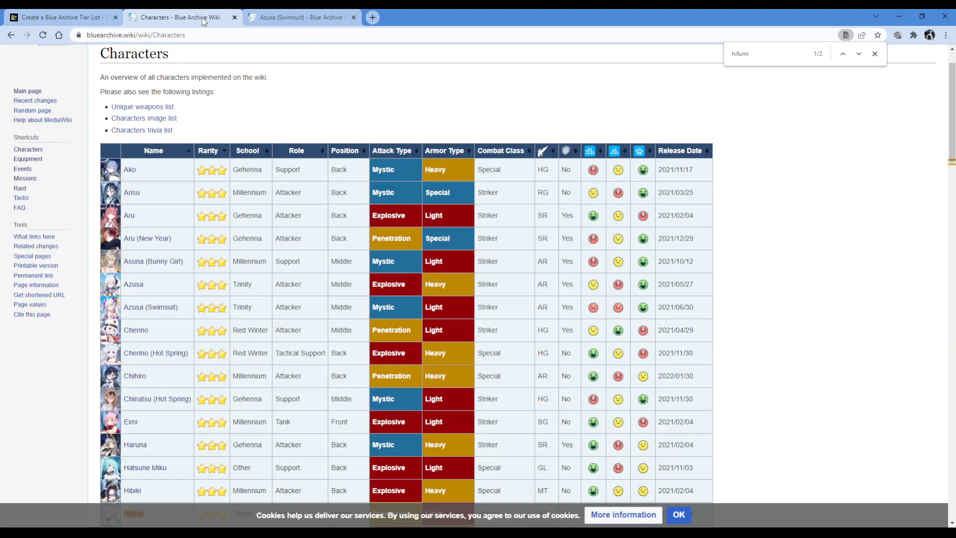
scroll(249, 224, down, 5)
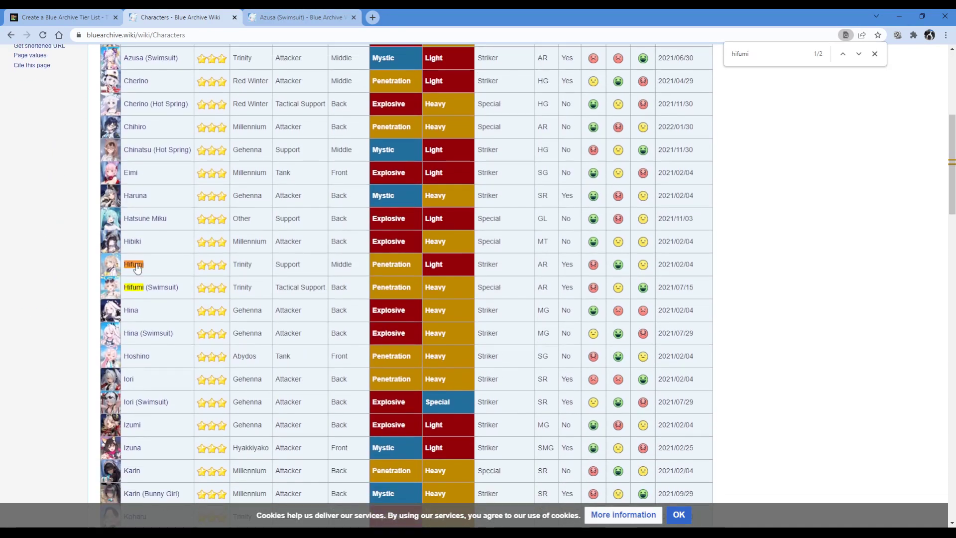
middle_click(136, 267)
click(310, 20)
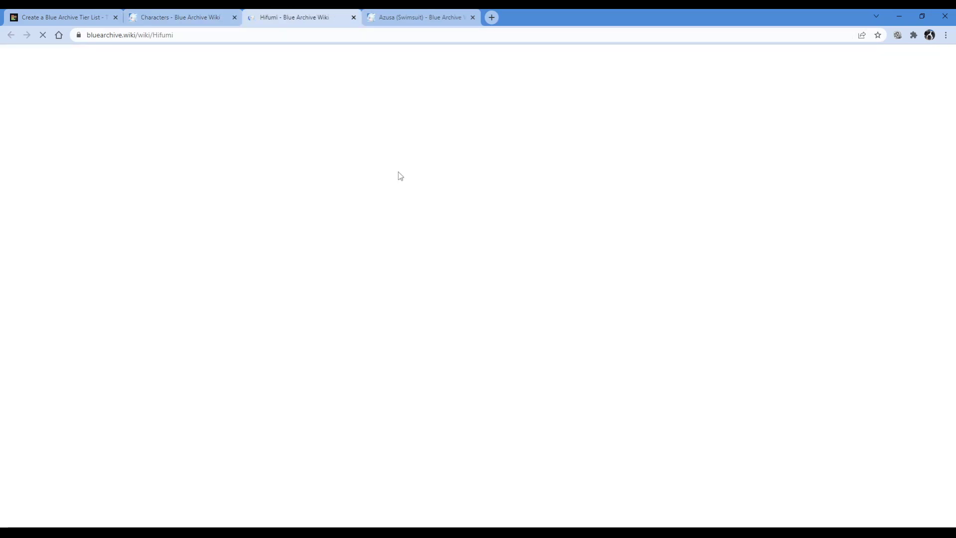
Review how Hifumi is obtained, her stats and her skills, then close her page and return to the tier list.
scroll(406, 178, down, 2)
scroll(406, 178, down, 3)
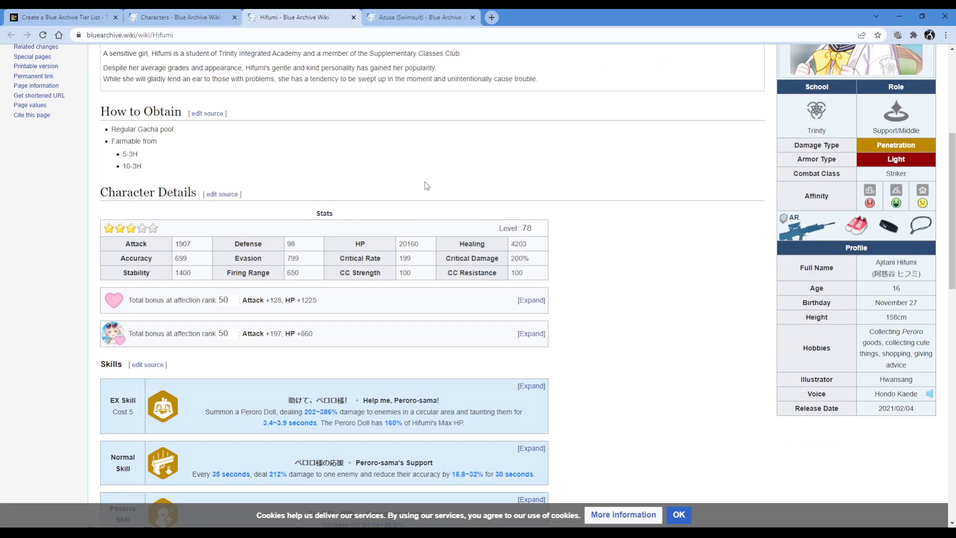
scroll(444, 388, down, 4)
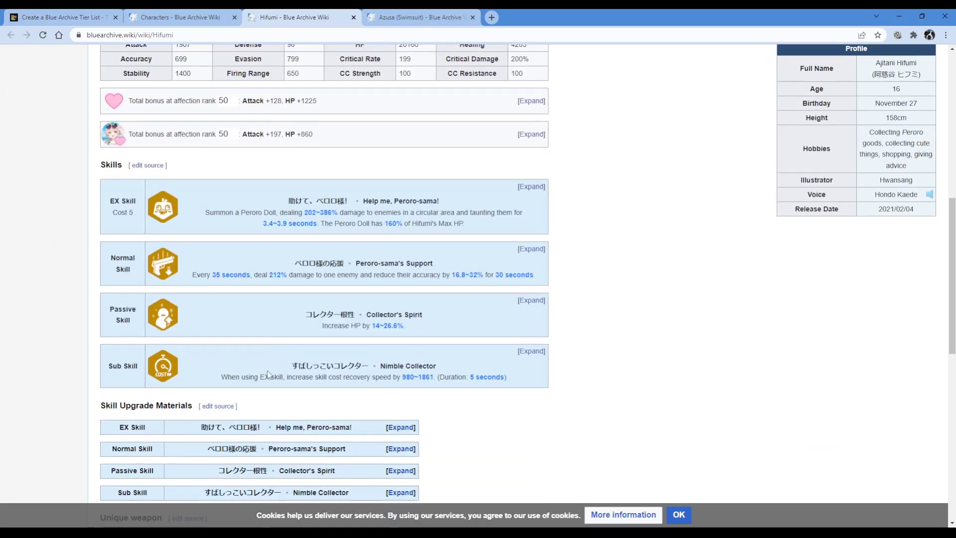
scroll(664, 223, up, 10)
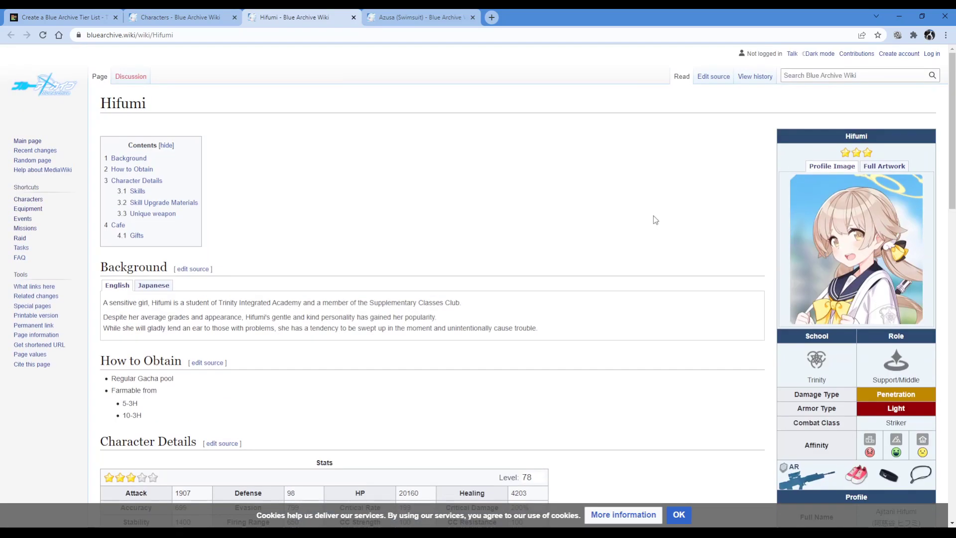
key(ctrl+w)
click(55, 21)
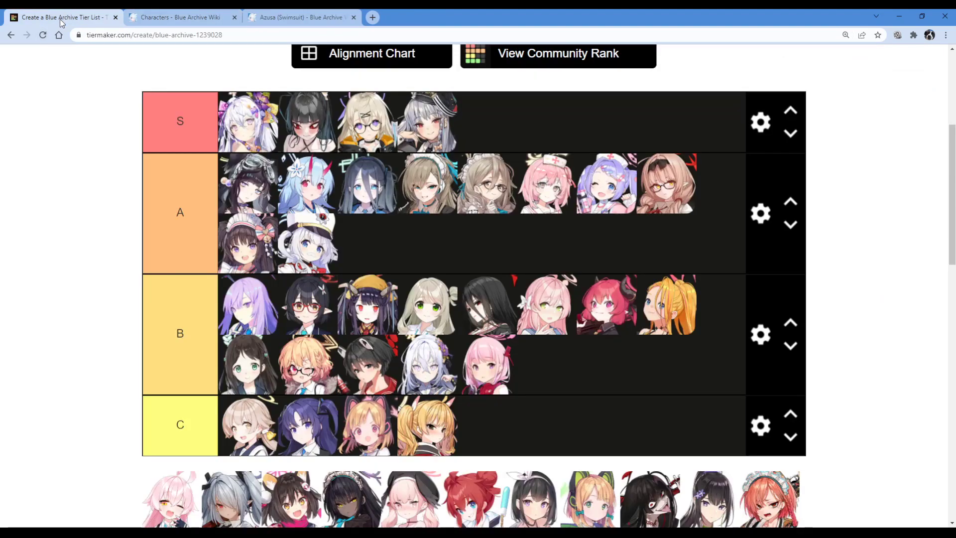
Place Hoshino, the first unranked character with pink hair, in the B tier right after the red-haired horned character.
drag(268, 241, 357, 264)
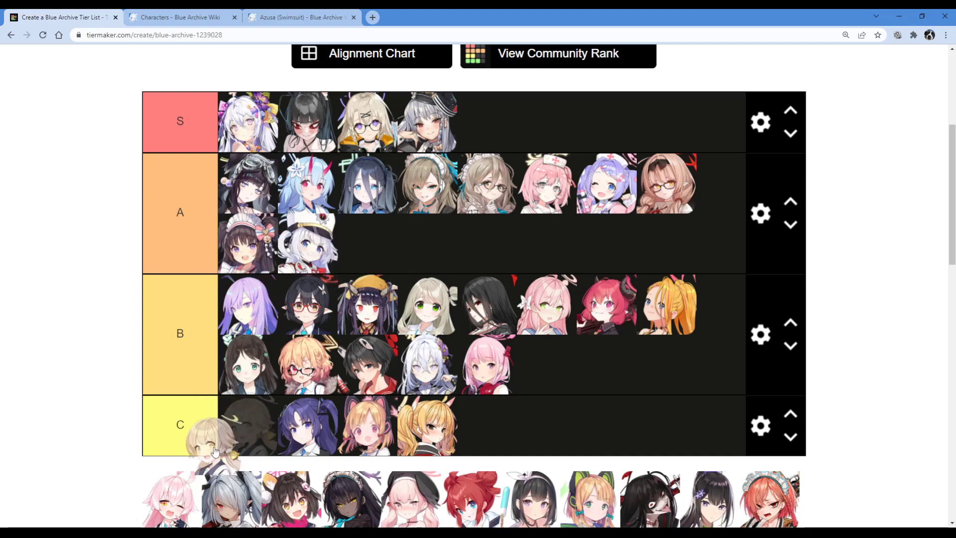
scroll(237, 267, down, 4)
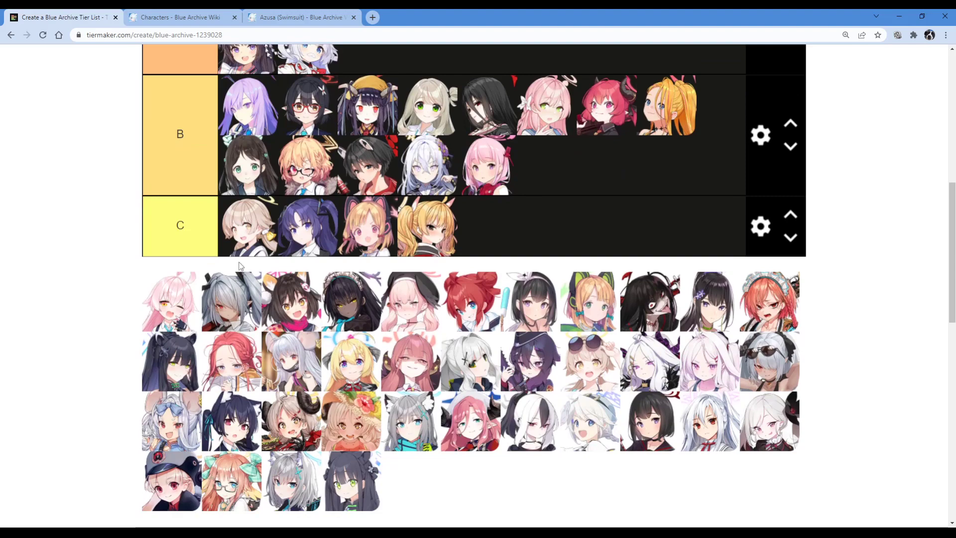
scroll(167, 265, up, 2)
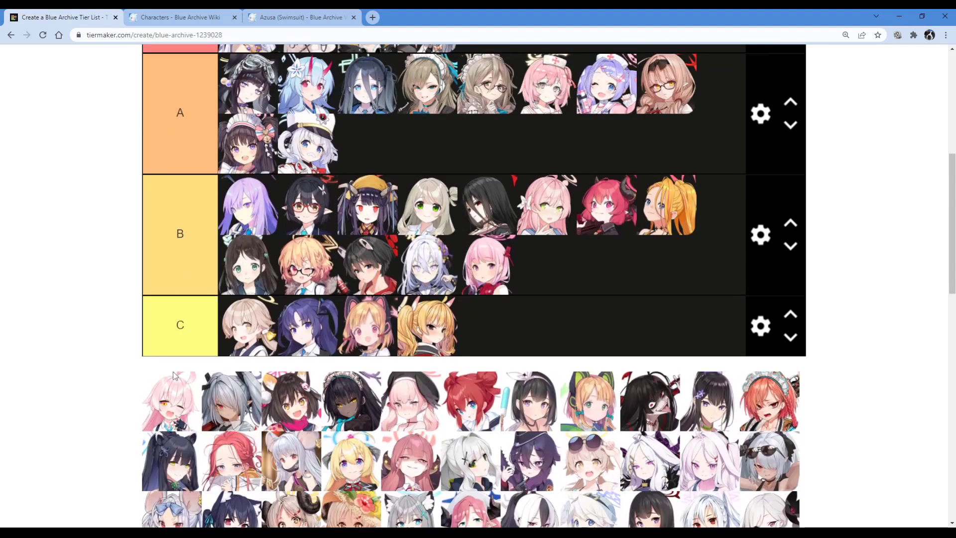
drag(159, 411, 668, 305)
scroll(19, 199, up, 2)
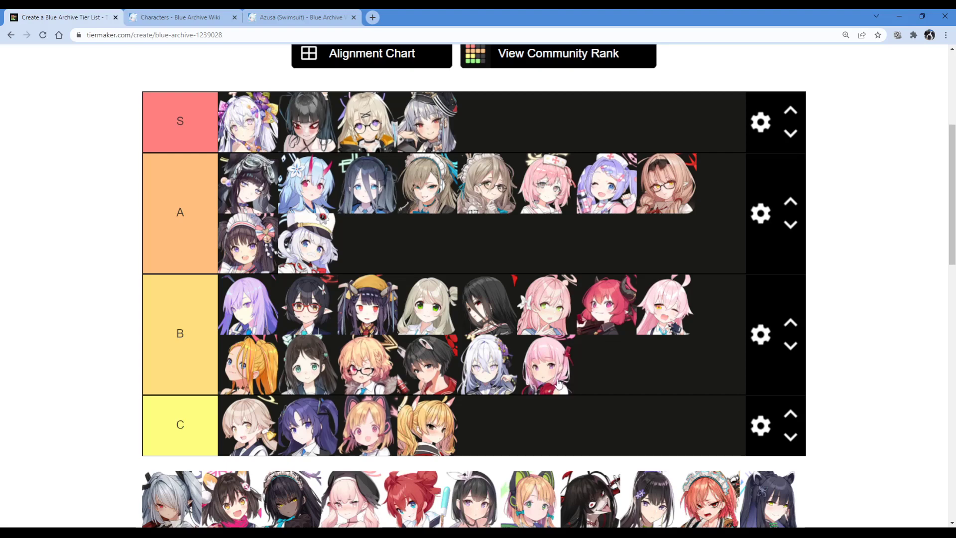
drag(670, 309, 643, 306)
mouse_move(548, 371)
mouse_down()
mouse_move(554, 388)
mouse_move(552, 379)
mouse_up()
Place Iori, the silver-haired first unranked character, second in the A tier, right after Hibiki.
scroll(703, 384, down, 3)
scroll(393, 337, up, 2)
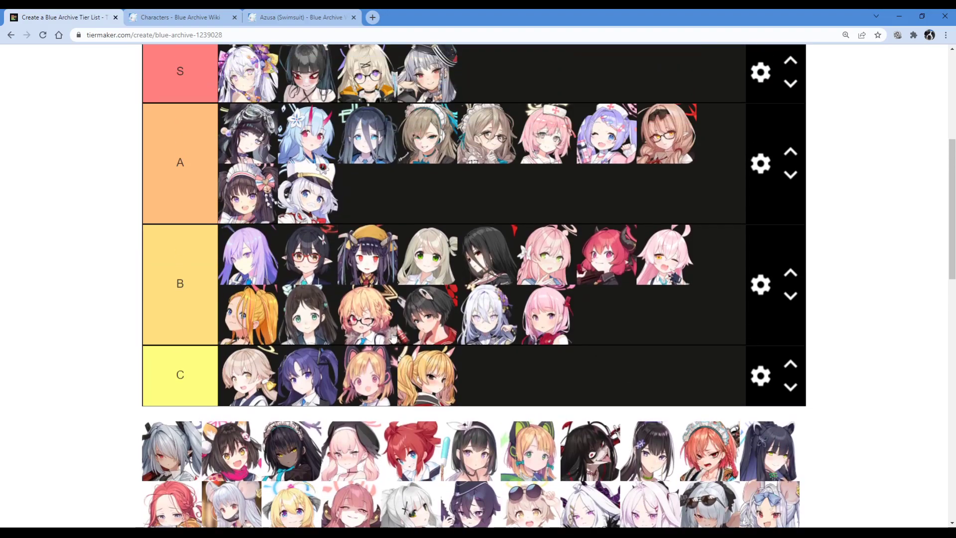
drag(174, 449, 313, 331)
scroll(70, 124, up, 4)
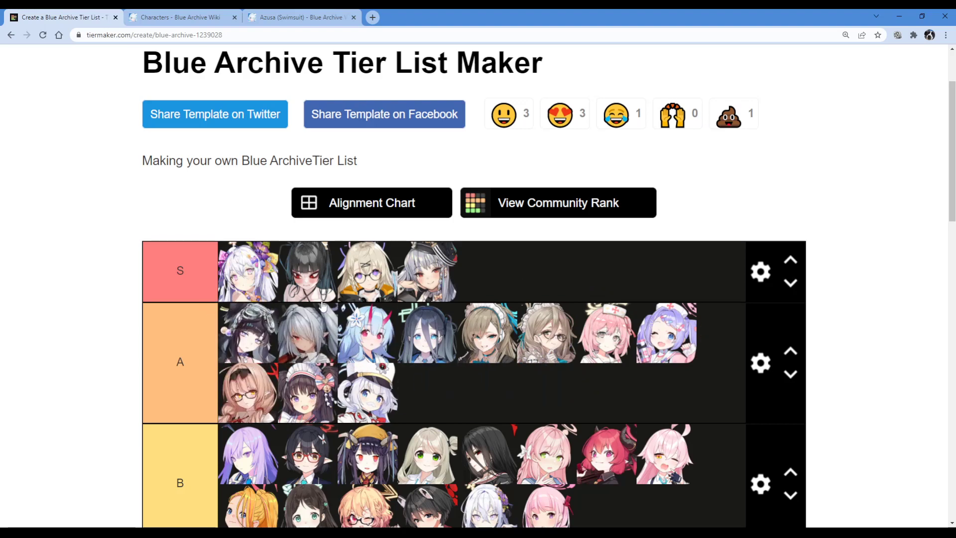
Open Iori's page from the wiki's character list and close the Azusa (Swimsuit) page.
click(203, 13)
scroll(295, 164, down, 1)
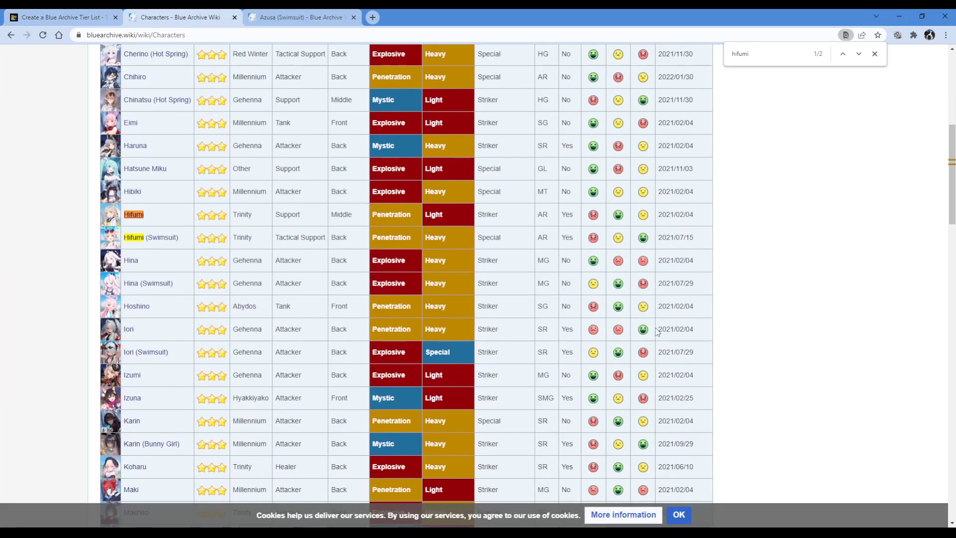
scroll(647, 331, down, 1)
middle_click(129, 280)
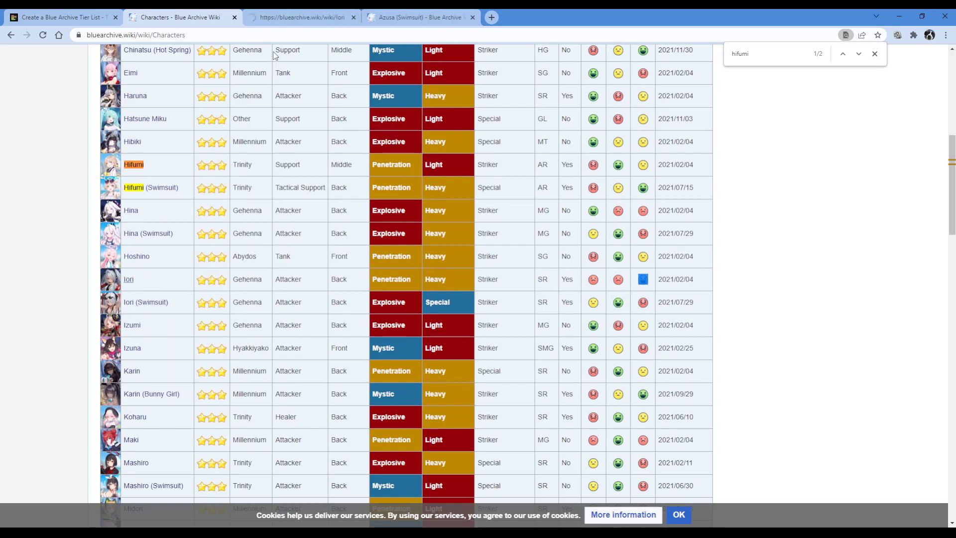
key(ctrl+Tab)
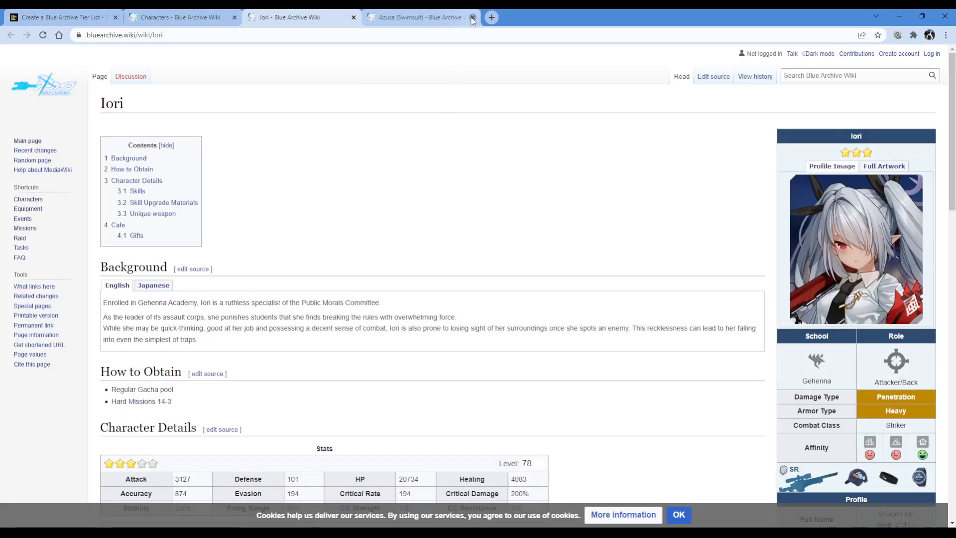
click(473, 18)
Examine Iori's stats and her EX, normal, passive and sub skills, then close her page and return to the tier list.
scroll(429, 149, down, 7)
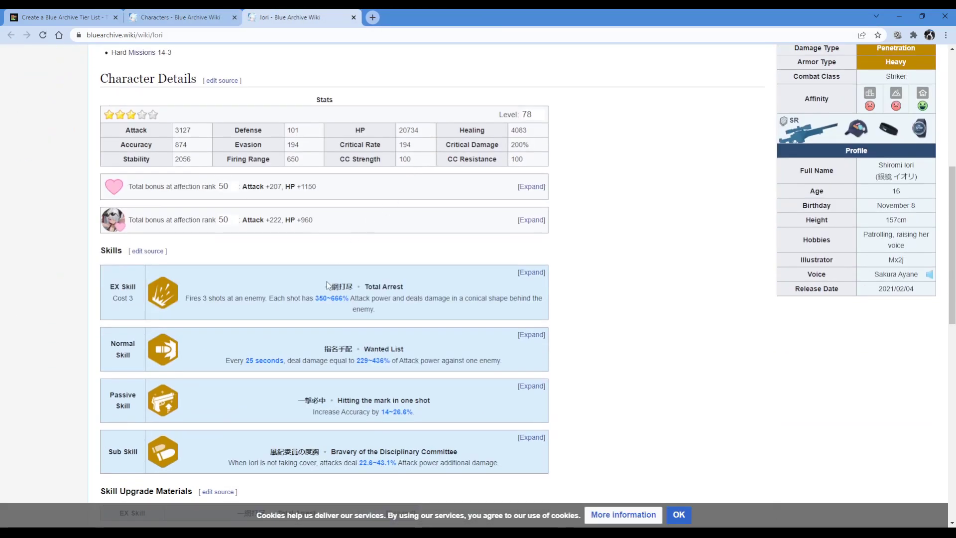
drag(327, 284, 449, 280)
scroll(357, 318, down, 4)
click(453, 246)
scroll(453, 246, up, 3)
drag(332, 299, 454, 312)
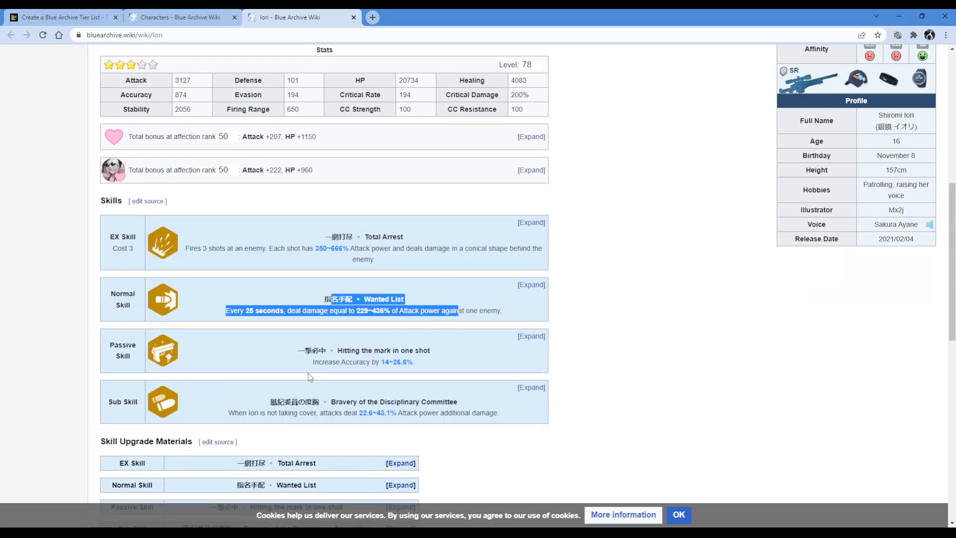
click(456, 347)
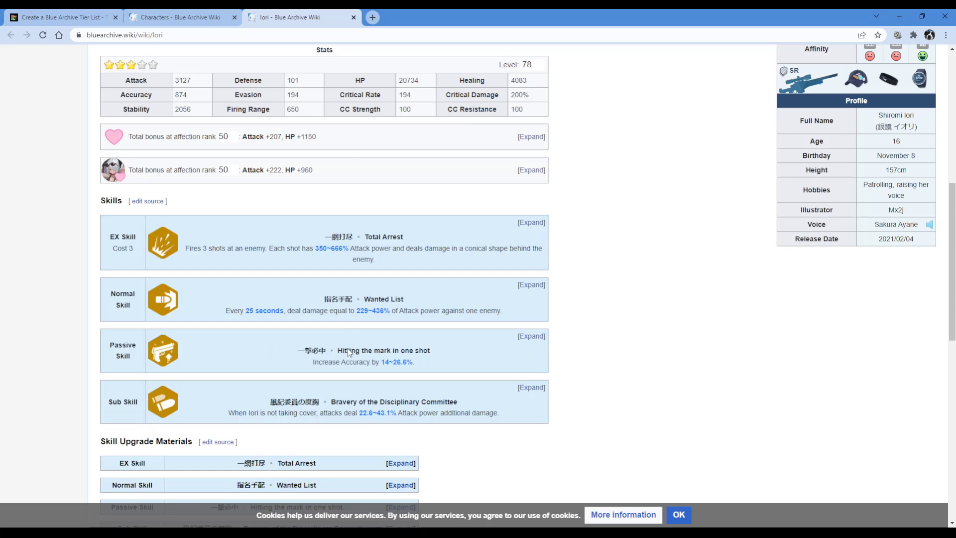
scroll(626, 301, up, 2)
scroll(379, 327, down, 3)
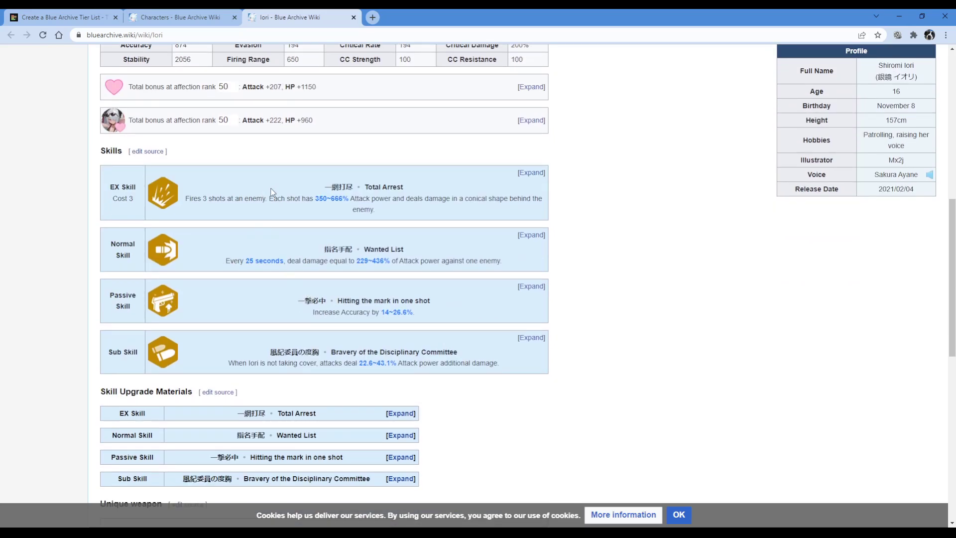
drag(324, 194, 426, 196)
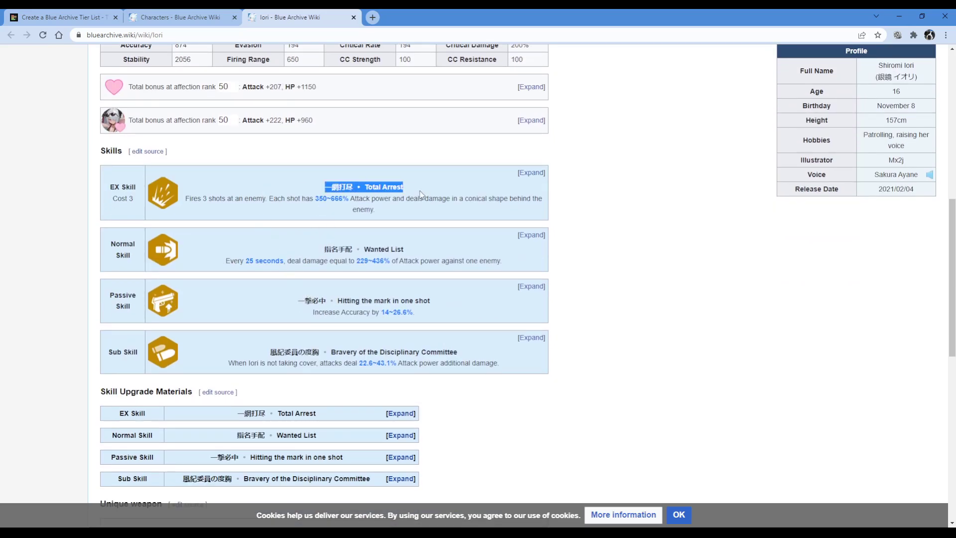
click(382, 181)
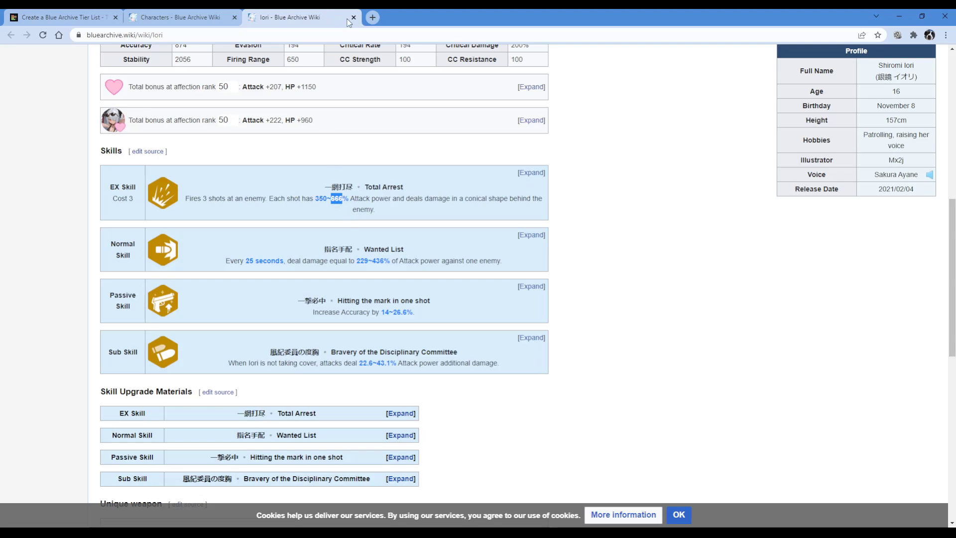
click(353, 18)
click(74, 15)
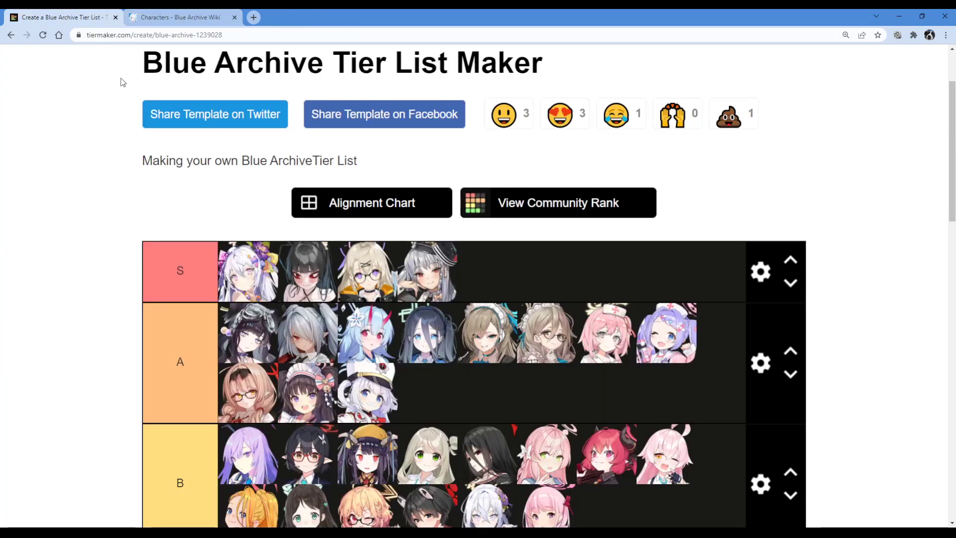
Place Izuna, the first unranked character with fox ears, second in the A tier, right after Hibiki.
scroll(100, 273, down, 5)
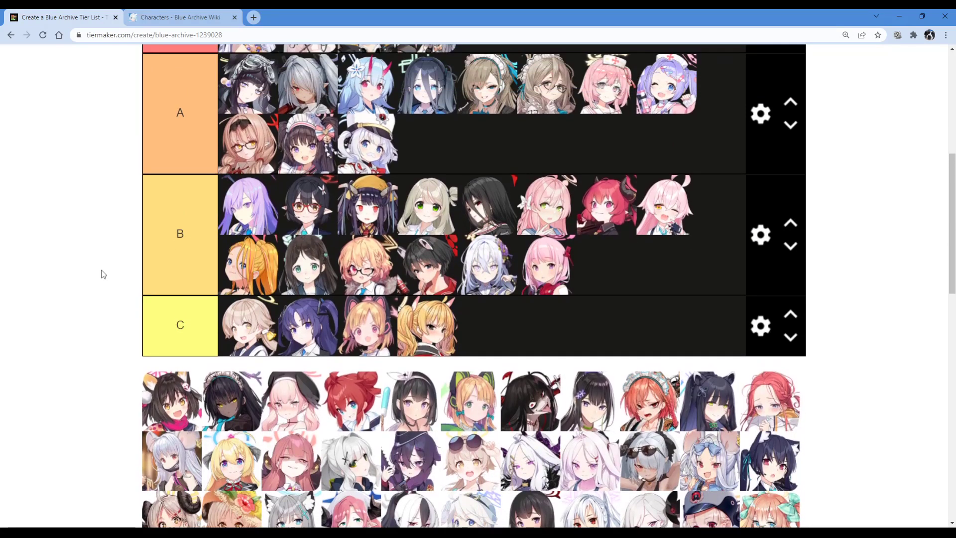
scroll(101, 292, up, 1)
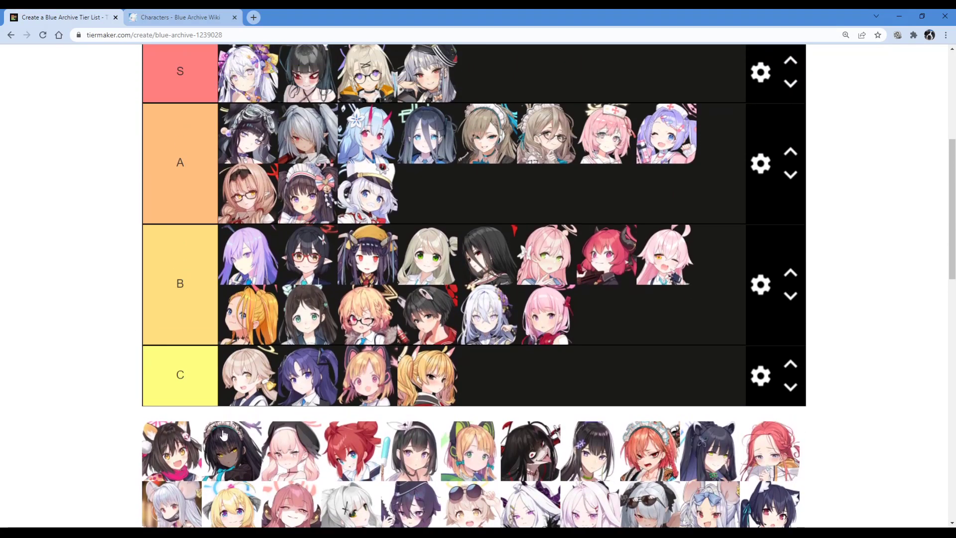
drag(219, 451, 223, 432)
drag(164, 442, 313, 242)
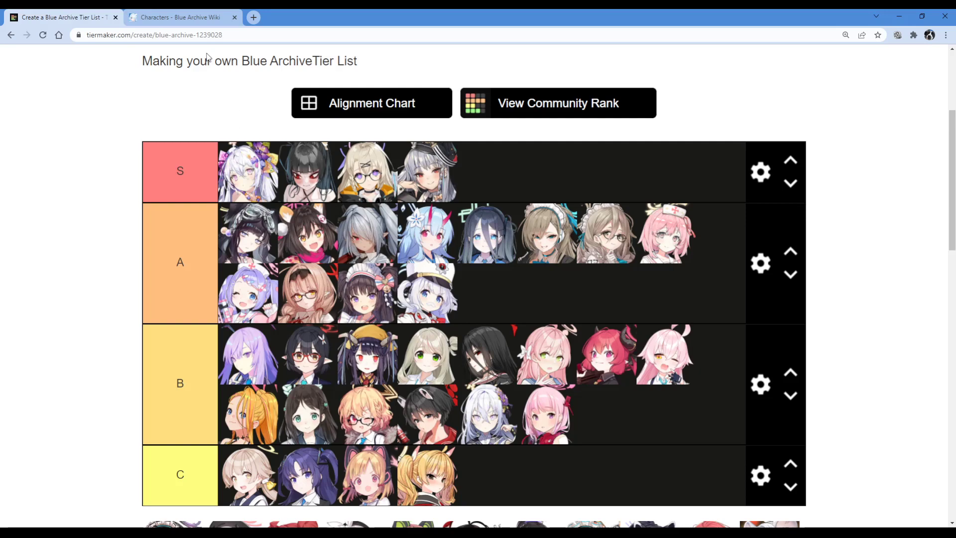
Search the wiki's character list for "izuna", then return to the tier list and review the current rankings.
click(209, 17)
key(ctrl+f)
text(izuna)
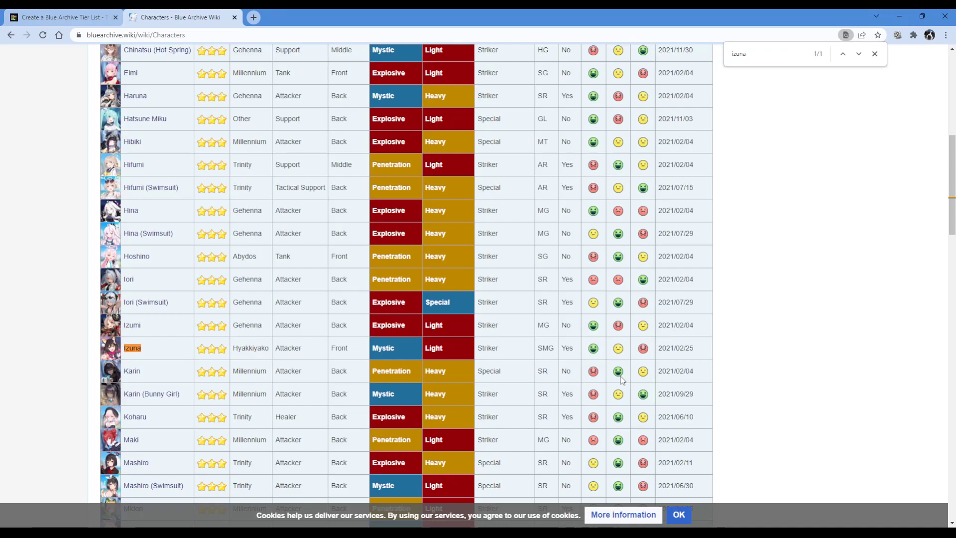
click(45, 18)
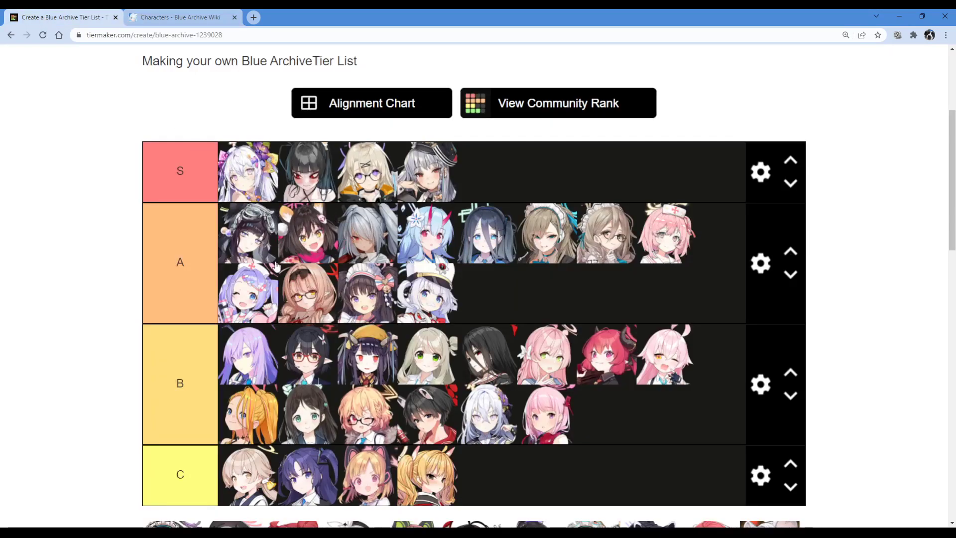
scroll(261, 257, down, 3)
scroll(252, 261, up, 3)
scroll(250, 262, down, 4)
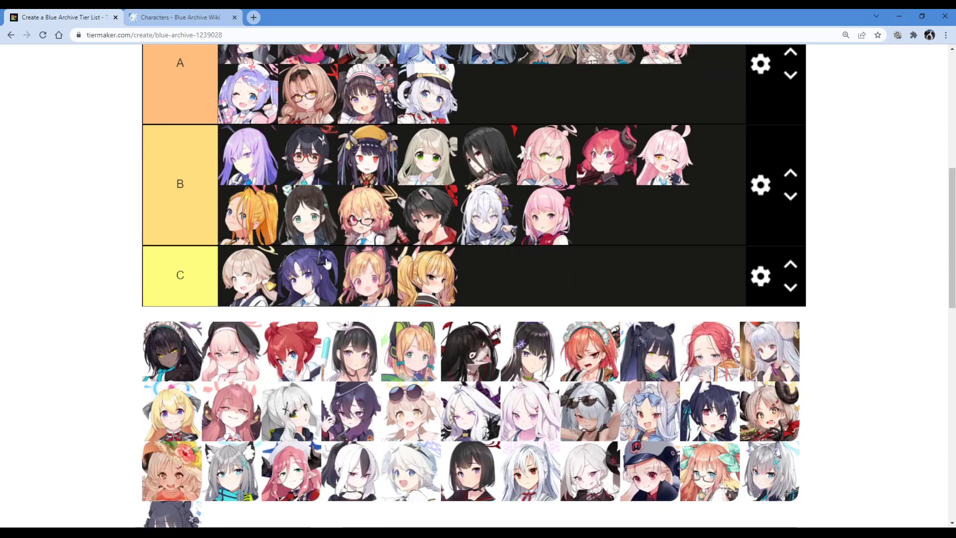
scroll(331, 274, up, 2)
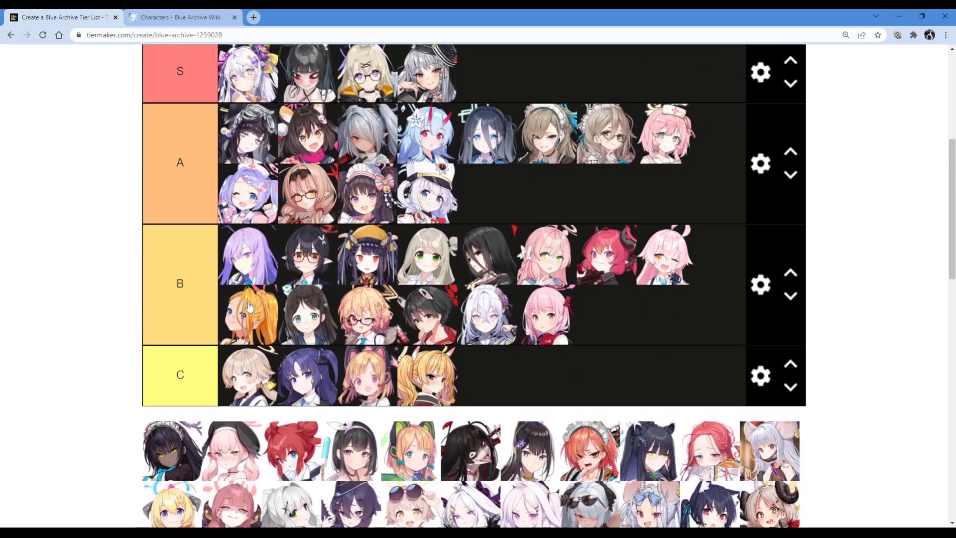
Open Izuna's page from the wiki's character list and read her background.
click(179, 17)
middle_click(133, 348)
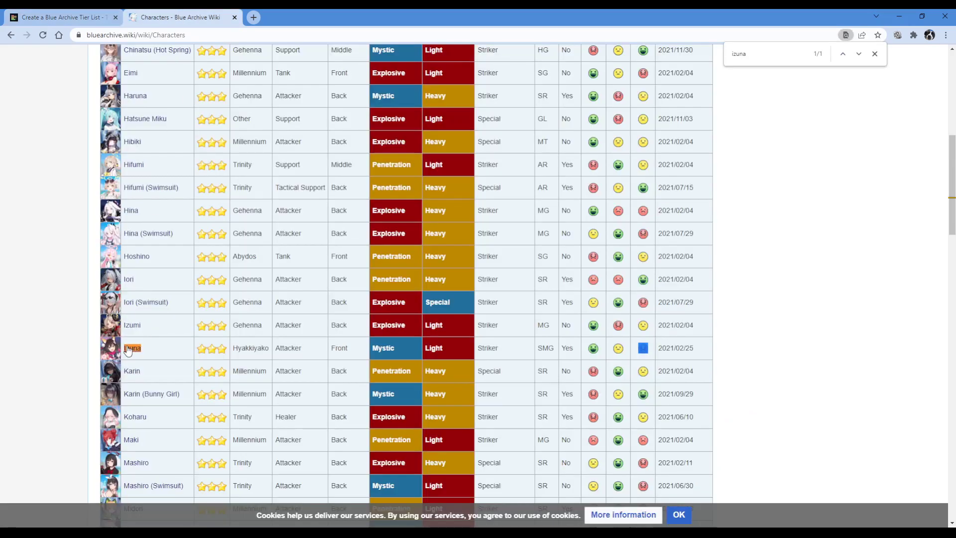
click(302, 17)
scroll(259, 175, down, 9)
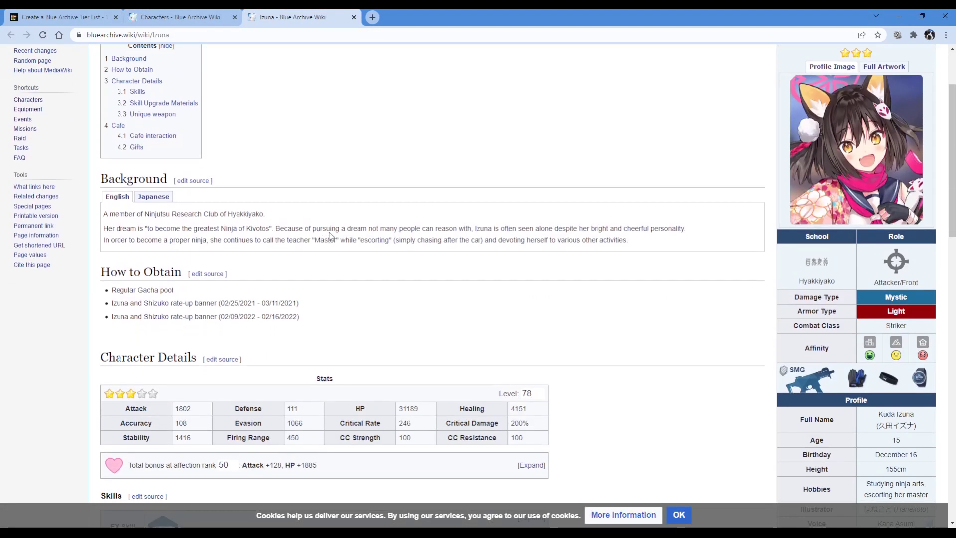
drag(248, 234, 465, 233)
click(417, 220)
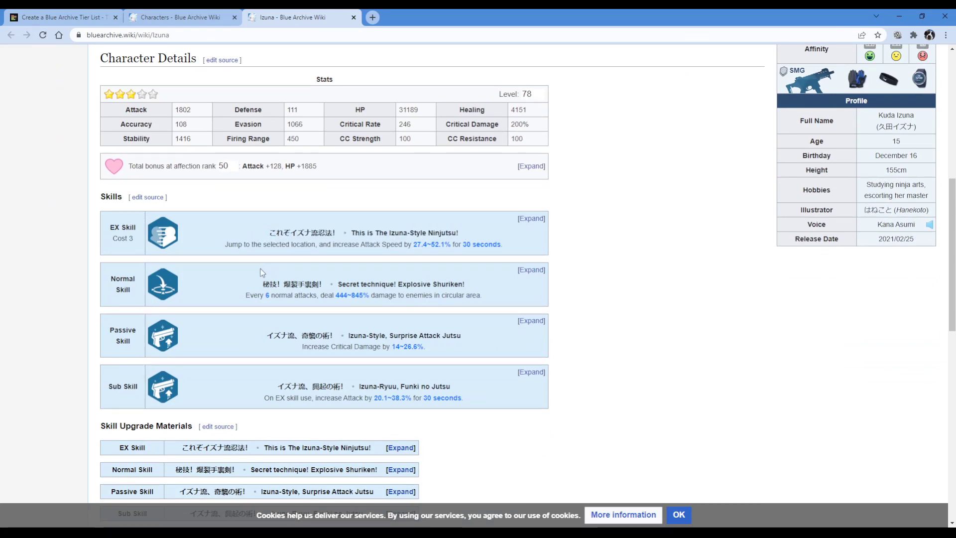
Examine Izuna's EX, normal and sub skills, comparing the attack speed, attack and damage percentages.
triple_click(277, 280)
click(491, 284)
drag(491, 284, 264, 282)
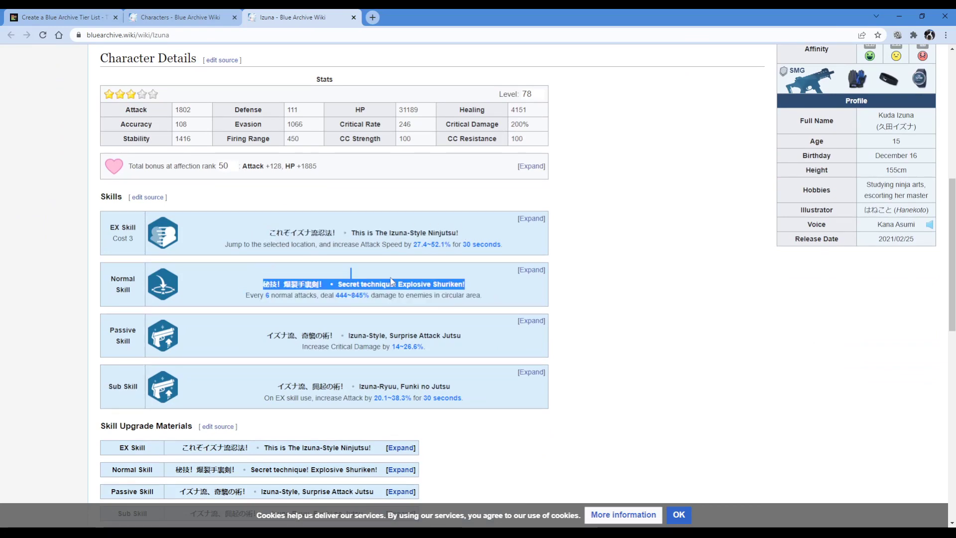
drag(247, 295, 482, 293)
click(346, 282)
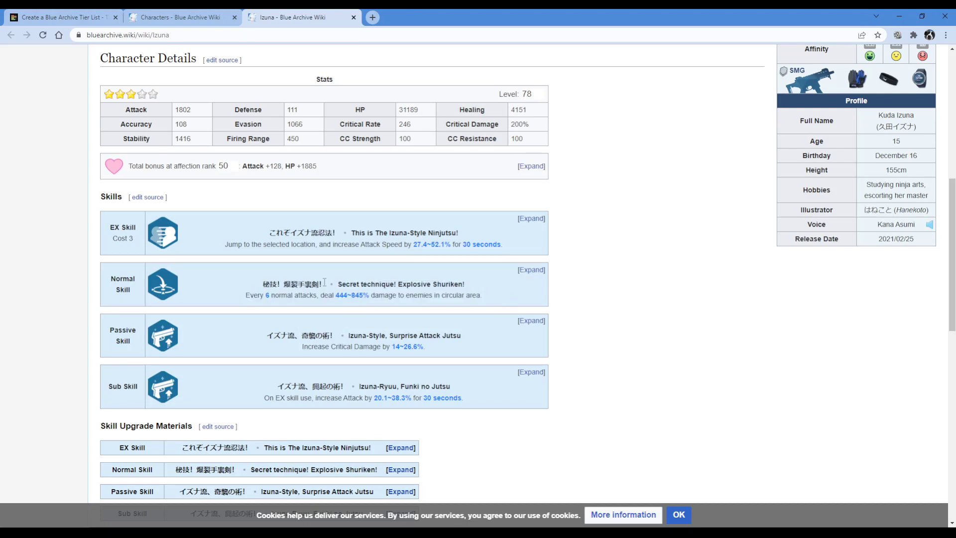
drag(247, 282, 512, 301)
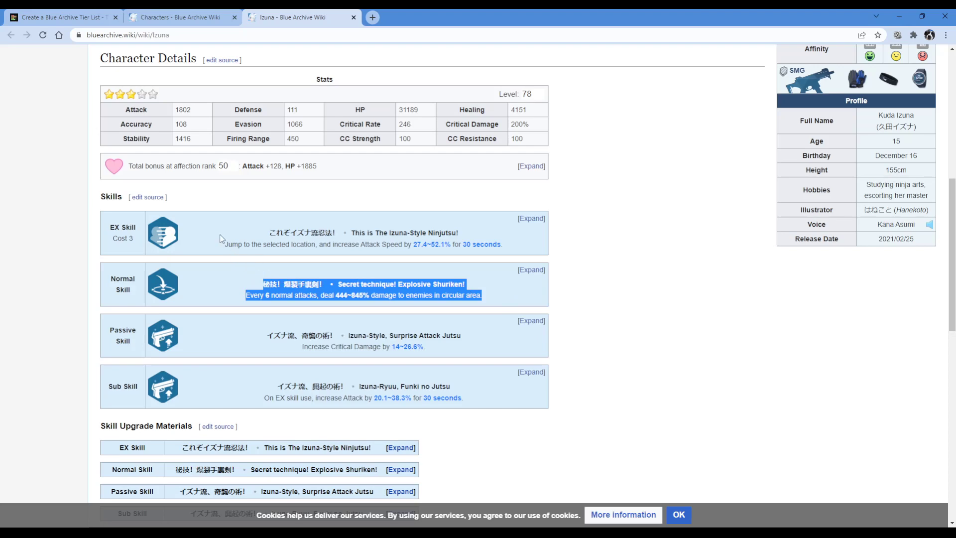
drag(503, 247, 187, 227)
drag(476, 400, 261, 388)
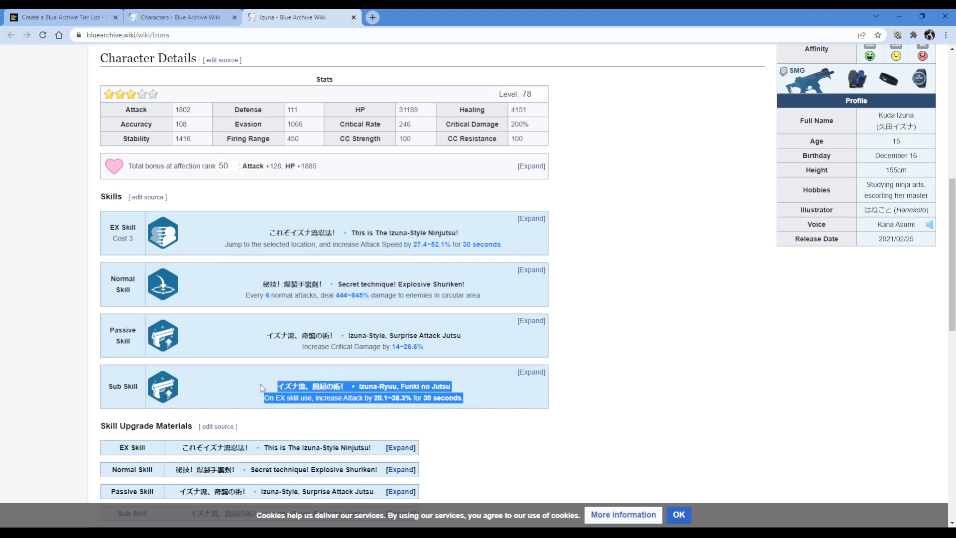
click(320, 382)
drag(240, 231, 521, 258)
drag(282, 383, 464, 406)
drag(221, 287, 527, 299)
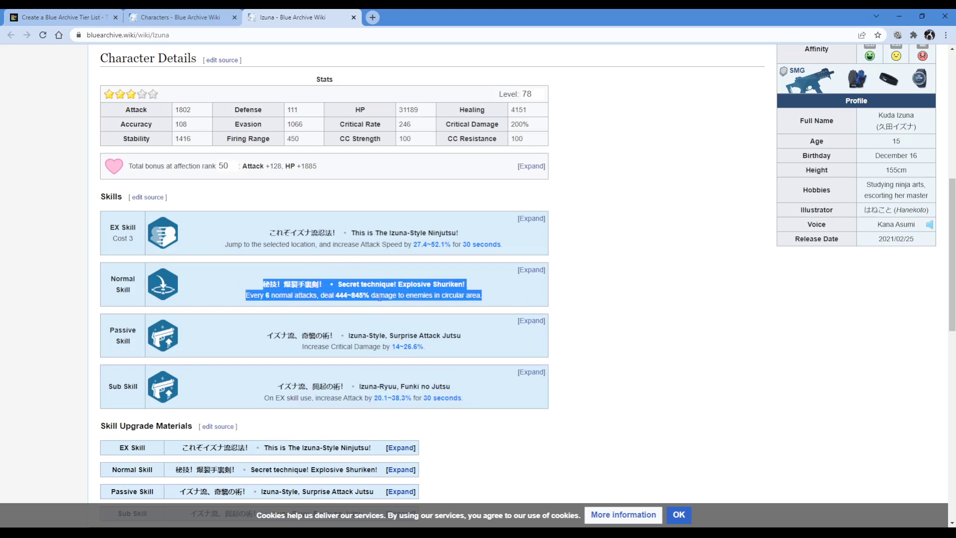
click(314, 293)
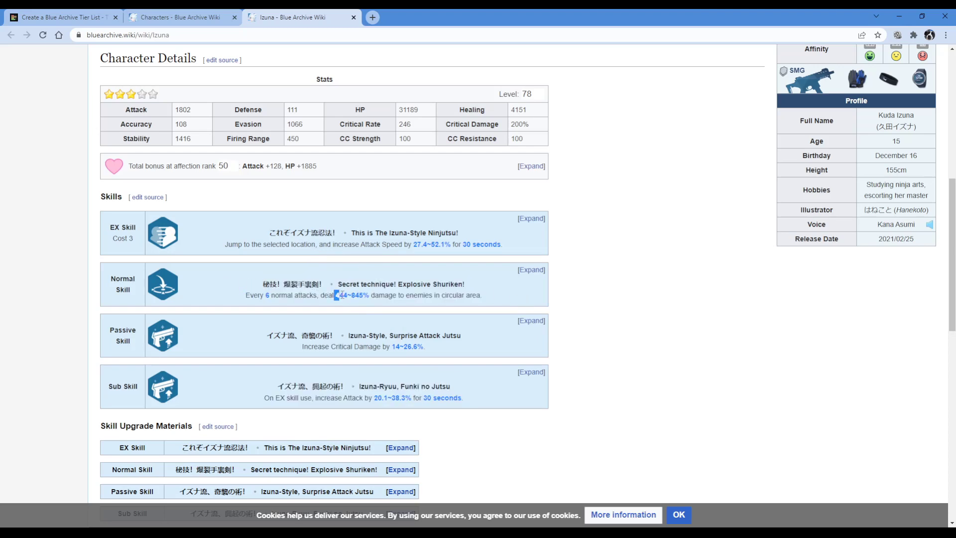
drag(342, 295, 370, 294)
drag(367, 399, 419, 398)
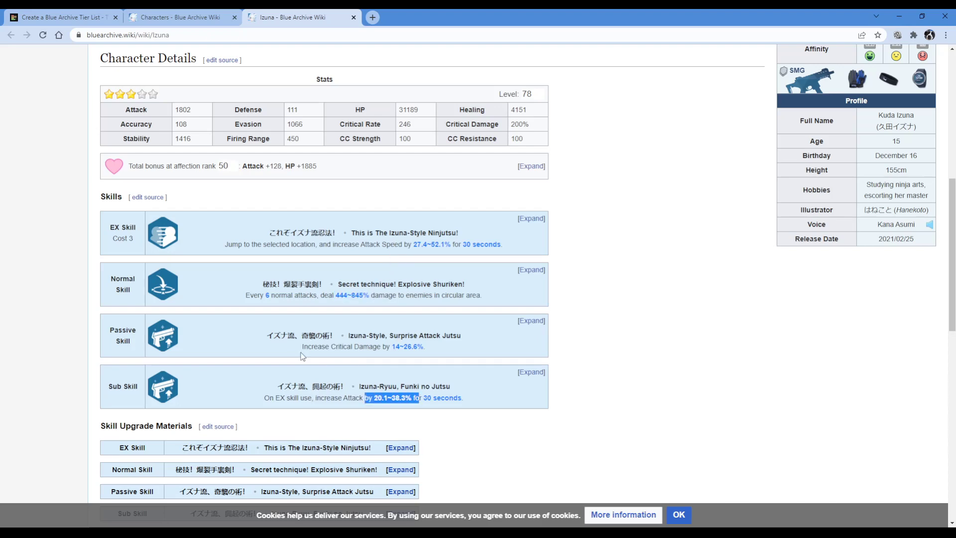
click(291, 294)
drag(339, 296, 379, 300)
click(369, 299)
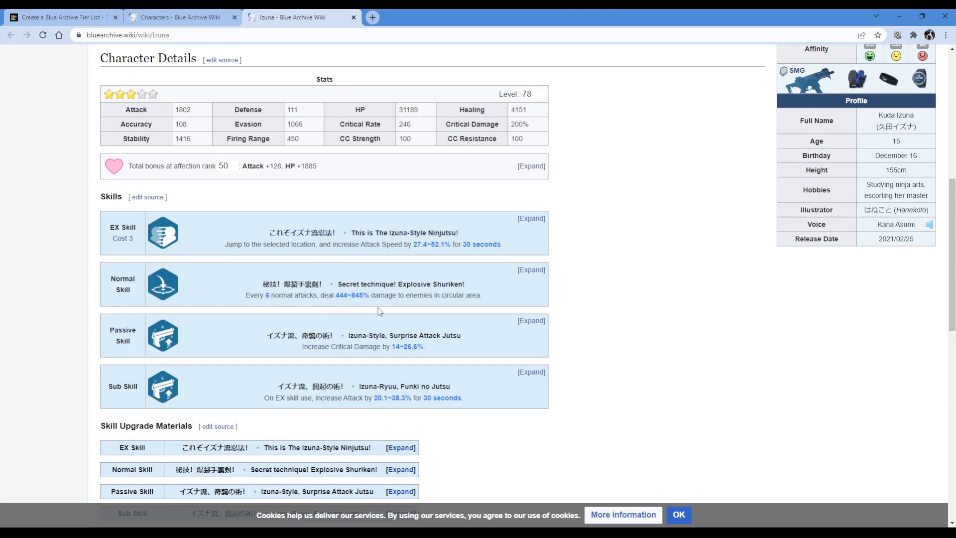
Examine Izuna's passive skill and critical rate, then close her page and return to the tier list.
drag(447, 344, 209, 323)
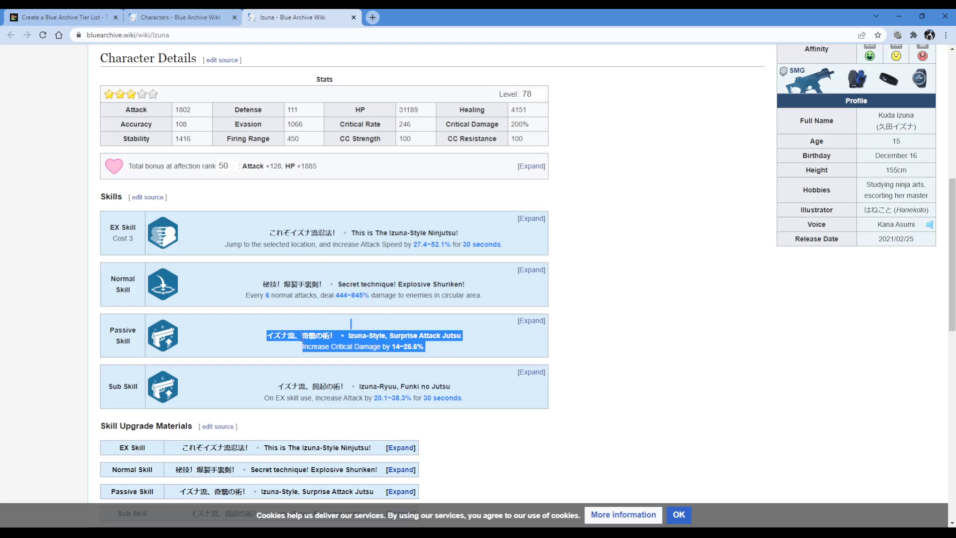
click(300, 337)
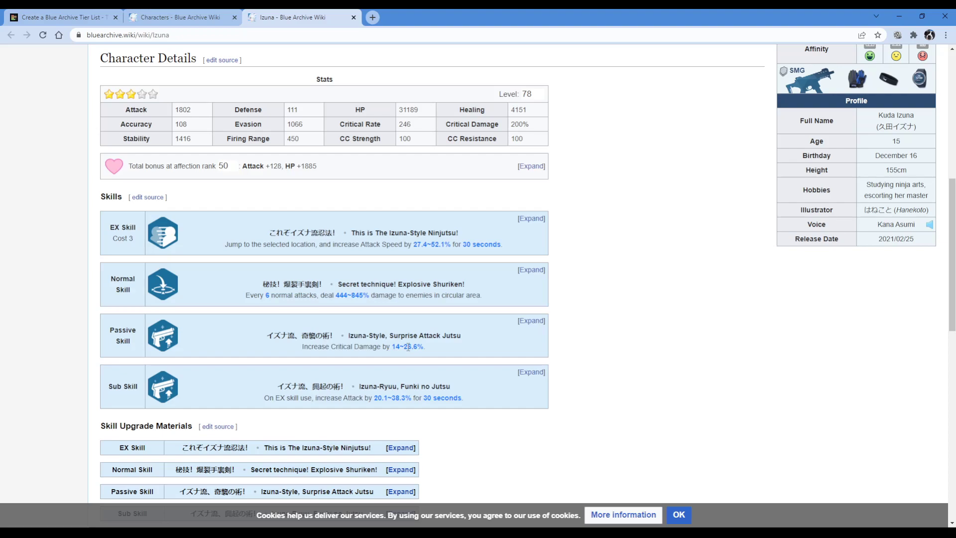
drag(426, 347, 232, 339)
scroll(244, 338, up, 6)
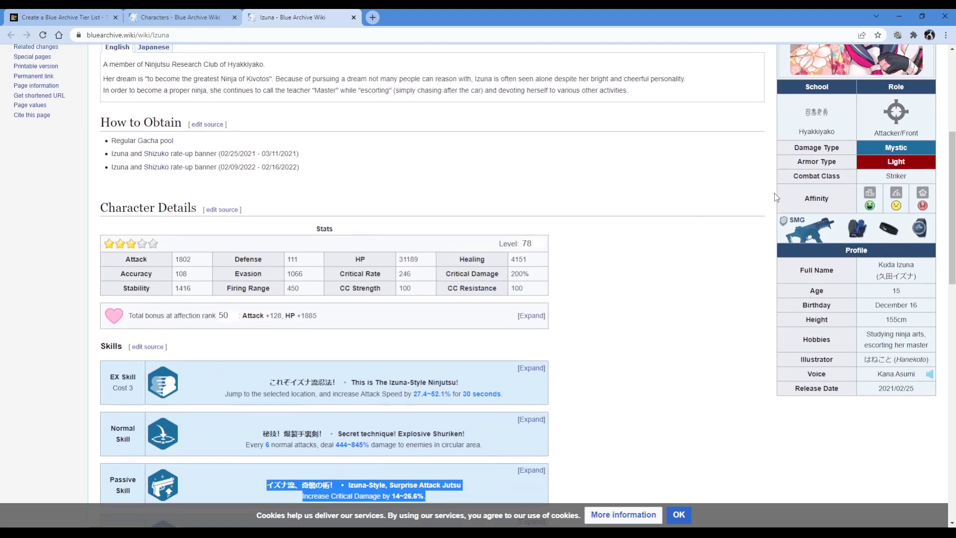
scroll(256, 249, down, 4)
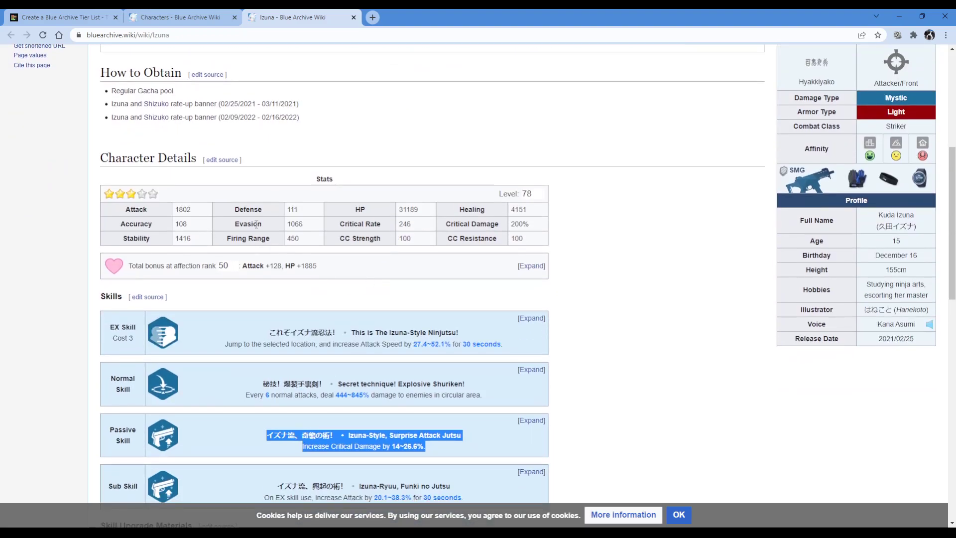
double_click(404, 224)
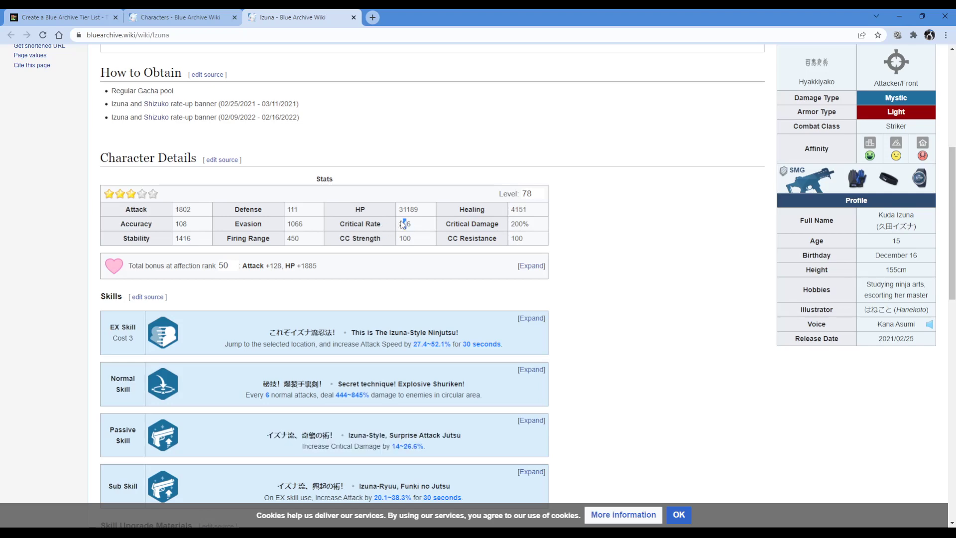
click(416, 229)
double_click(414, 226)
click(411, 226)
click(352, 17)
click(43, 17)
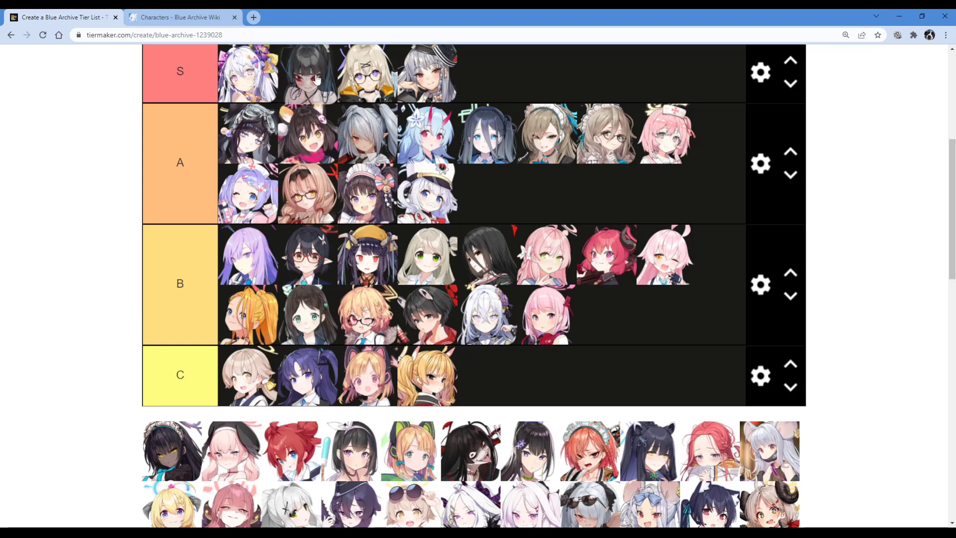
Place Karin, the first unranked character in a maid headdress, first in the A tier, ahead of Hibiki.
scroll(315, 76, up, 2)
mouse_move(315, 230)
mouse_down()
mouse_move(317, 142)
mouse_move(320, 230)
mouse_up()
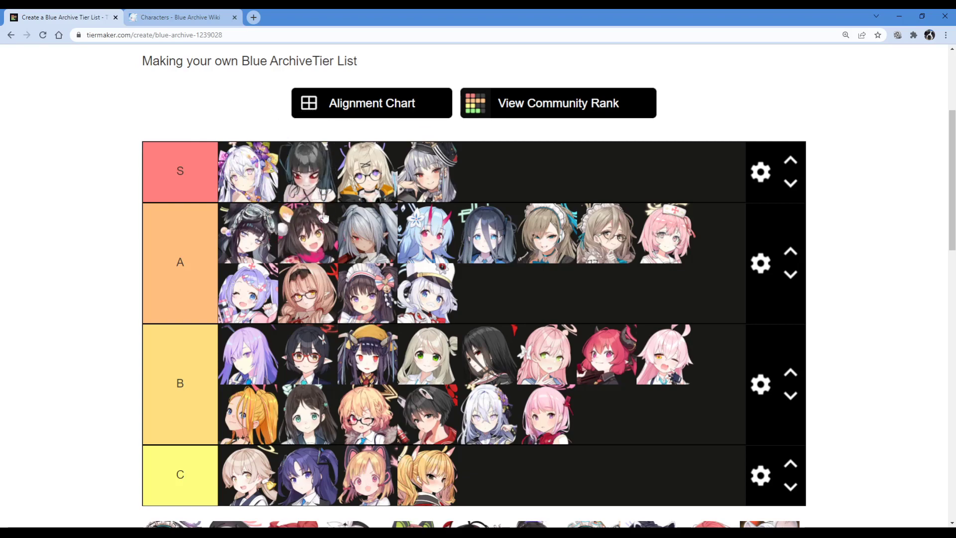
scroll(318, 196, down, 4)
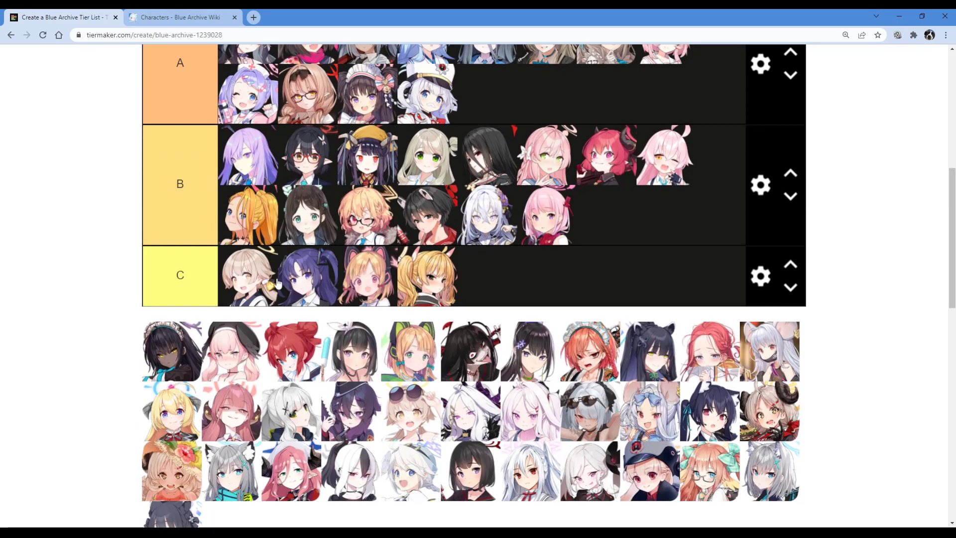
scroll(281, 283, up, 2)
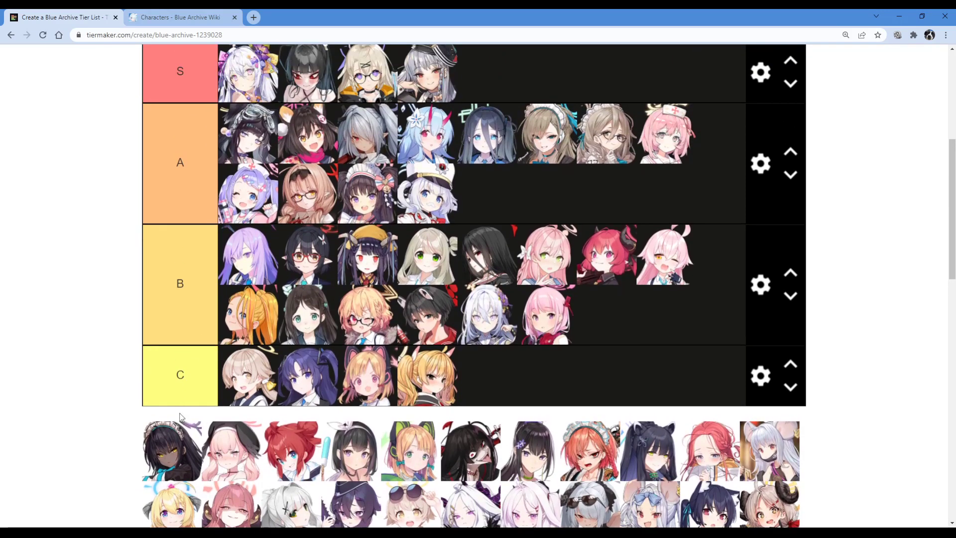
drag(173, 441, 588, 334)
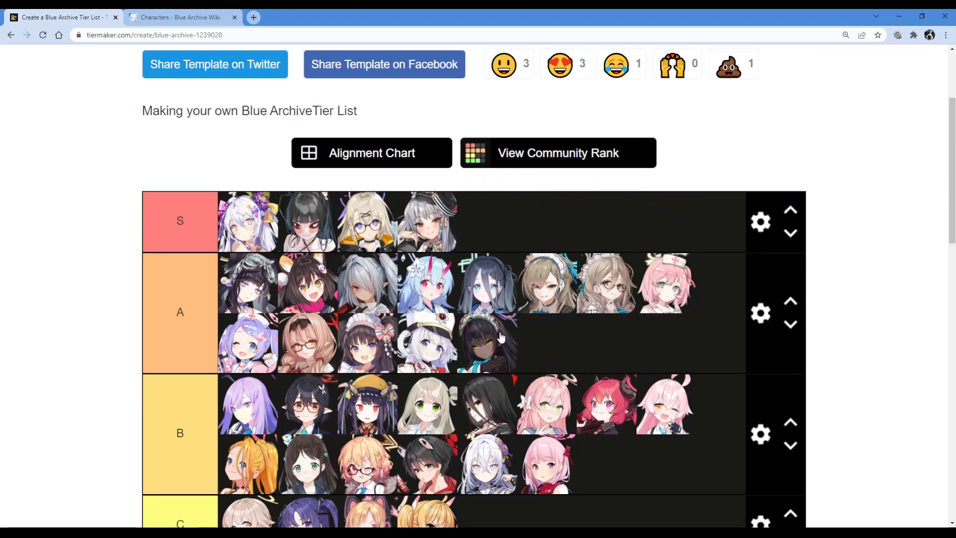
drag(369, 291, 368, 289)
drag(428, 344, 540, 331)
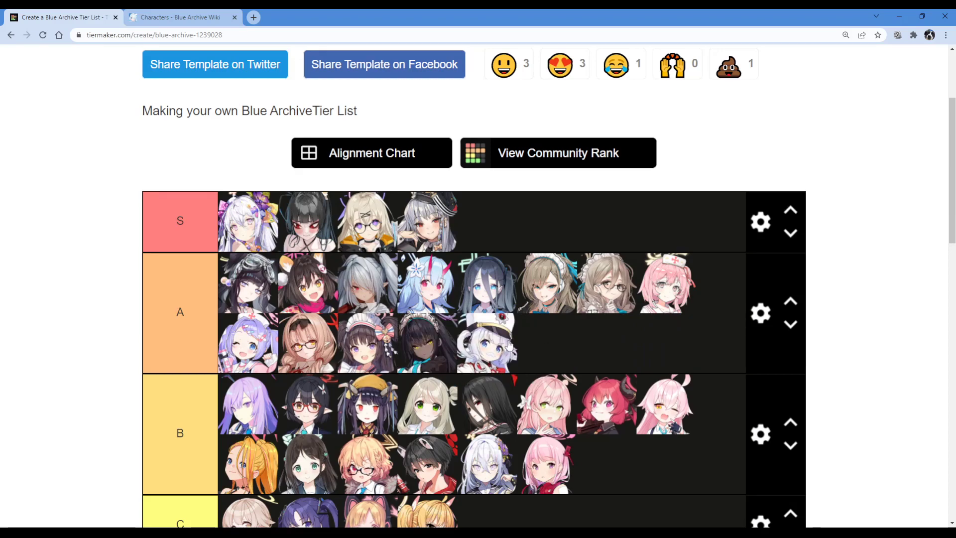
drag(427, 344, 317, 291)
mouse_move(254, 285)
mouse_down()
mouse_move(337, 288)
mouse_move(232, 281)
mouse_move(239, 288)
mouse_move(214, 294)
mouse_move(239, 267)
mouse_move(198, 317)
mouse_move(245, 294)
mouse_up()
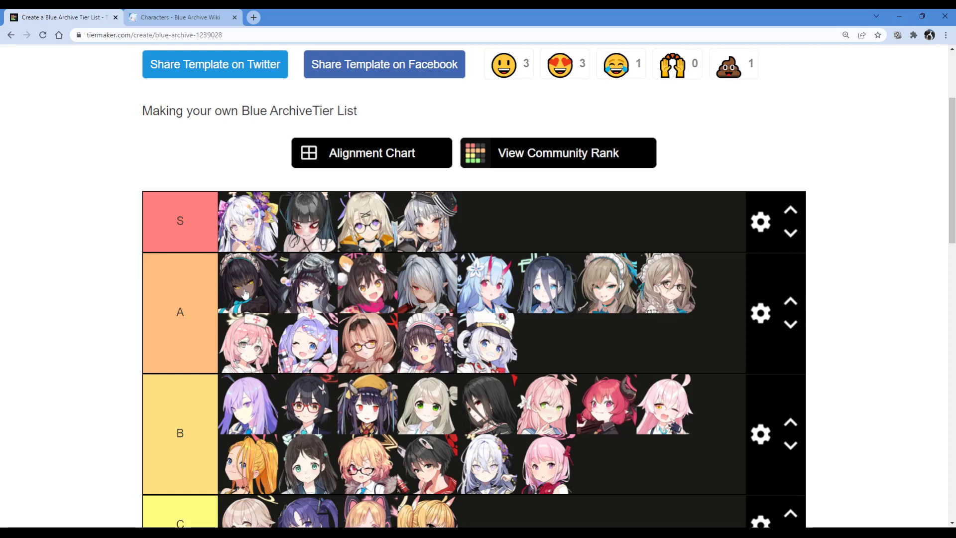
mouse_move(244, 294)
mouse_down()
mouse_move(230, 274)
mouse_move(238, 278)
mouse_up()
Open Karin's page from the wiki's character list.
scroll(238, 278, down, 2)
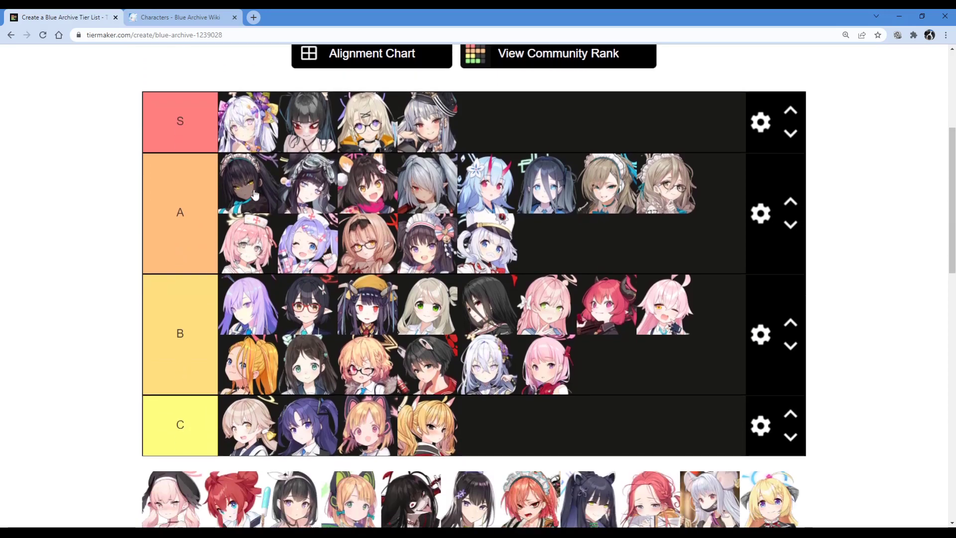
click(201, 25)
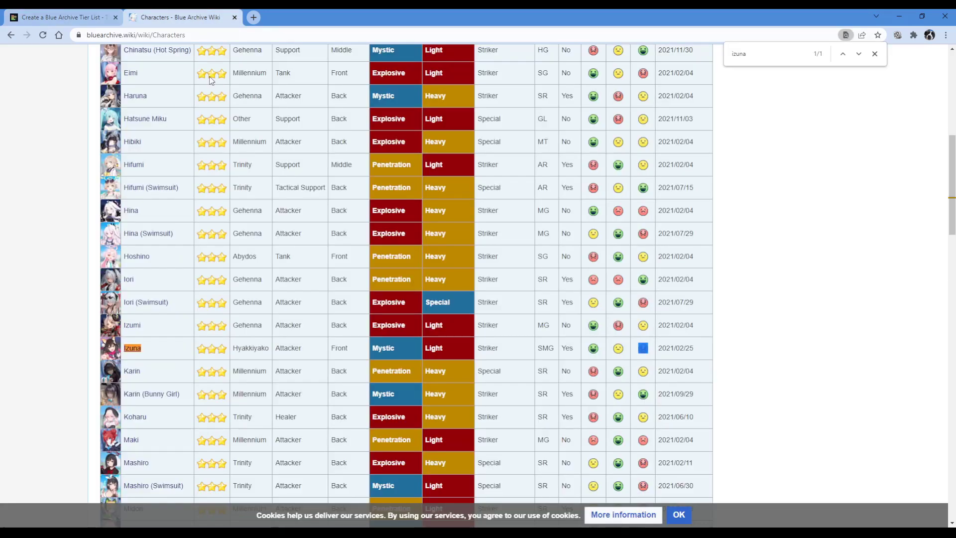
scroll(179, 279, down, 3)
middle_click(133, 222)
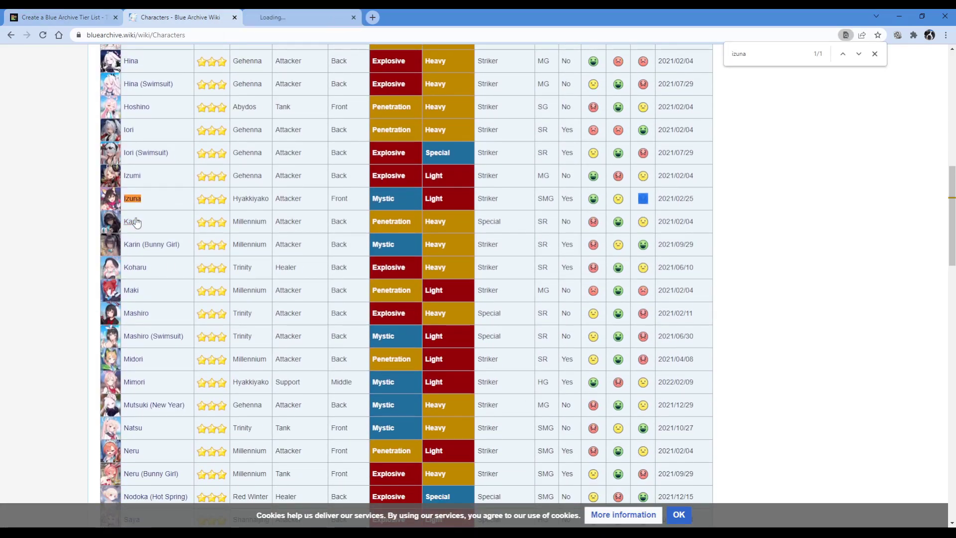
scroll(139, 224, down, 1)
click(286, 20)
Examine Karin's EX, normal, sub and passive skills, then return to the tier list.
scroll(344, 207, down, 8)
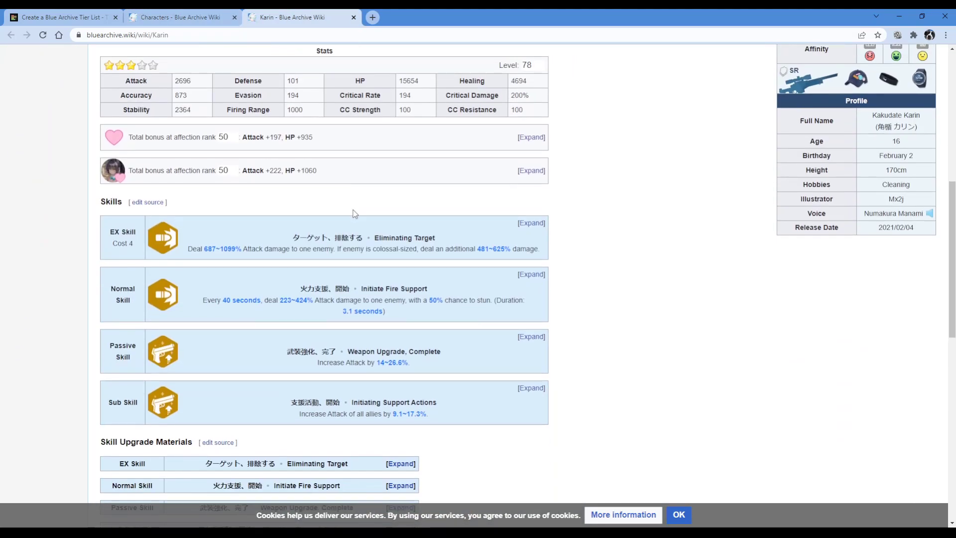
drag(286, 242, 455, 247)
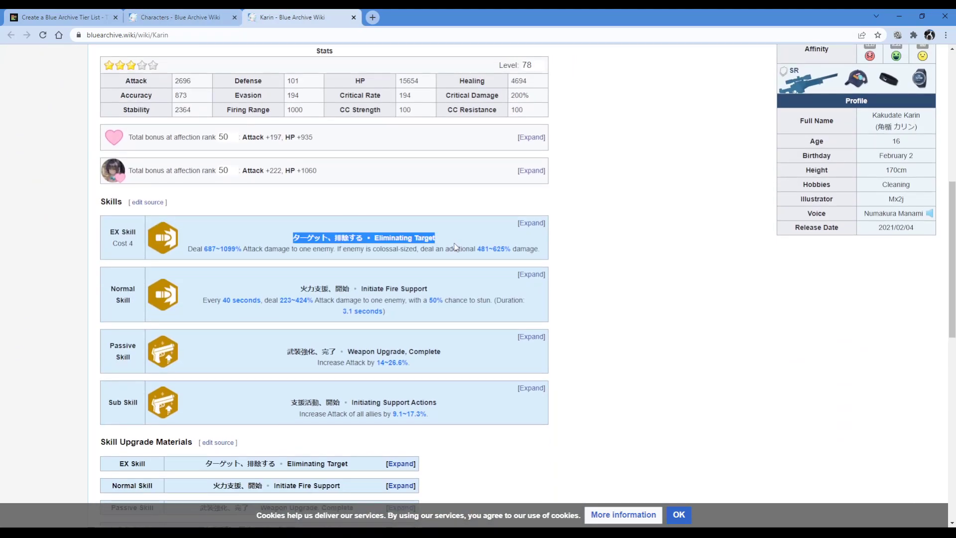
drag(283, 289, 351, 288)
click(463, 282)
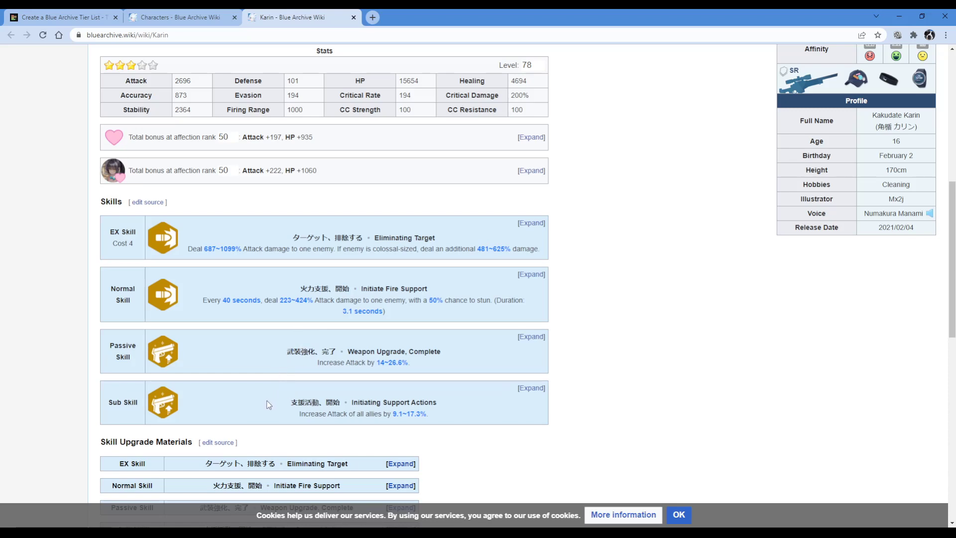
drag(260, 401, 448, 432)
click(453, 420)
drag(277, 361, 440, 369)
click(444, 369)
scroll(600, 190, up, 6)
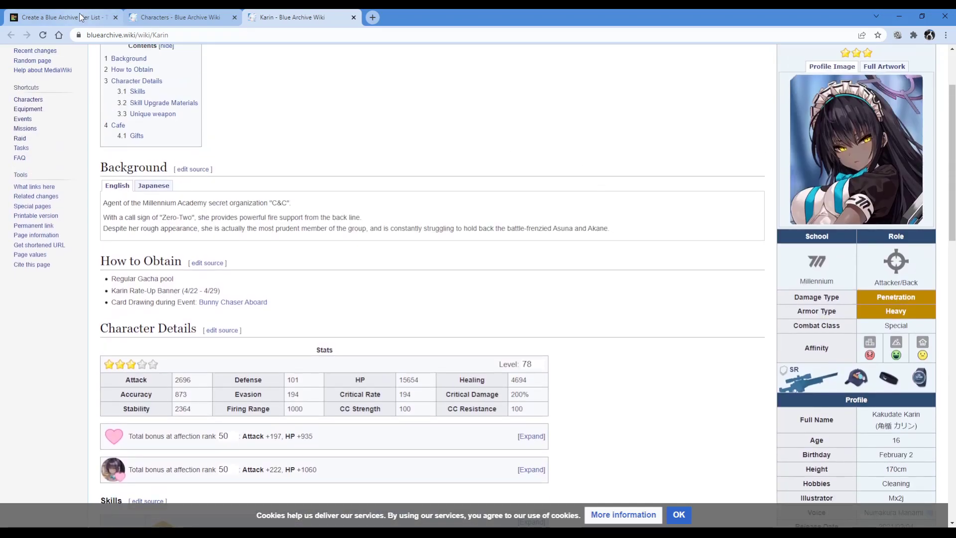
click(77, 18)
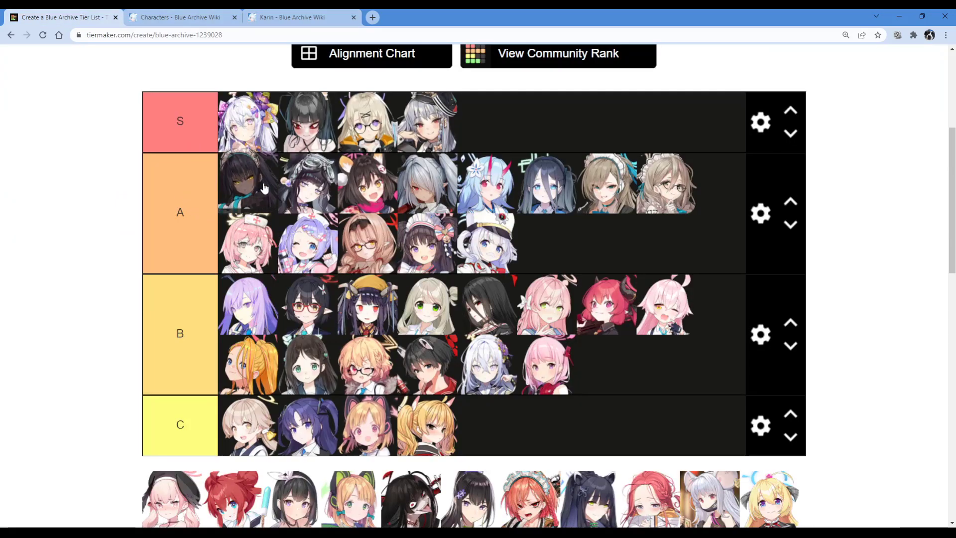
drag(264, 179, 250, 181)
Place Koharu, the first unranked character with pink hair and a black hat, last in the S tier.
scroll(79, 231, down, 2)
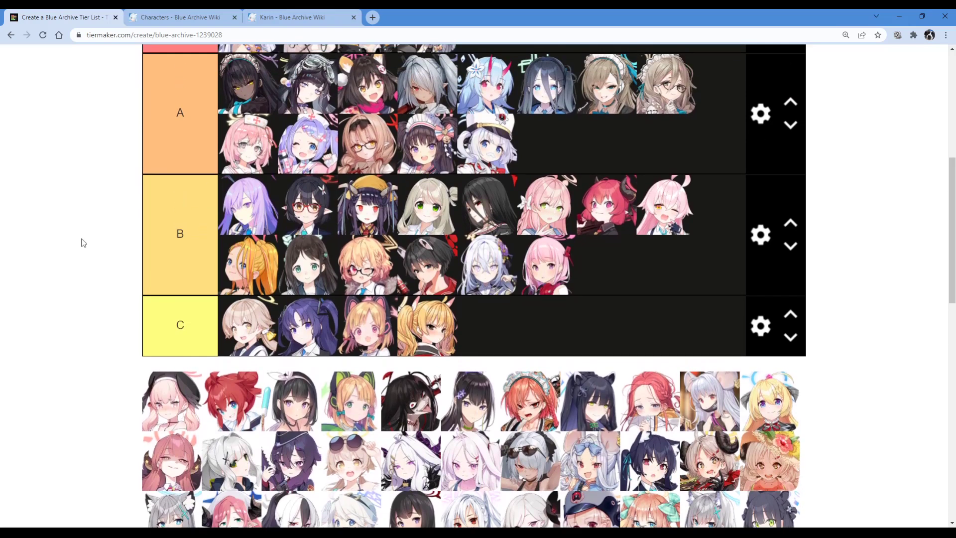
scroll(107, 293, up, 3)
drag(155, 399, 541, 160)
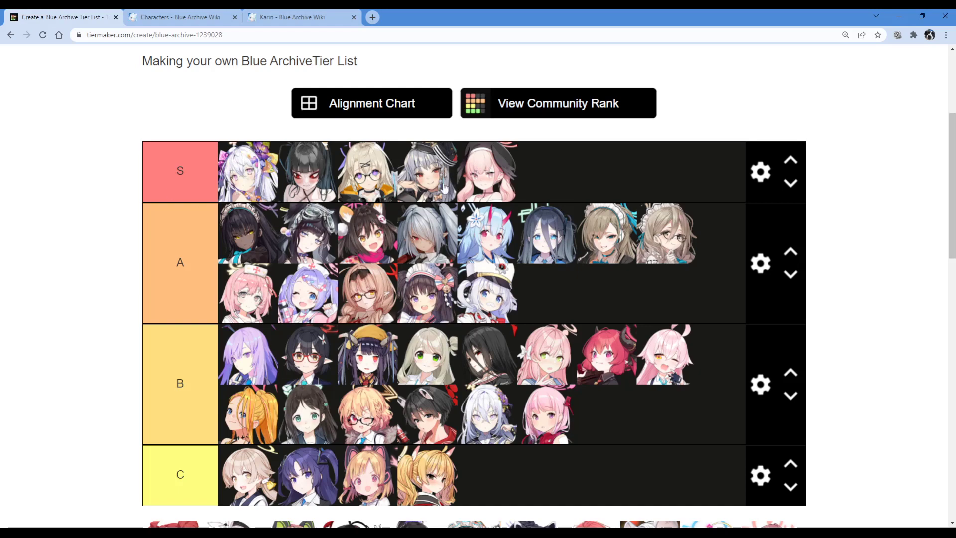
drag(231, 293, 244, 292)
drag(501, 157, 499, 153)
drag(554, 346, 553, 333)
drag(492, 167, 497, 159)
mouse_move(498, 170)
mouse_down()
mouse_move(494, 117)
mouse_move(492, 161)
mouse_up()
drag(250, 294, 229, 280)
drag(259, 229, 225, 215)
Place Maki, the first unranked red-haired character, seventh in the B tier, ahead of the red-haired character with horns.
scroll(240, 237, down, 3)
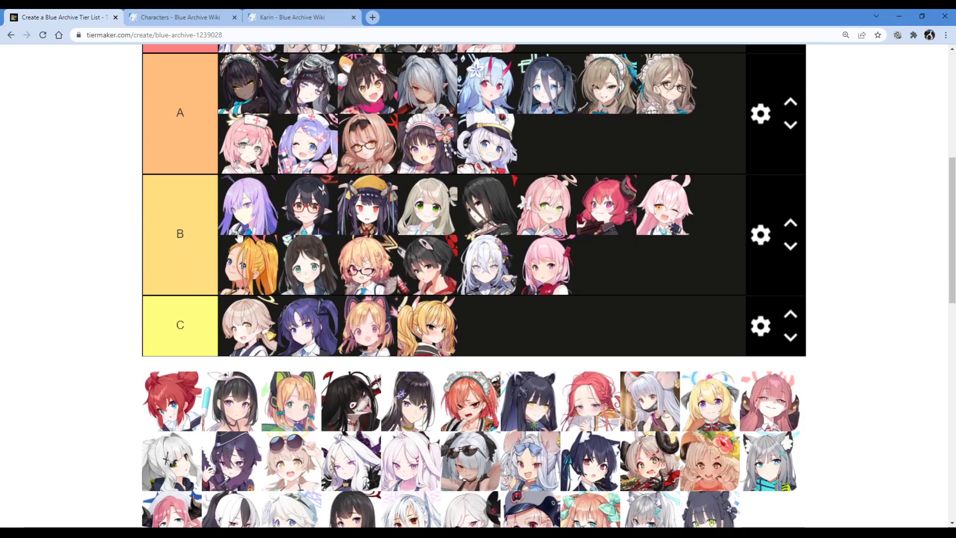
scroll(234, 244, up, 2)
drag(178, 503, 608, 305)
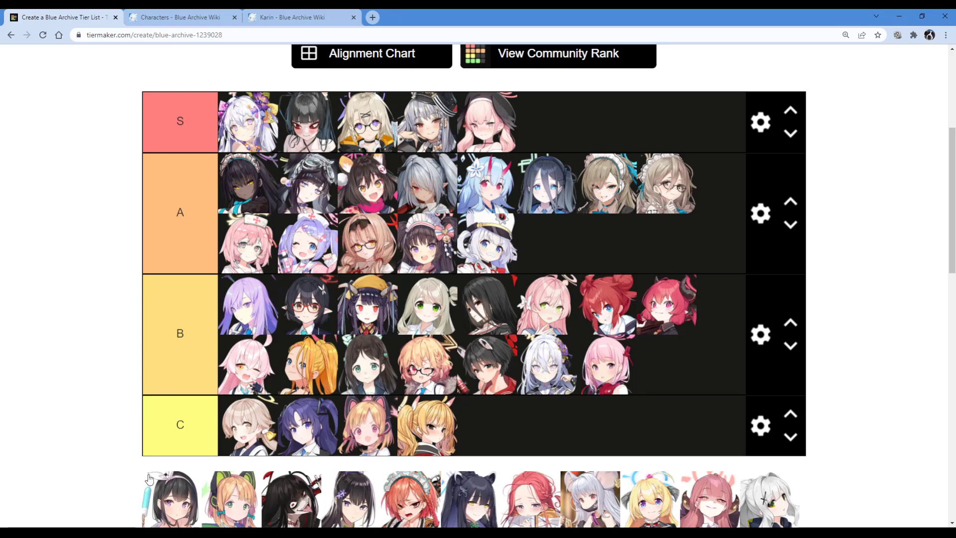
Place Mashiro (Swimsuit), the first unranked character, third in the A tier, between Hibiki and Izuna.
drag(159, 488, 299, 177)
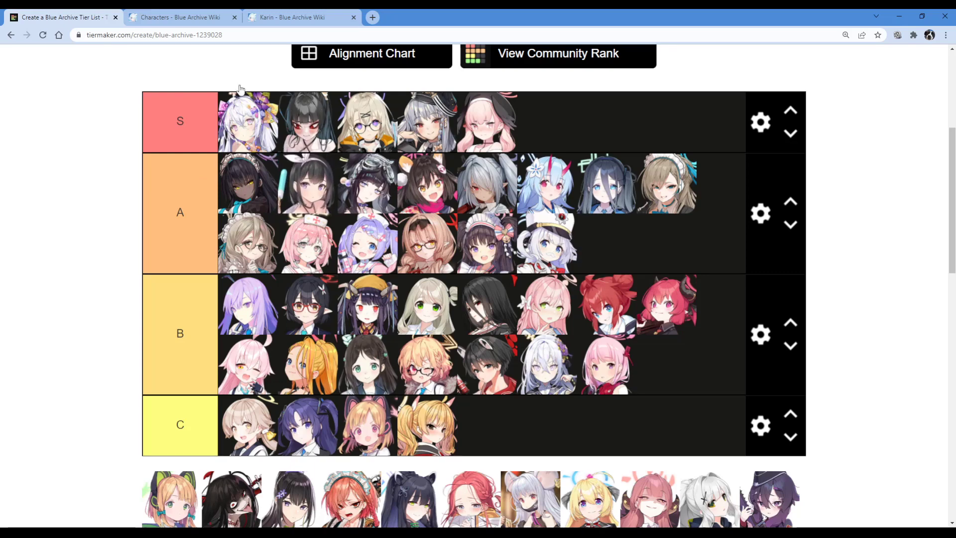
drag(398, 171, 438, 179)
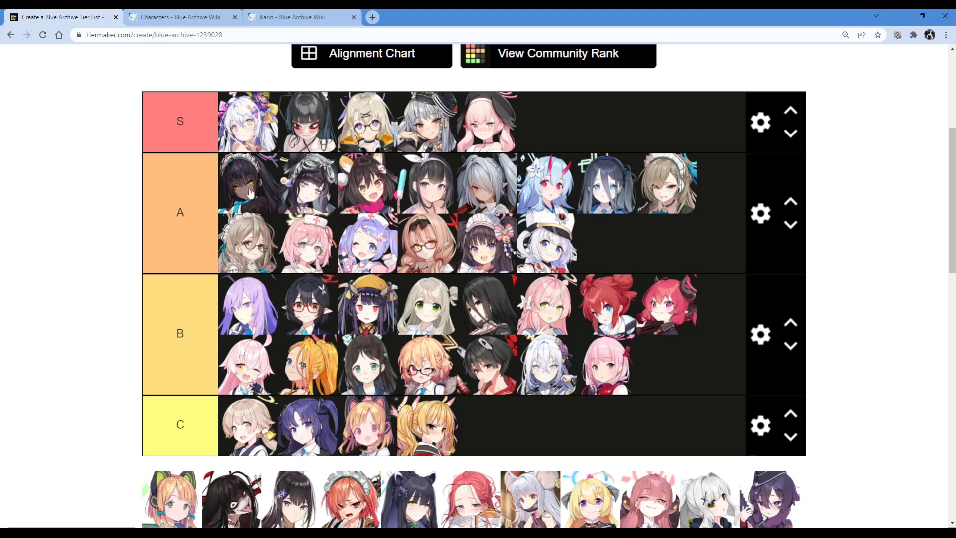
drag(404, 180, 366, 177)
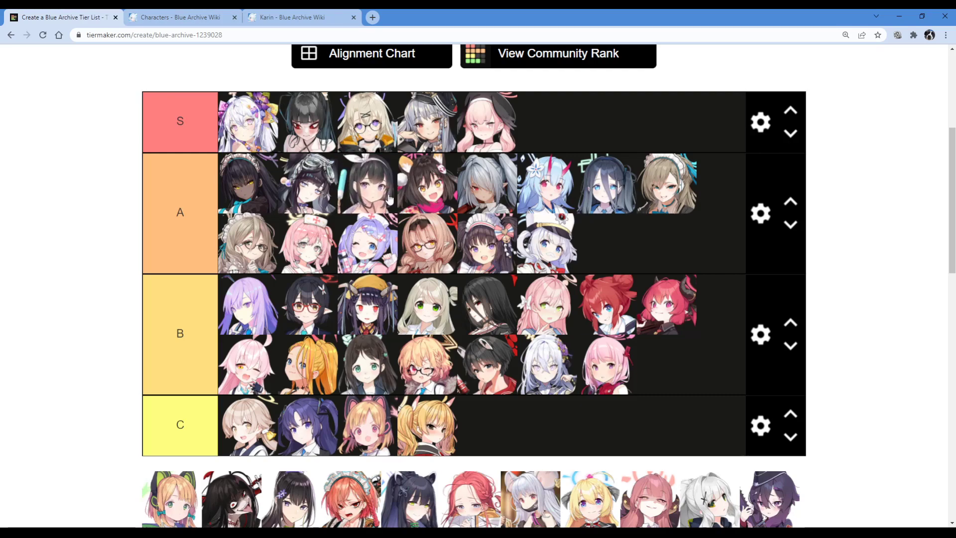
Open the Mashiro (Swimsuit) page from the wiki's character list and go to its Skills section.
click(199, 18)
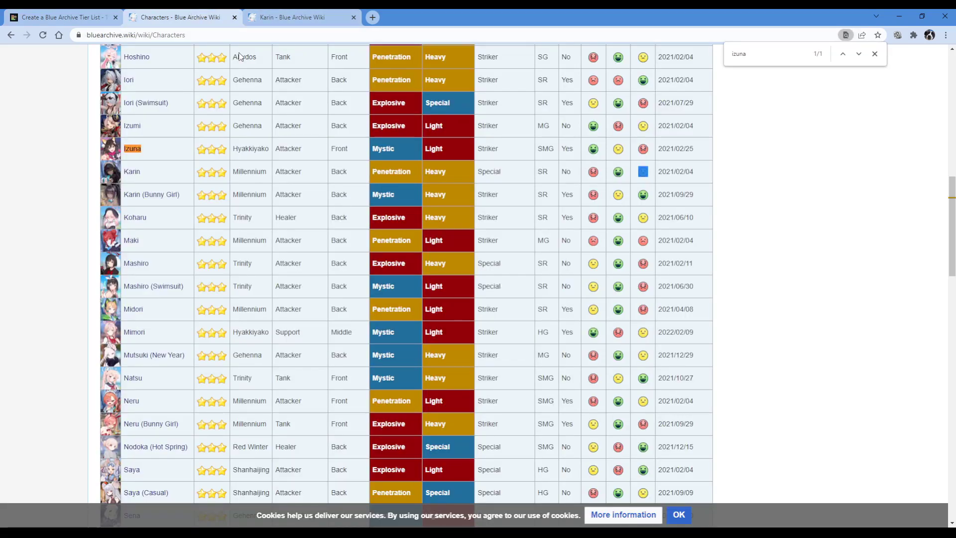
middle_click(153, 286)
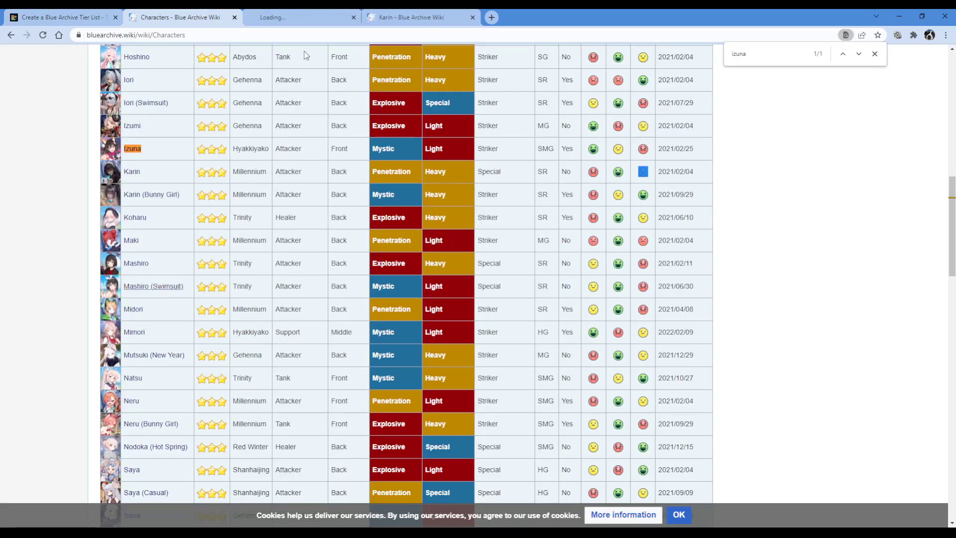
click(301, 17)
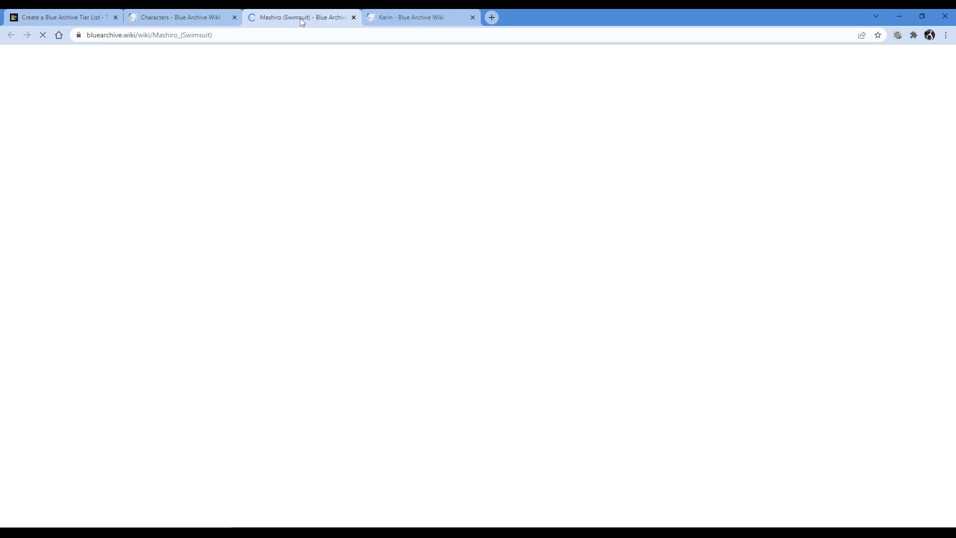
scroll(431, 210, down, 5)
scroll(432, 219, down, 3)
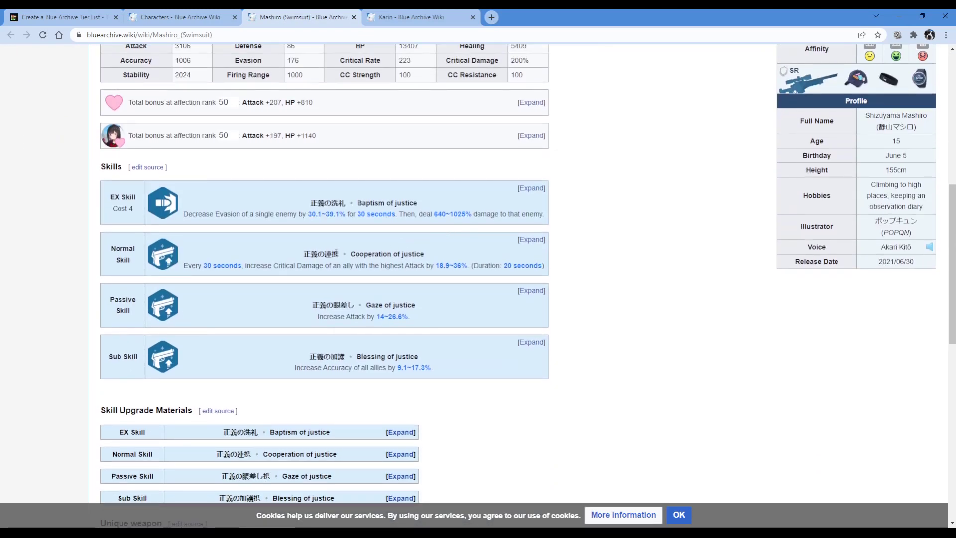
Examine Mashiro (Swimsuit)'s normal skill and its Critical Damage buff, then return to the tier list.
drag(303, 254, 438, 259)
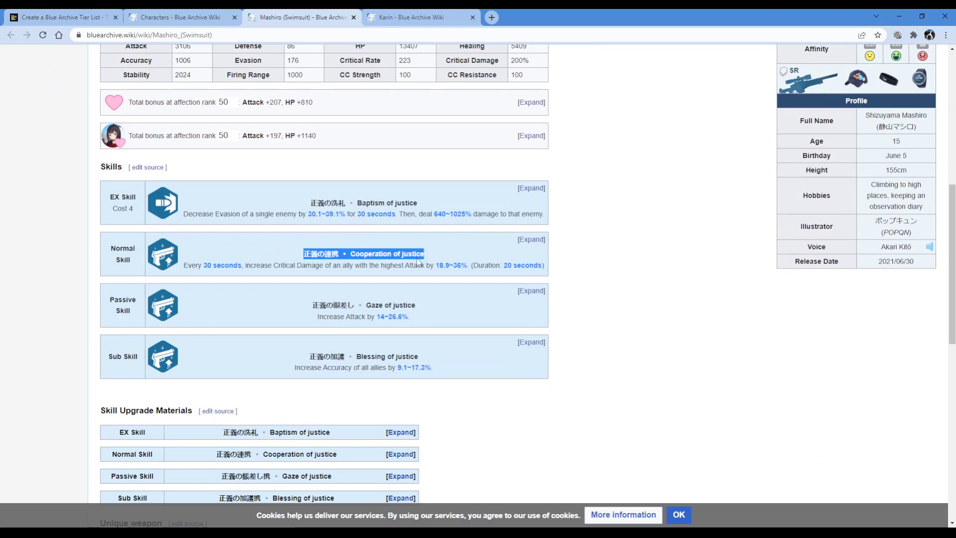
drag(332, 253, 211, 265)
drag(384, 265, 469, 265)
click(432, 240)
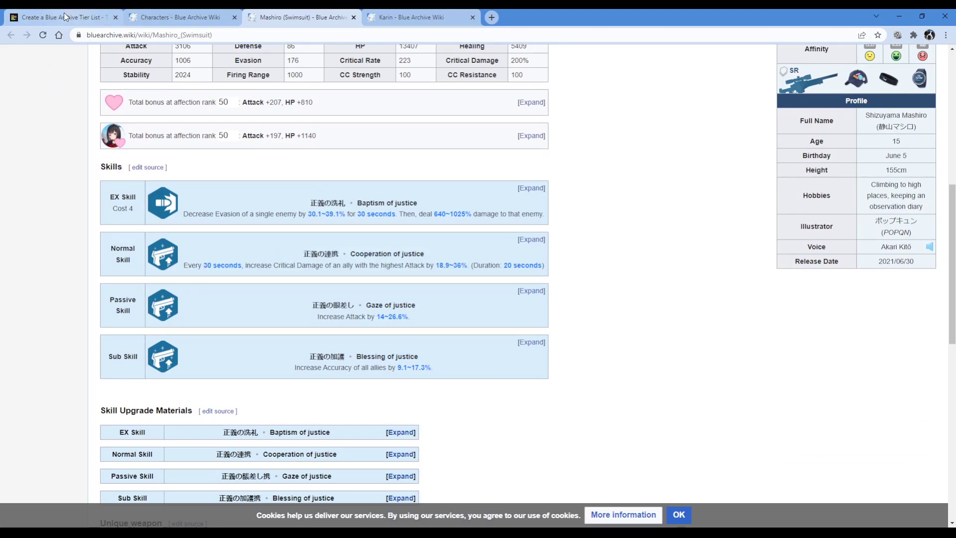
click(95, 13)
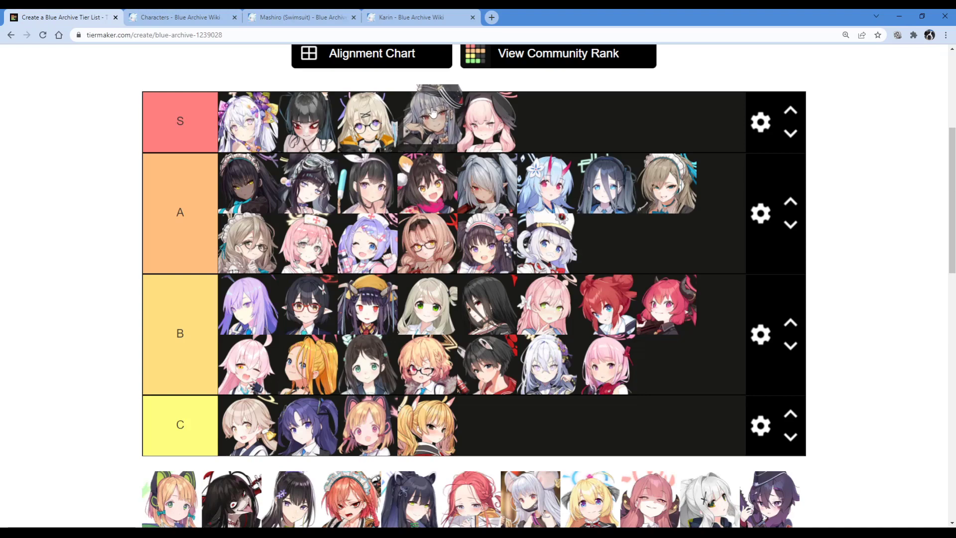
mouse_move(434, 118)
mouse_down()
mouse_move(434, 99)
mouse_move(433, 114)
mouse_up()
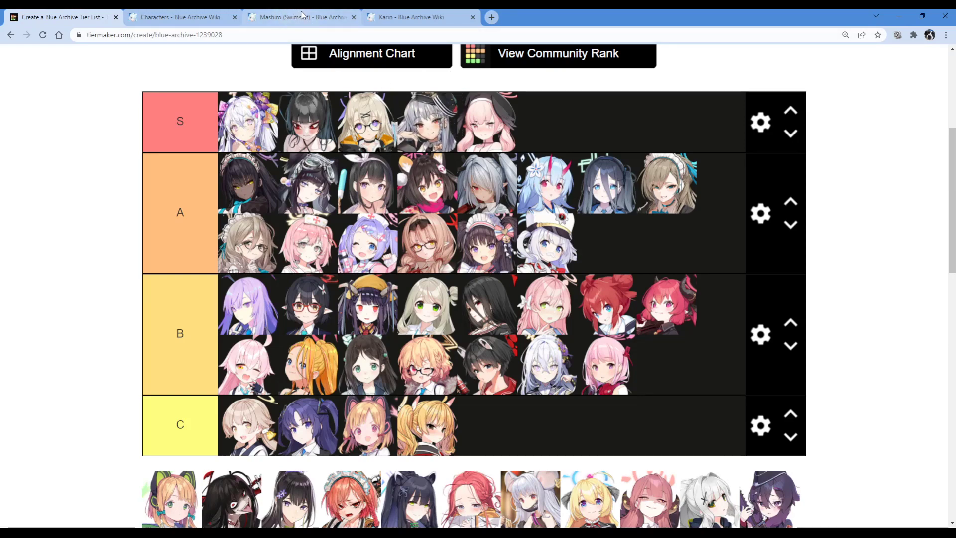
Recheck Mashiro (Swimsuit)'s EX skill and the interval, effect and duration of the normal skill, then go back to the tier list.
click(343, 19)
drag(280, 192, 444, 201)
mouse_move(271, 248)
mouse_down()
mouse_move(463, 264)
mouse_move(274, 254)
mouse_up()
click(480, 262)
click(229, 258)
drag(213, 265, 352, 266)
click(468, 264)
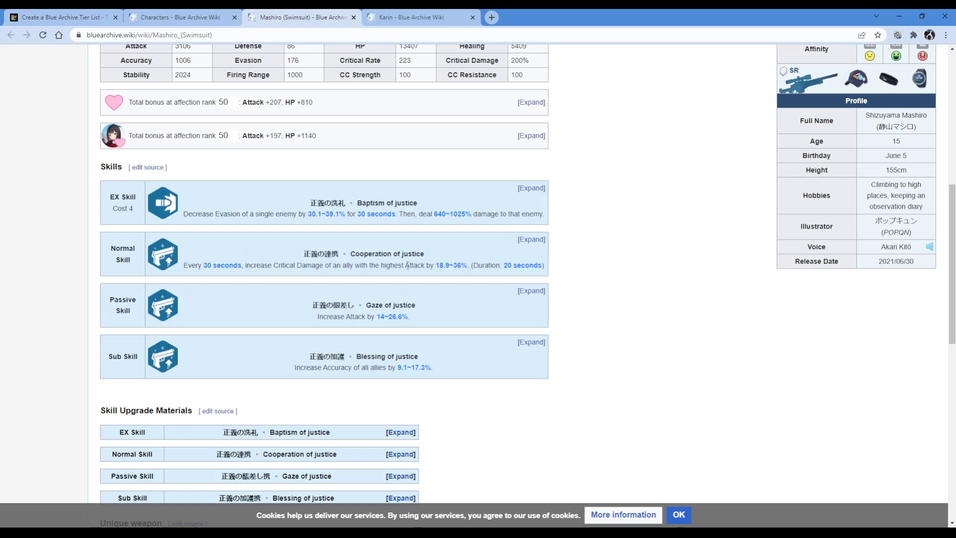
drag(504, 267, 545, 266)
click(543, 265)
click(61, 22)
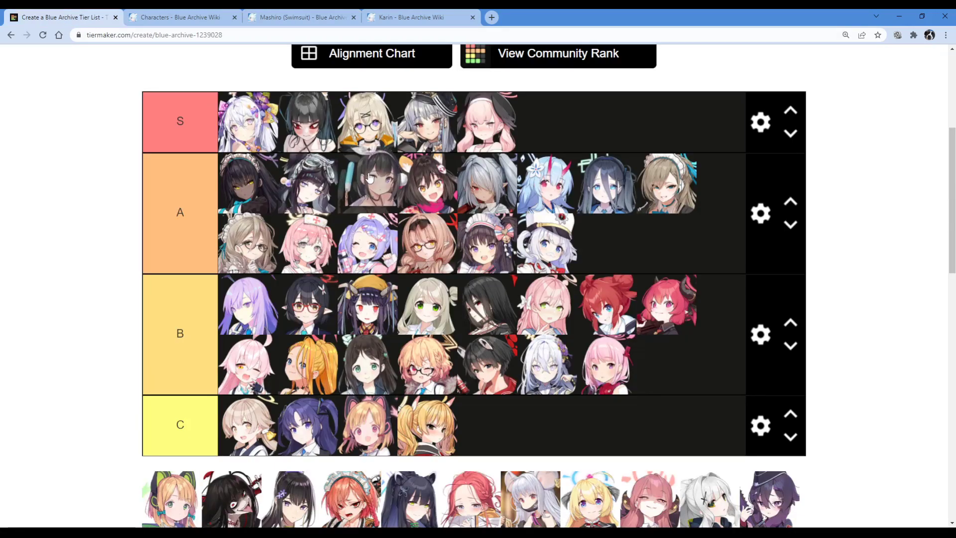
Close the Mashiro (Swimsuit) and Karin wiki pages and return to the tier list.
click(312, 20)
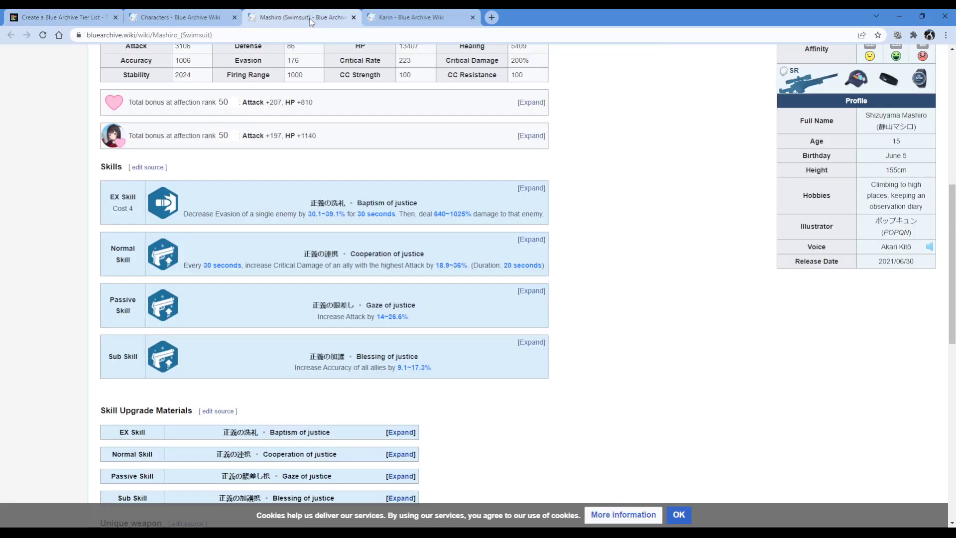
click(353, 17)
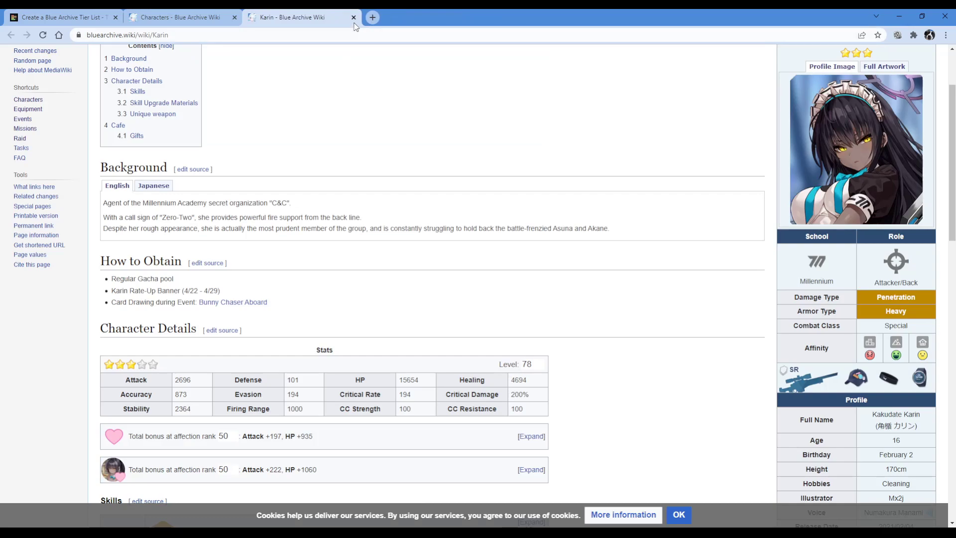
click(353, 18)
click(53, 18)
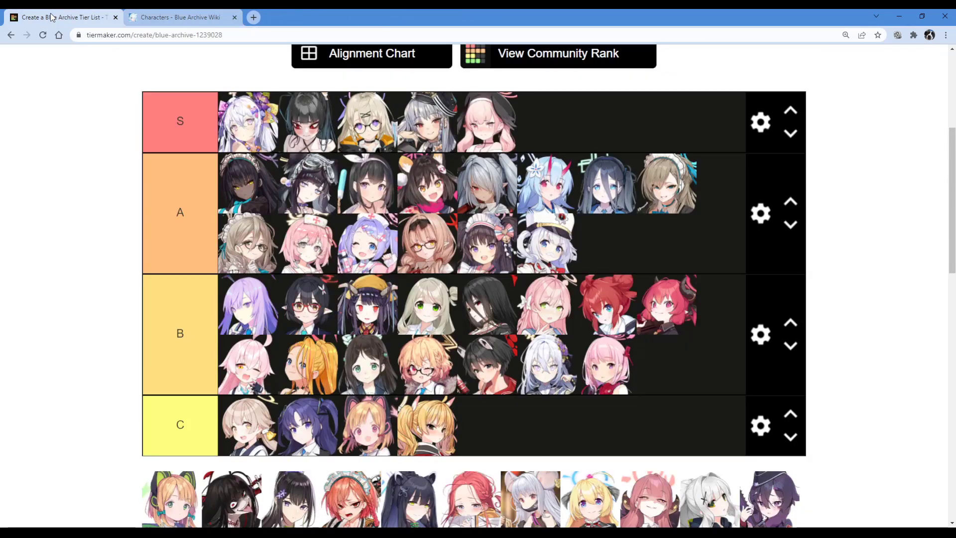
Place Midori in the A tier after the purple-haired nurse, and move the dark-haired character with the floral headdress to the tier's end.
scroll(54, 209, down, 2)
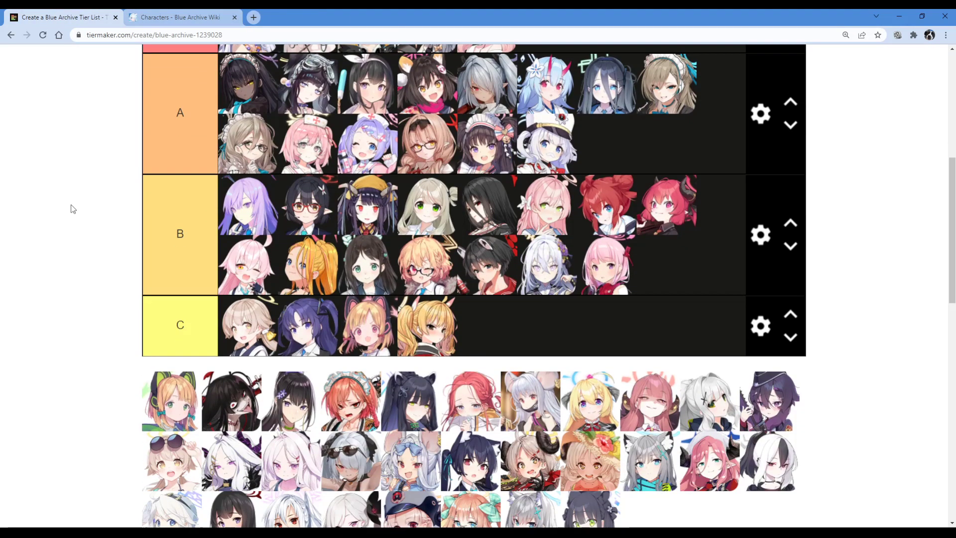
scroll(70, 207, up, 2)
drag(170, 498, 647, 244)
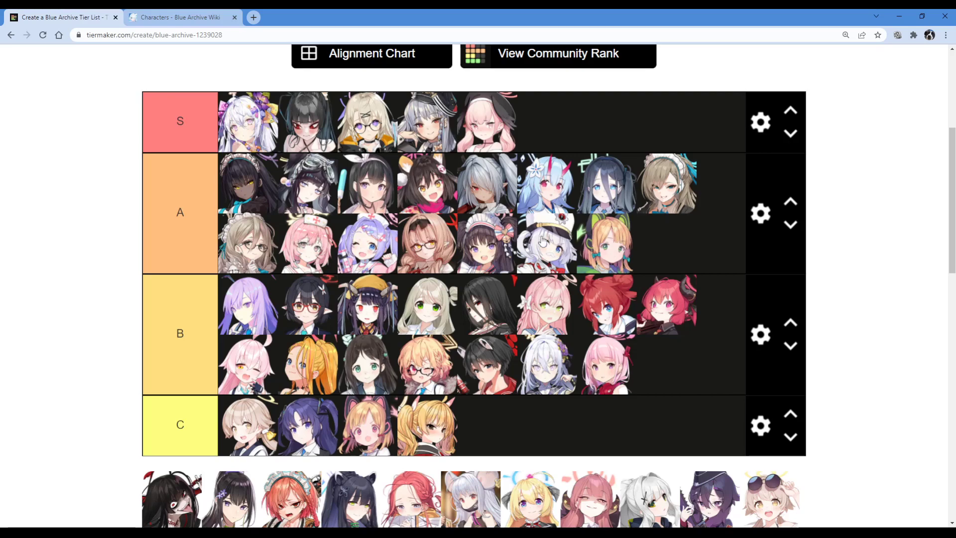
drag(481, 249, 667, 239)
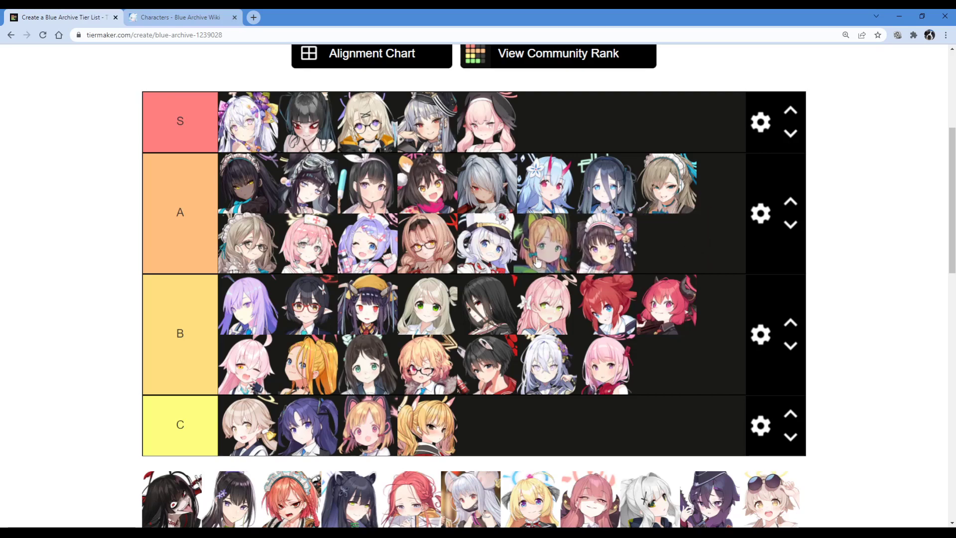
drag(527, 256, 465, 249)
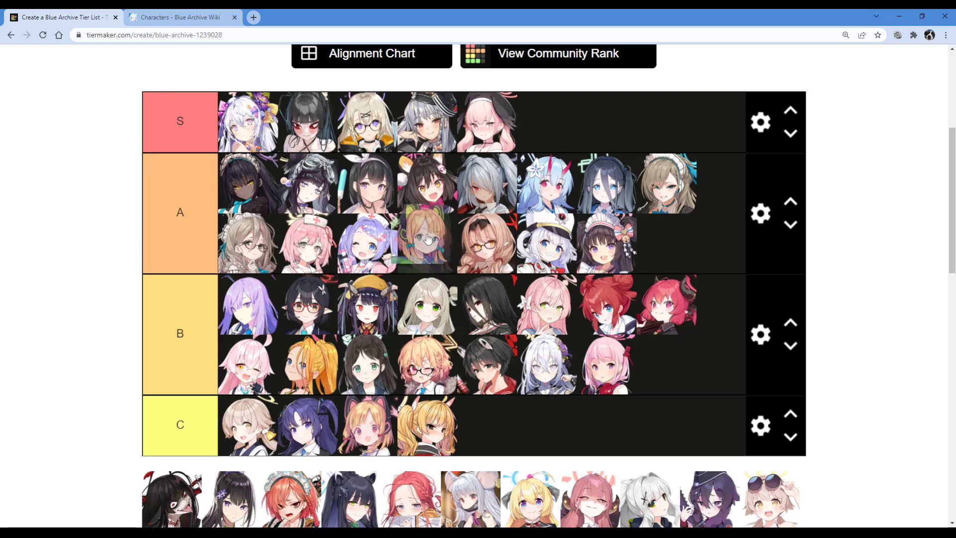
drag(433, 247, 426, 244)
drag(495, 128, 516, 127)
drag(431, 253, 431, 249)
drag(296, 251, 296, 246)
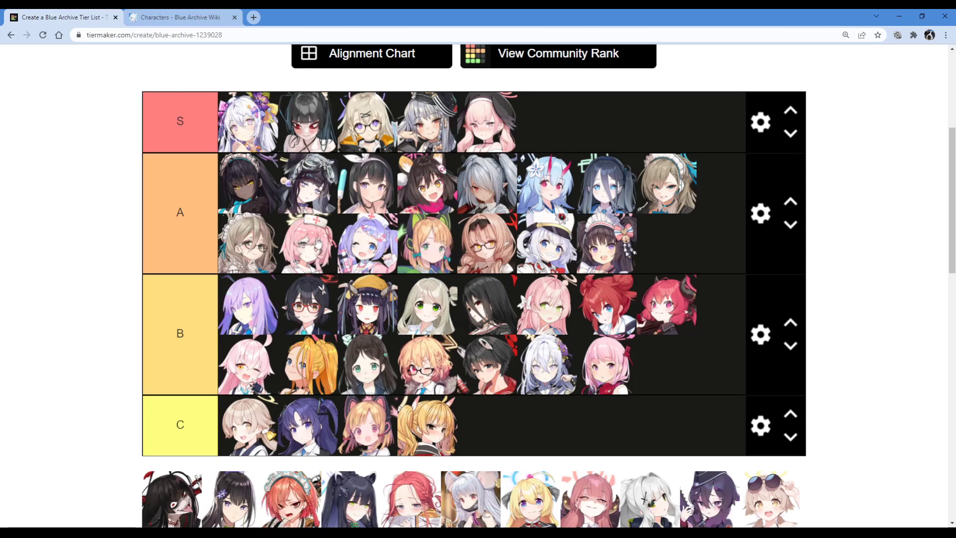
scroll(329, 243, down, 2)
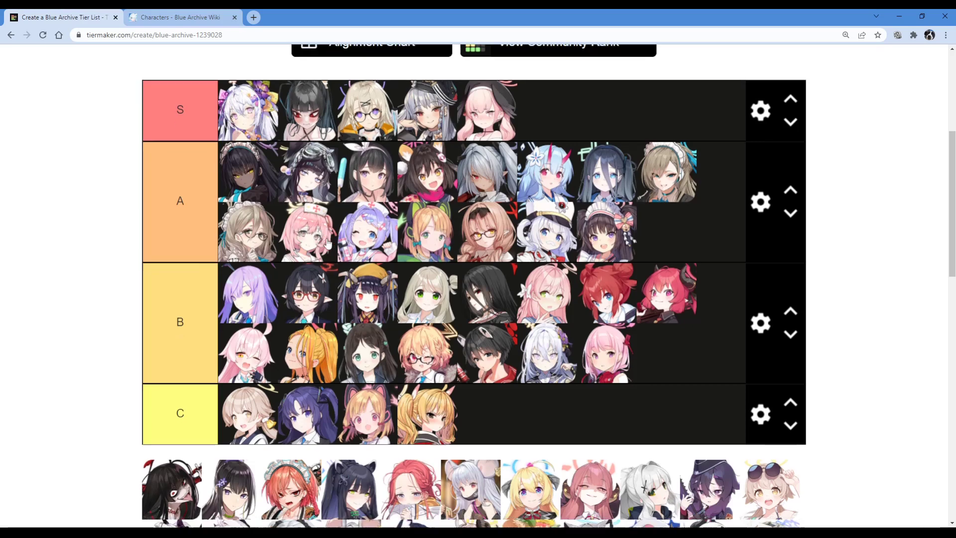
scroll(329, 241, up, 2)
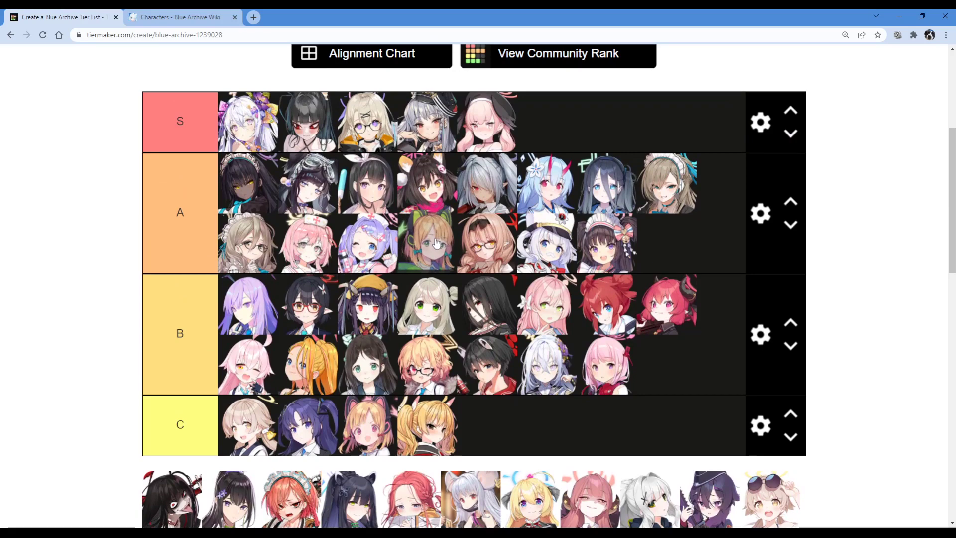
Place the first unranked character, with black hair and a shadowed face, eighth in the B tier, right after Maki.
drag(171, 503, 668, 306)
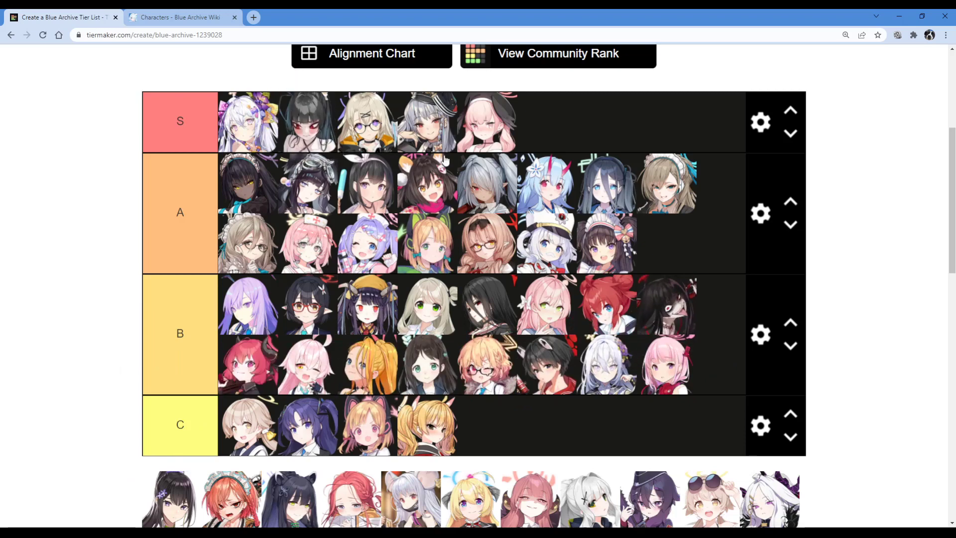
drag(689, 310, 667, 307)
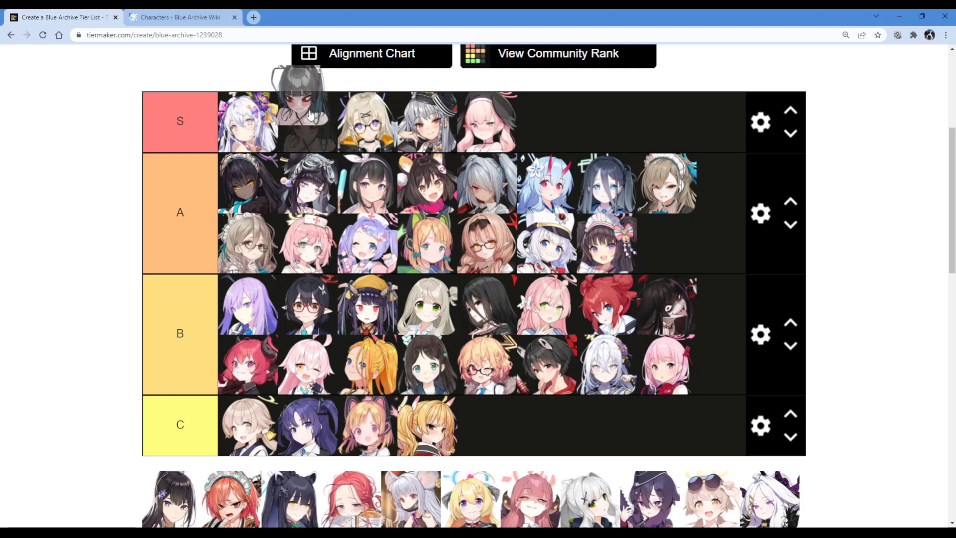